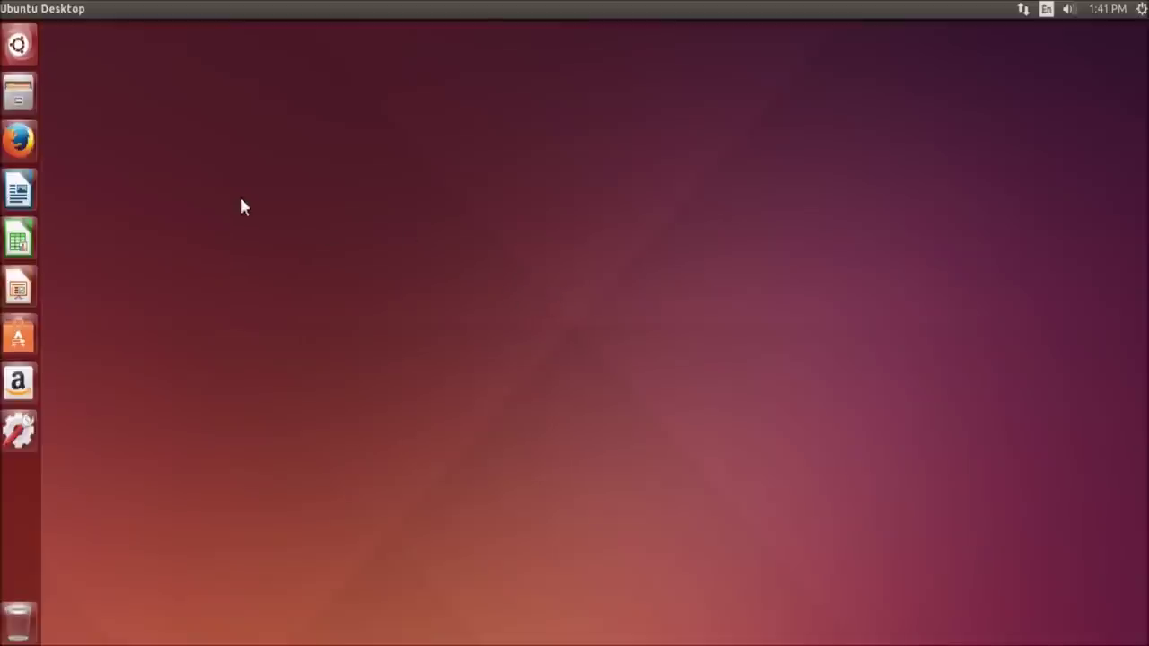
Step: Open Firefox and start the GParted Partition Editor in a maximized window, authenticating with the account password
{"action": "left_click", "coordinate": [29, 145]}
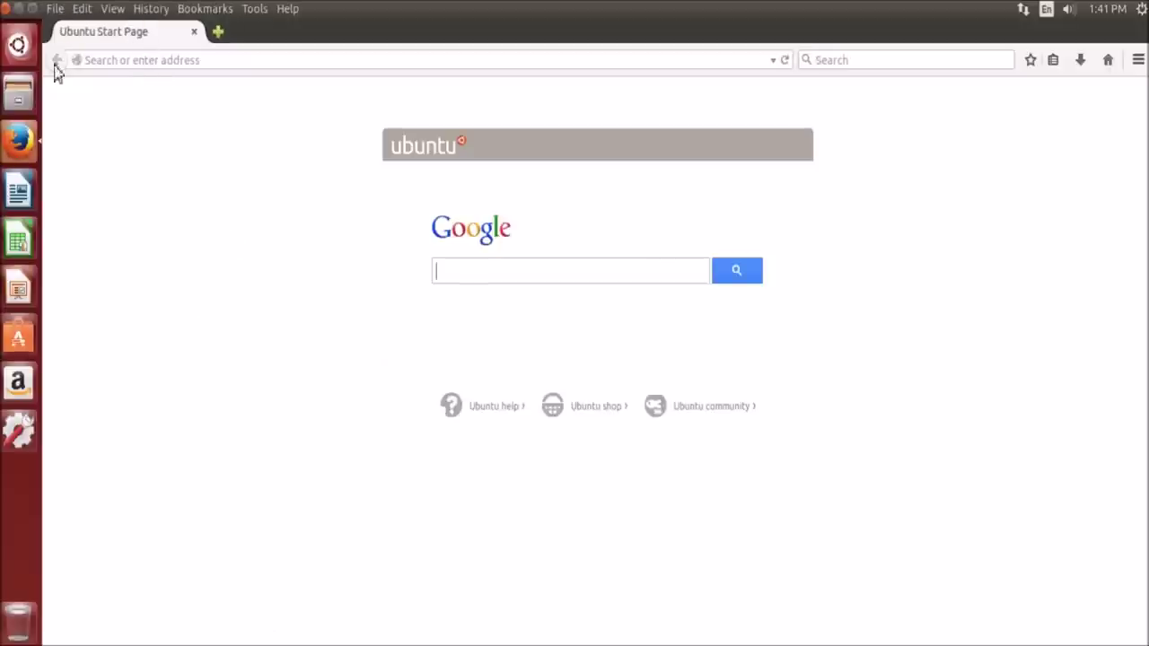
{"action": "left_click", "coordinate": [9, 56]}
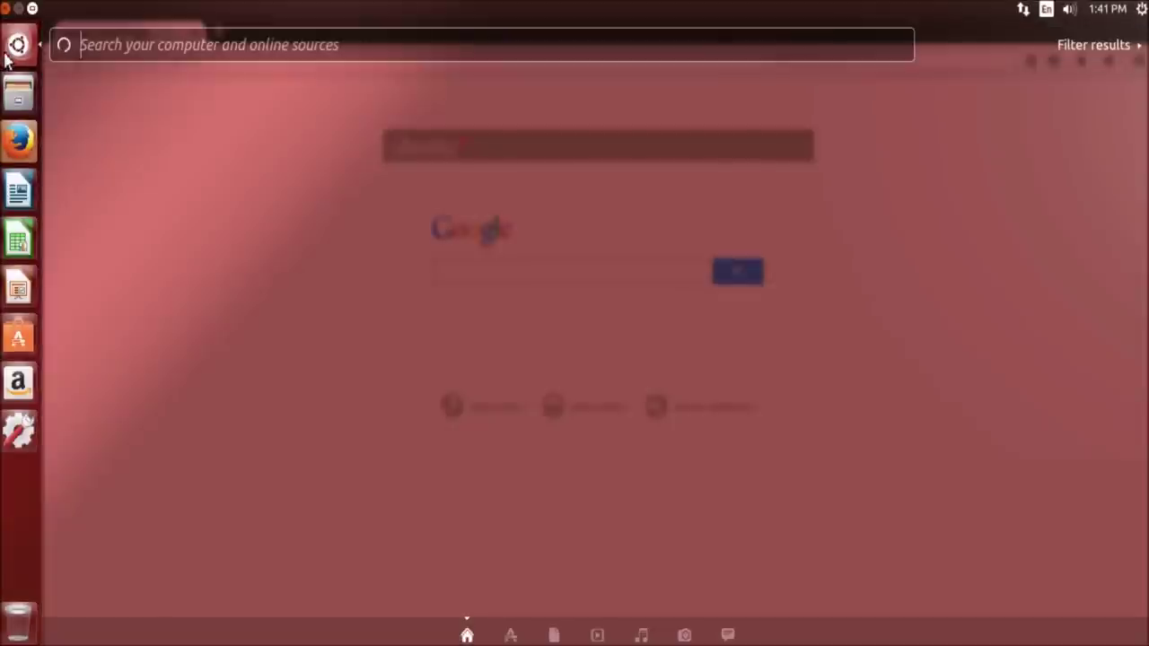
{"action": "type", "text": "gpa"}
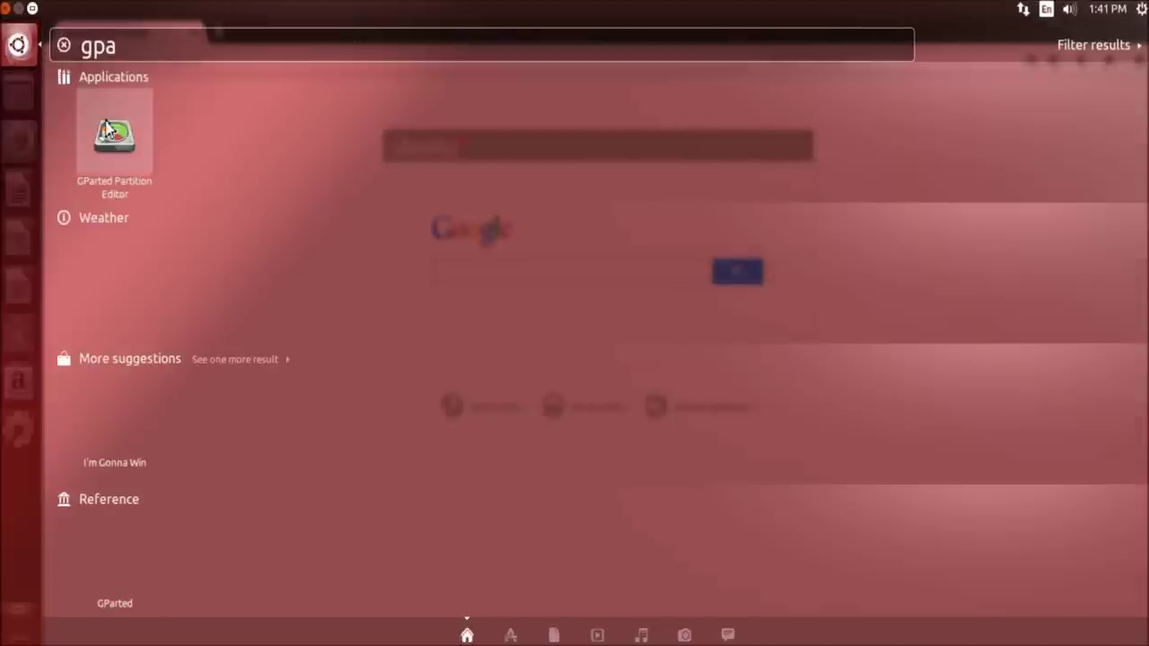
{"action": "left_click", "coordinate": [108, 128]}
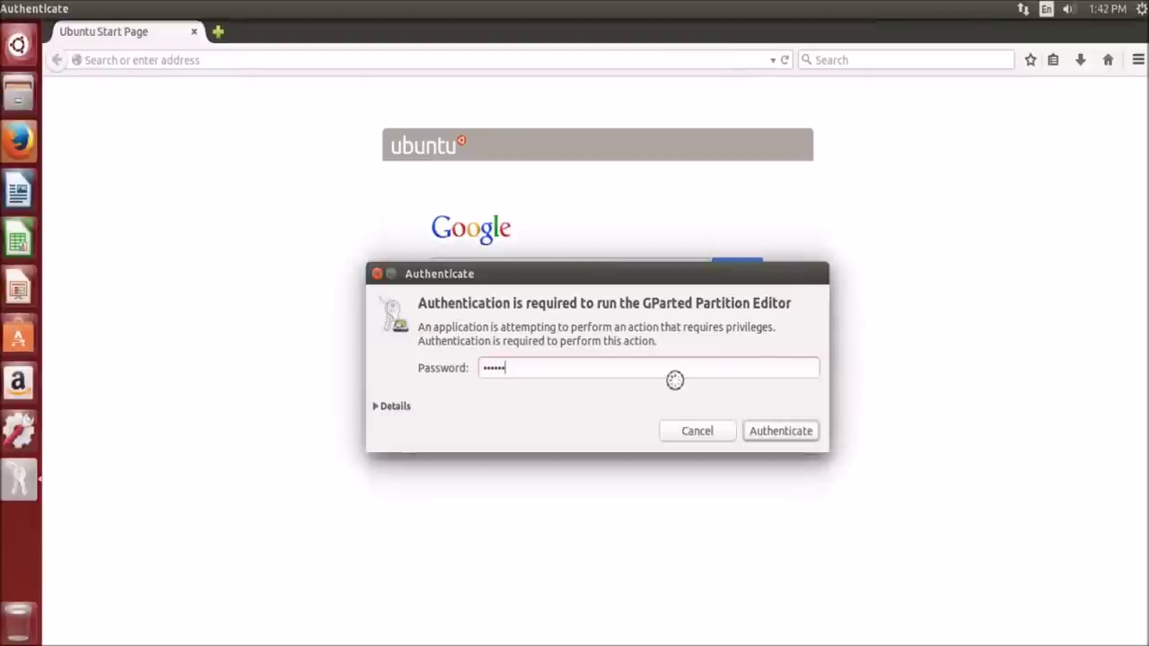
{"action": "key", "text": "Return"}
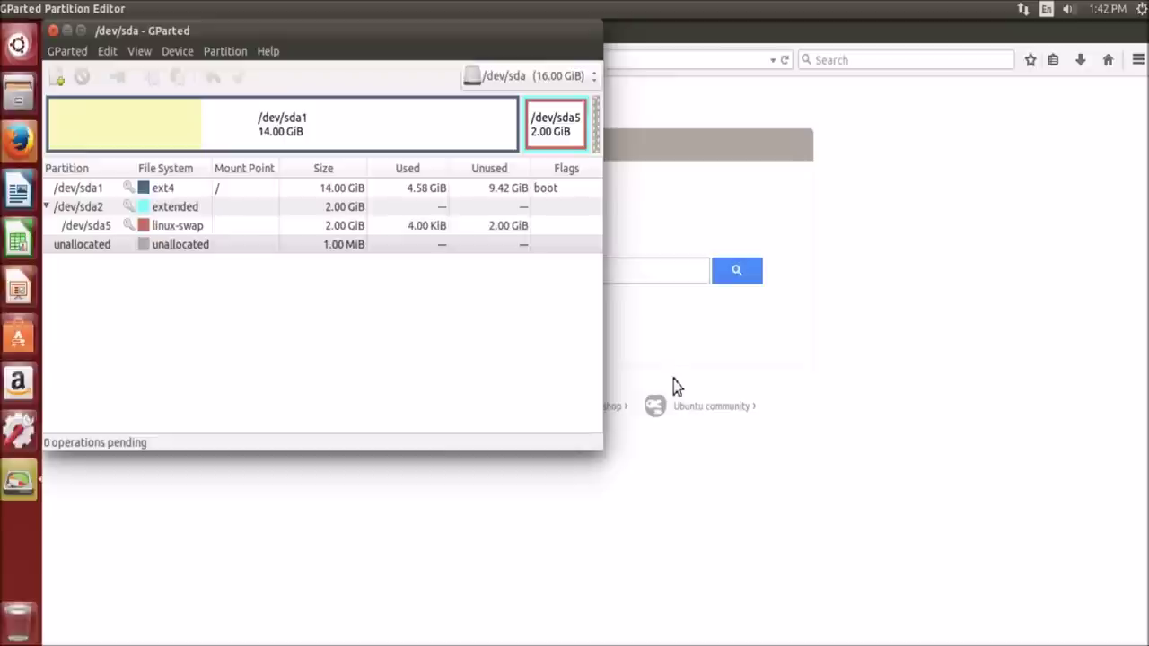
{"action": "double_click", "coordinate": [383, 31]}
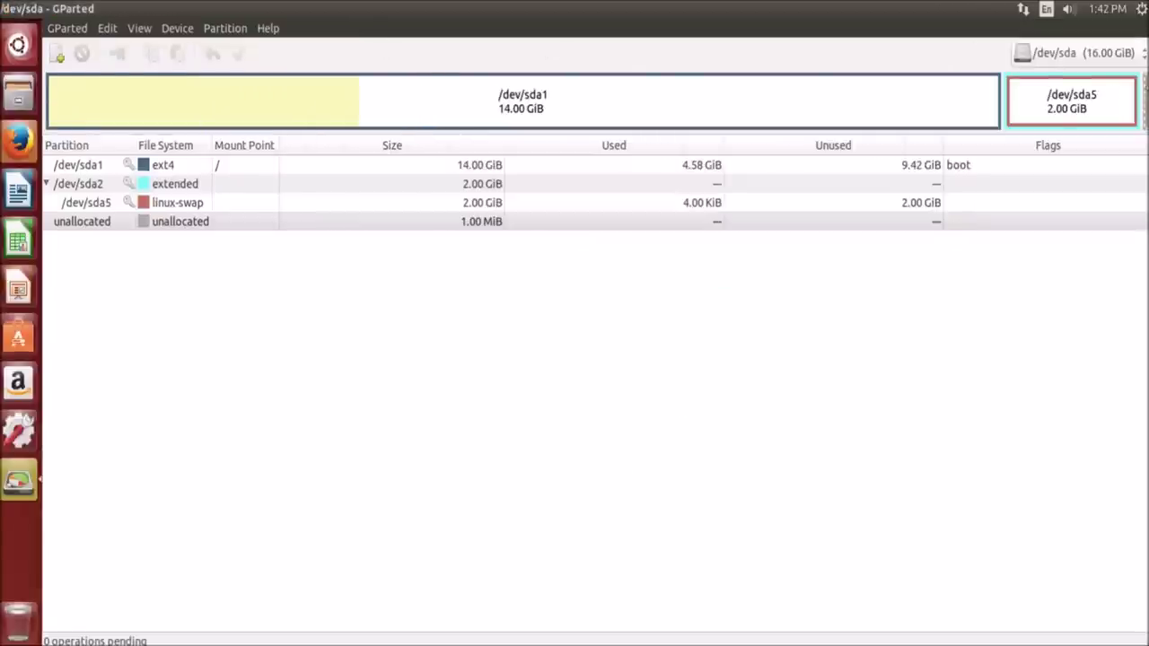
Step: Examine the disk's partitions and the Resize/Move options of /dev/sda1, leaving its size unchanged
{"action": "left_click", "coordinate": [1139, 102]}
{"action": "left_click", "coordinate": [904, 103]}
{"action": "left_click", "coordinate": [1120, 103]}
{"action": "left_click", "coordinate": [554, 94]}
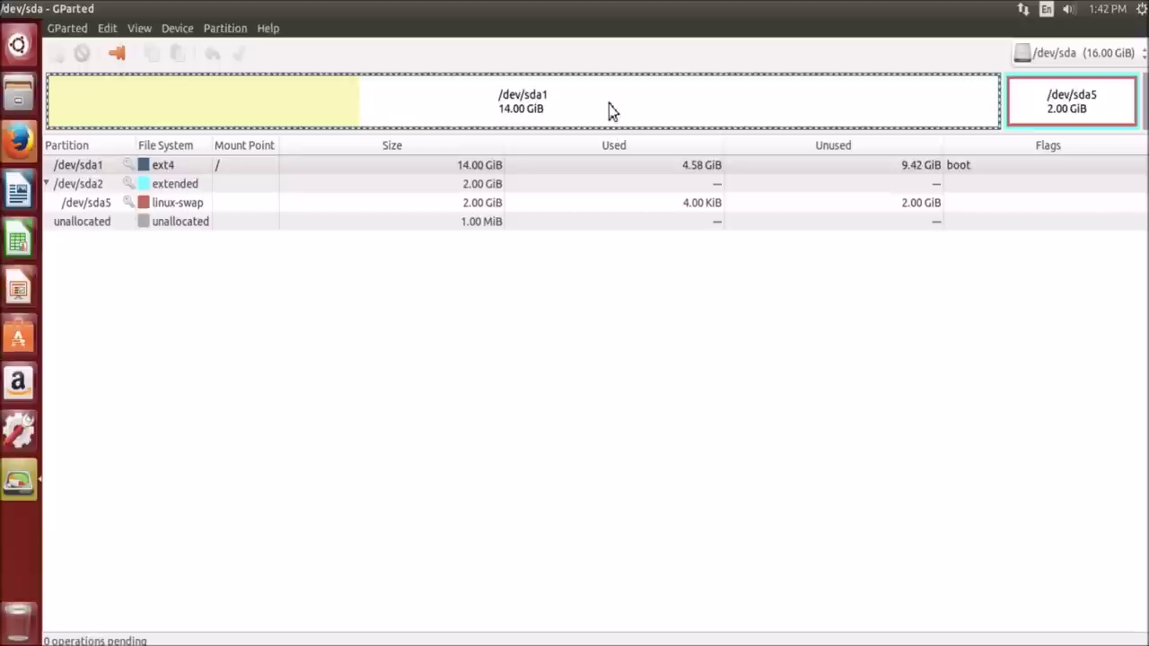
{"action": "right_click", "coordinate": [554, 106]}
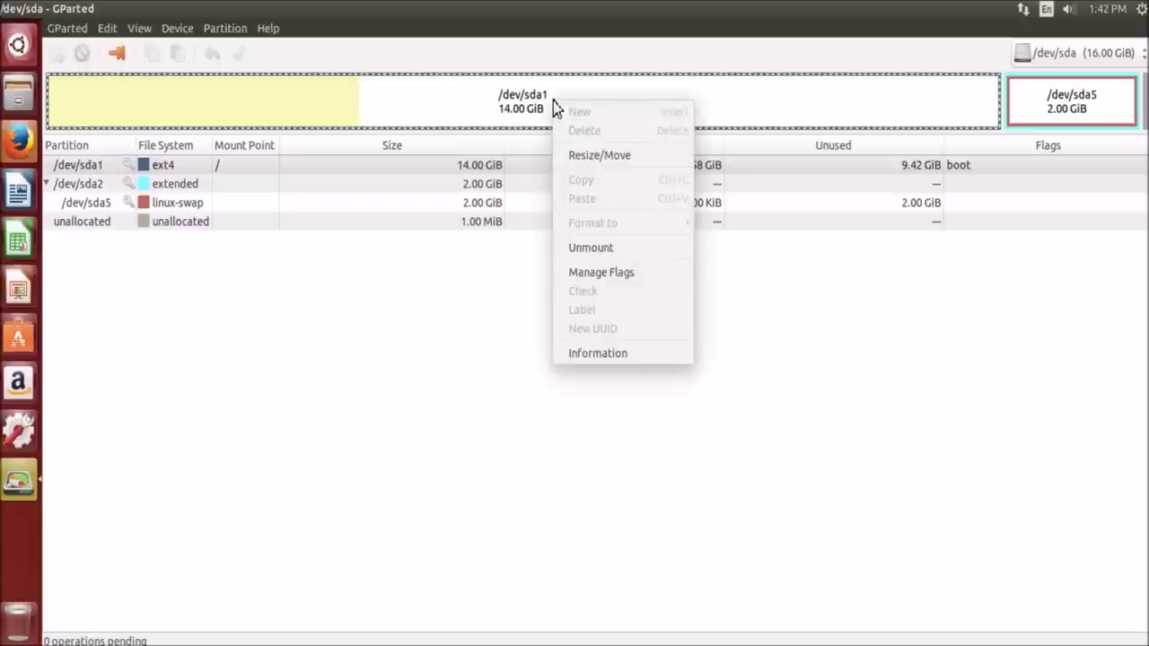
{"action": "left_click", "coordinate": [597, 156]}
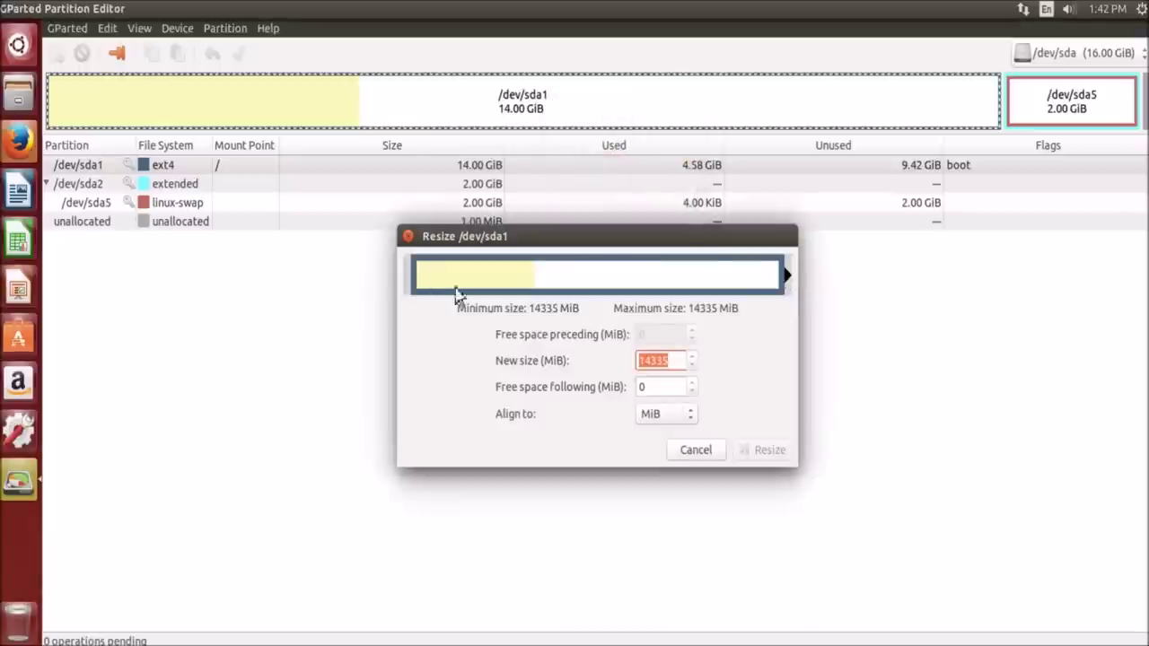
{"action": "left_click", "coordinate": [709, 452]}
Step: Try to unmount the /dev/sda1 partition, and close GParted
{"action": "right_click", "coordinate": [605, 120]}
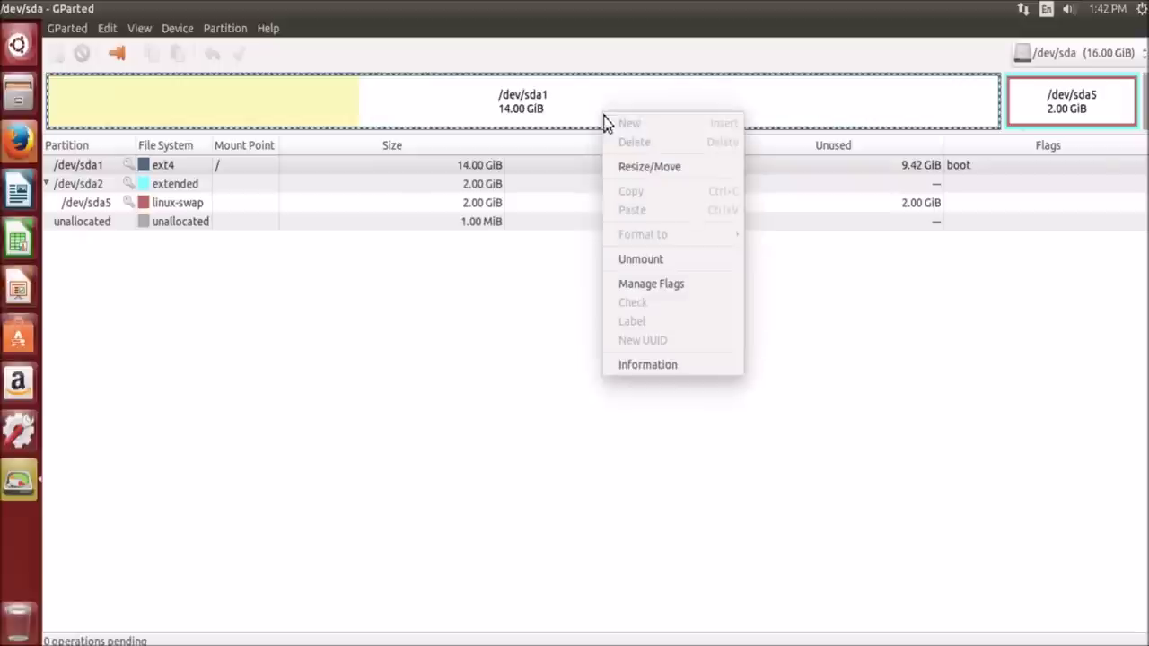
{"action": "left_click", "coordinate": [650, 255]}
{"action": "right_click", "coordinate": [772, 422]}
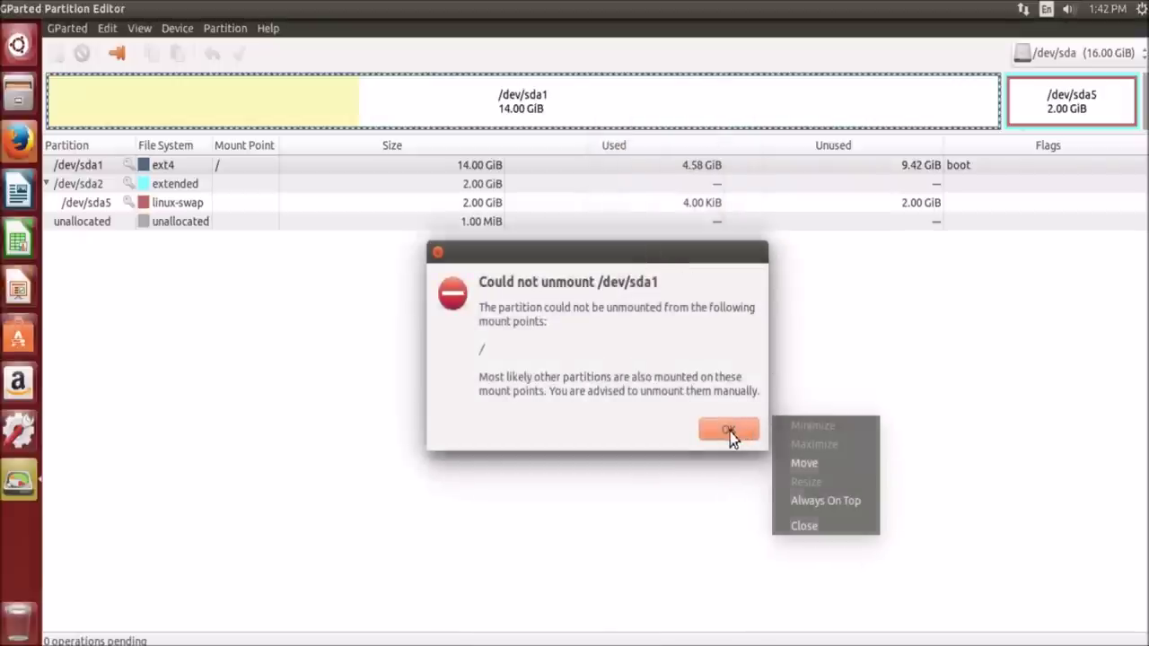
{"action": "left_click", "coordinate": [729, 431]}
{"action": "left_click", "coordinate": [365, 108]}
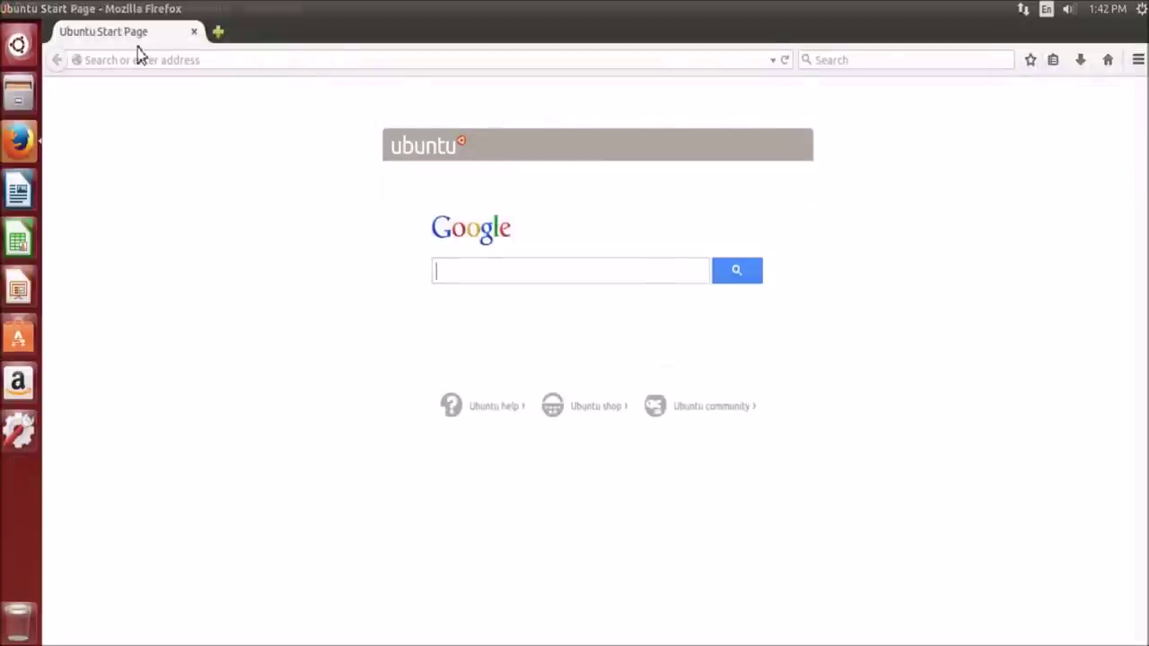
Step: Go to ubuntu.com in Firefox and open the Ubuntu Desktop download page from the site's desktop section
{"action": "left_click", "coordinate": [144, 60]}
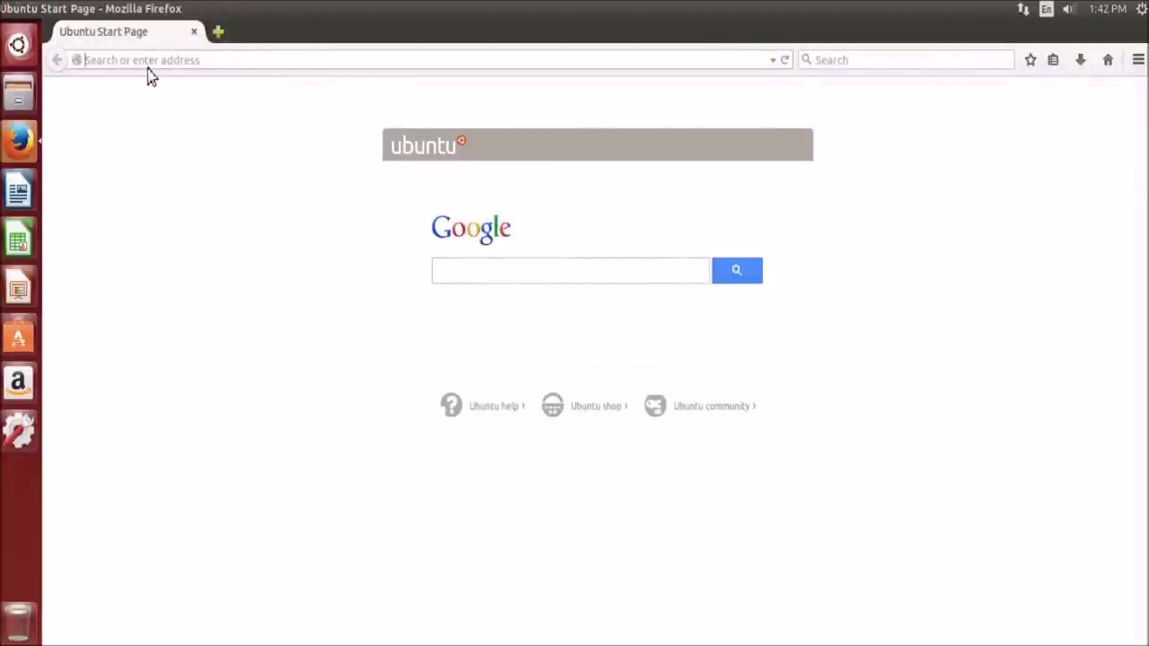
{"action": "type", "text": "ubuntu.com/"}
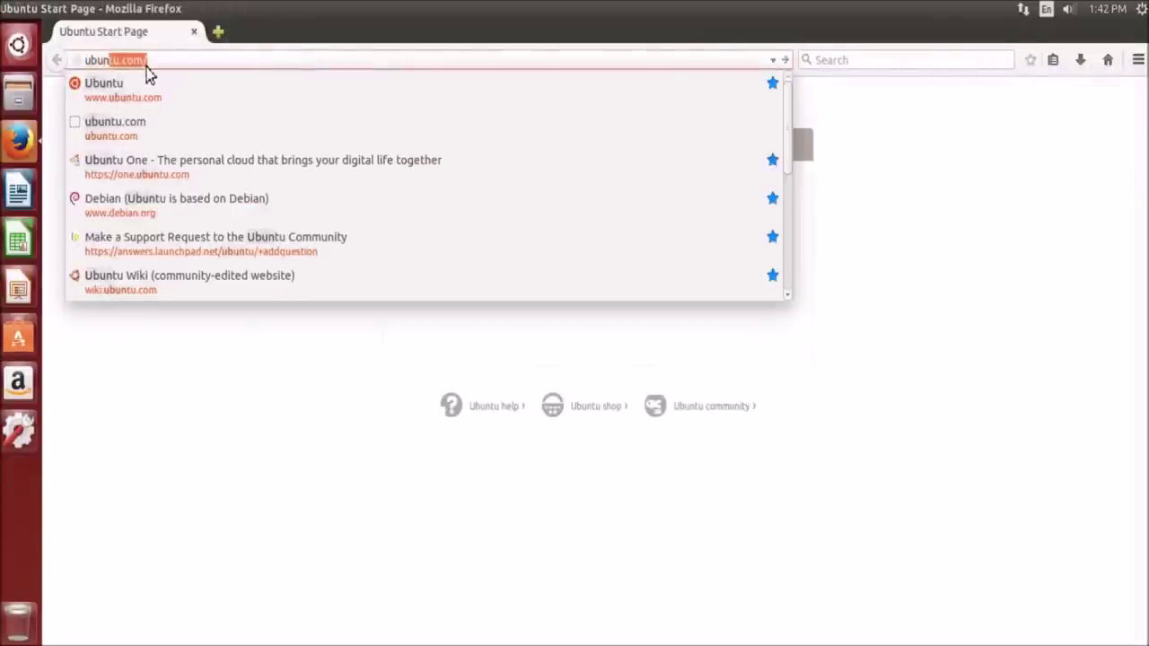
{"action": "key", "text": "Return"}
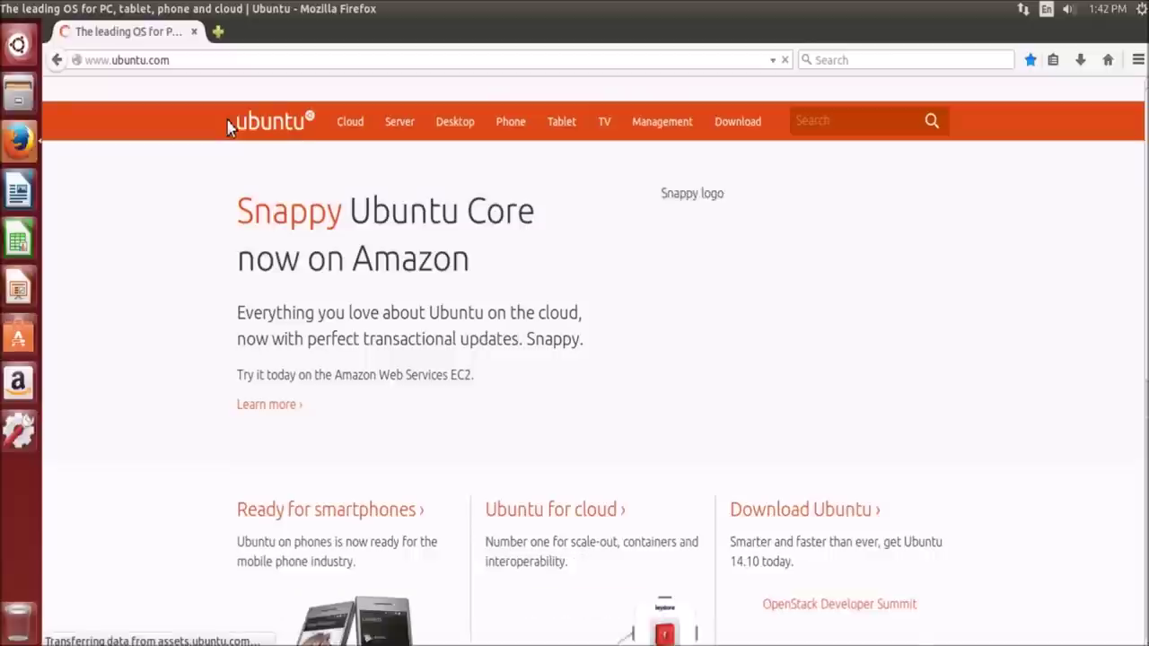
{"action": "mouse_move", "coordinate": [466, 132]}
{"action": "left_click", "coordinate": [475, 167]}
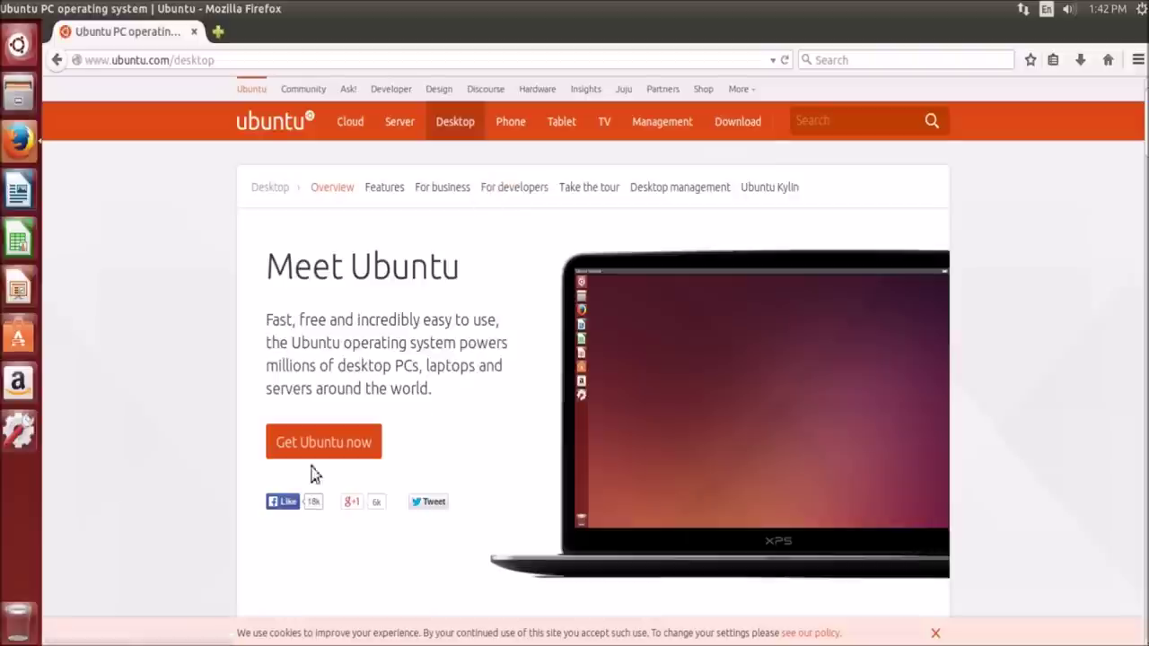
{"action": "left_click", "coordinate": [298, 440]}
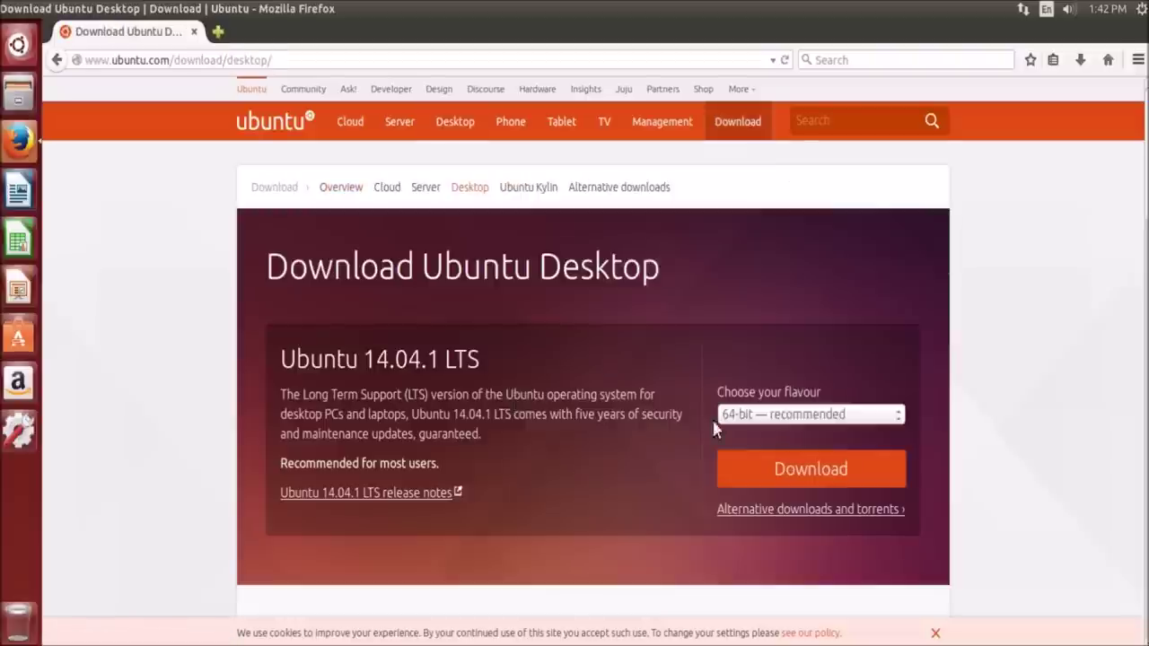
Step: Request the 32-bit download of Ubuntu 14.04.1 LTS, skipping the contribution
{"action": "left_click", "coordinate": [763, 415]}
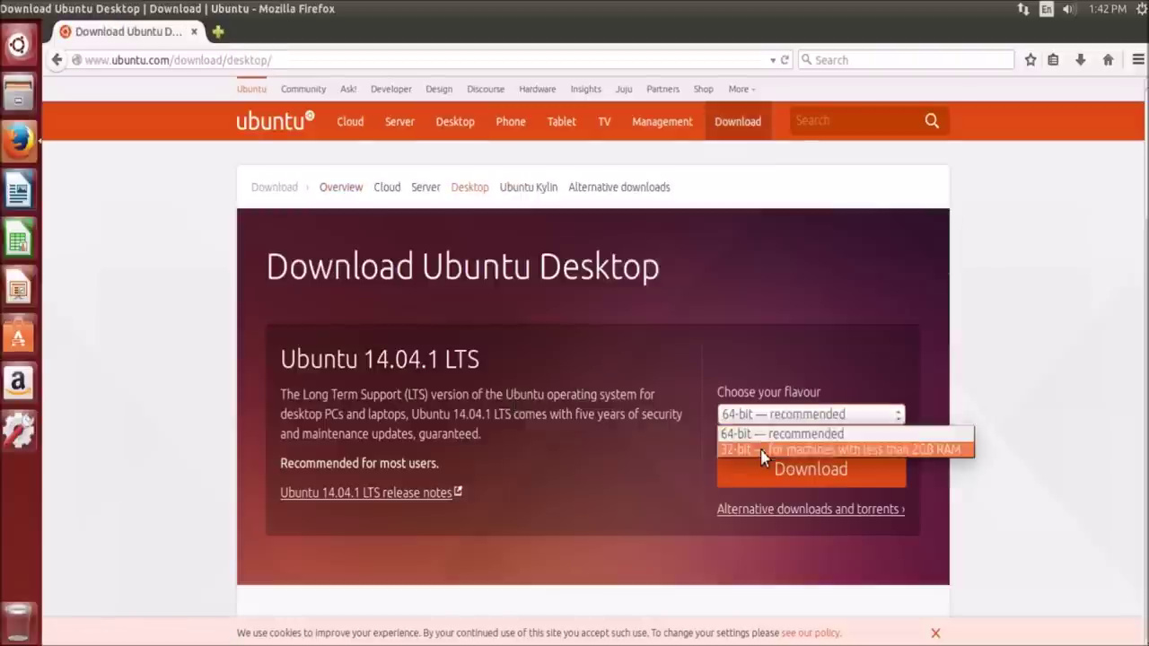
{"action": "left_click", "coordinate": [772, 449]}
{"action": "left_click", "coordinate": [770, 467]}
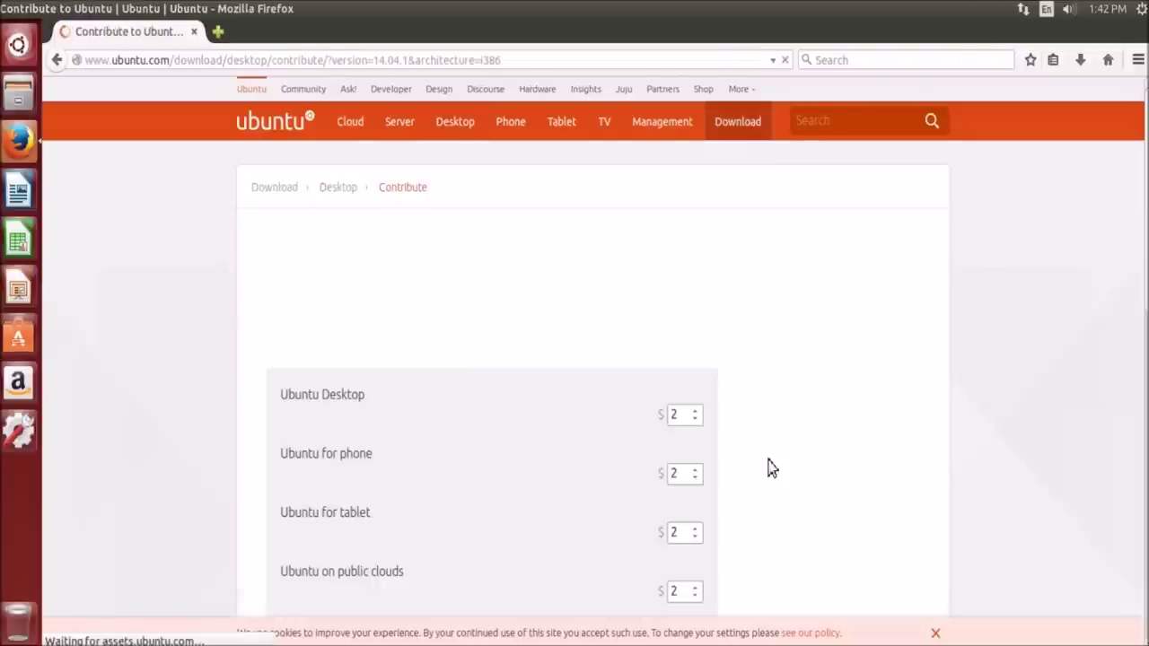
{"action": "scroll", "coordinate": [337, 413], "scroll_direction": "down", "scroll_amount": 5}
{"action": "scroll", "coordinate": [339, 427], "scroll_direction": "down", "scroll_amount": 5}
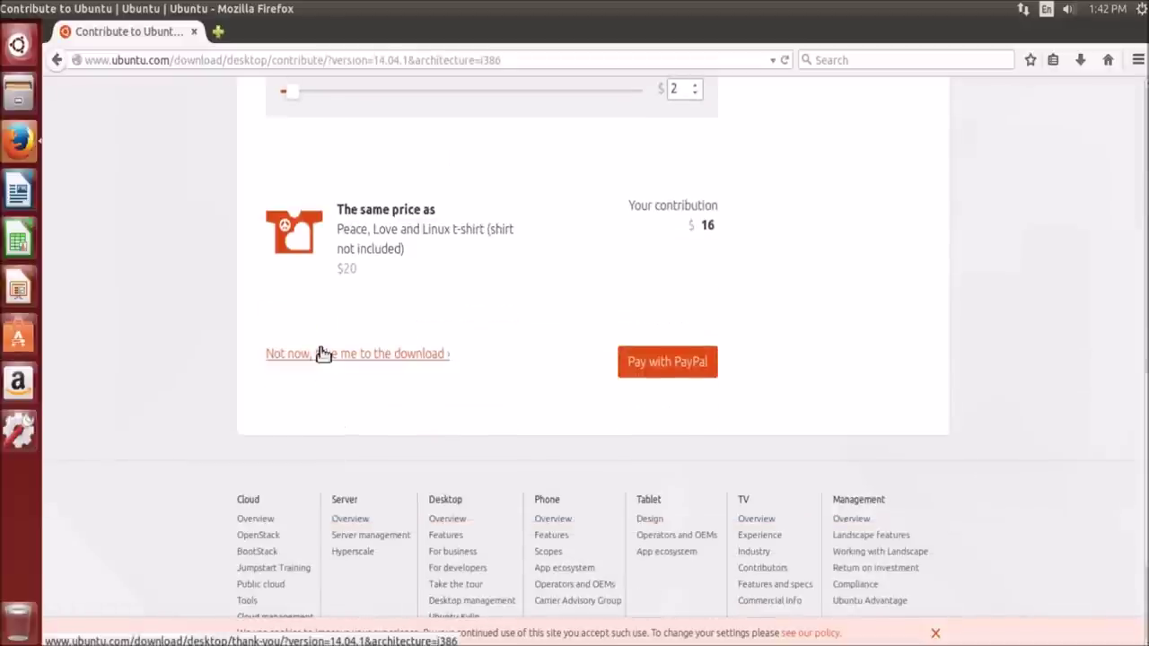
{"action": "left_click", "coordinate": [304, 355]}
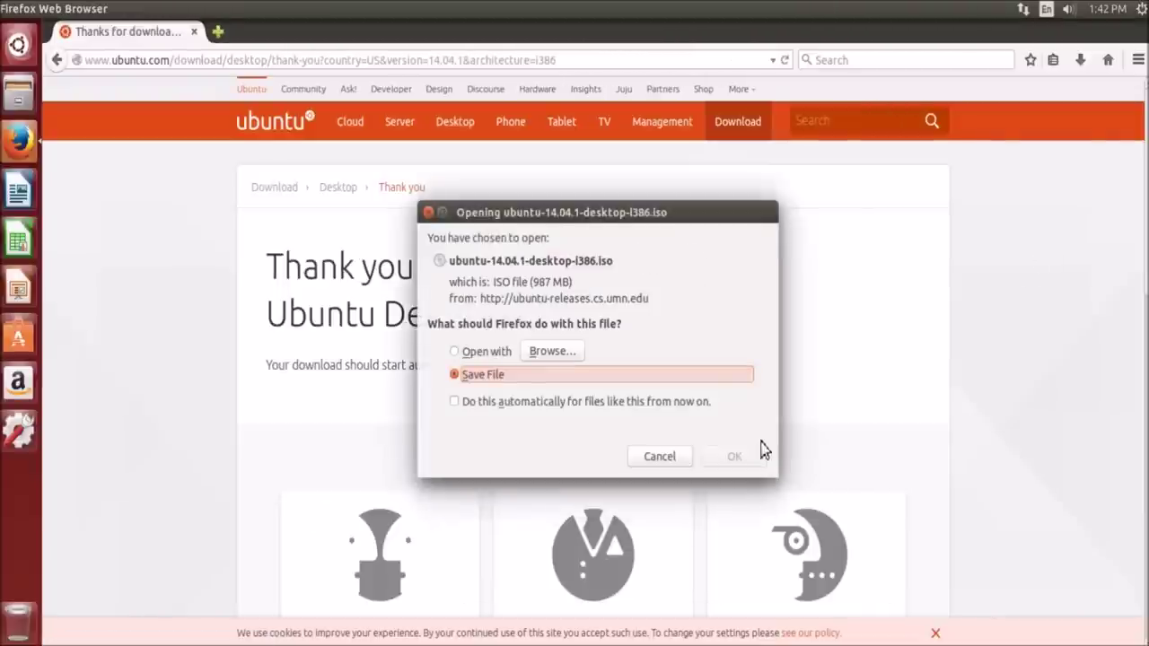
Step: Cancel saving the ubuntu-14.04.1-desktop-i386.iso file and close Firefox
{"action": "left_click", "coordinate": [648, 458]}
{"action": "mouse_move", "coordinate": [5, 13]}
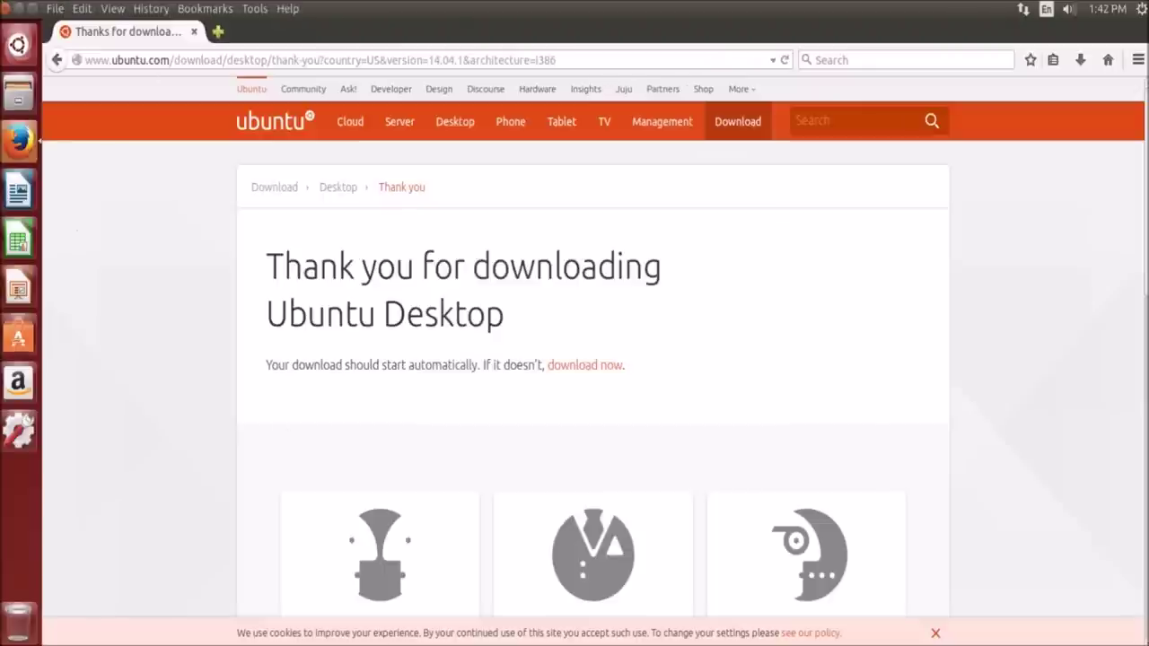
{"action": "left_click", "coordinate": [6, 9]}
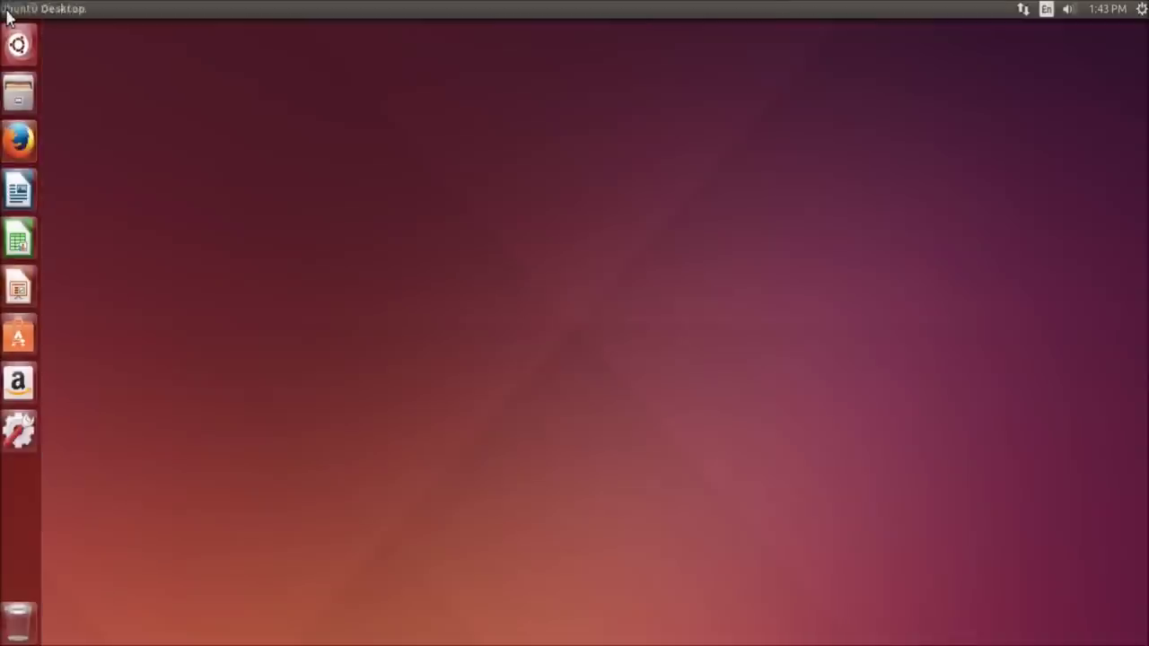
Step: Check the UUI USB drive in the file manager and close the window
{"action": "left_click_drag", "start_coordinate": [169, 97], "coordinate": [1082, 520]}
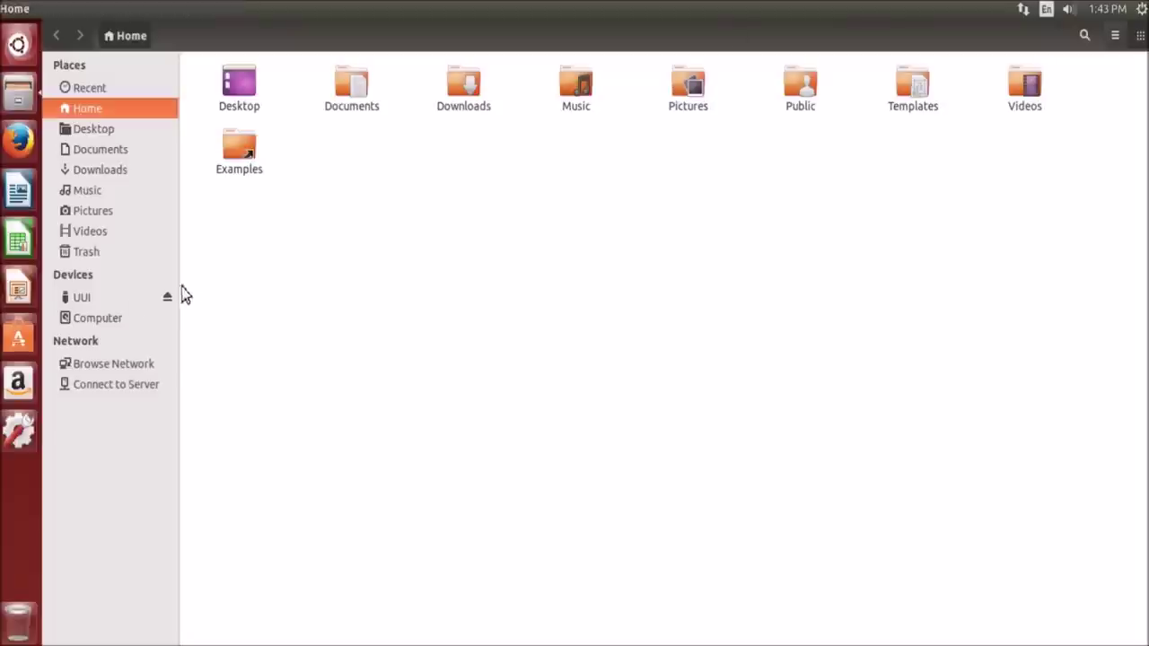
{"action": "left_click", "coordinate": [135, 300]}
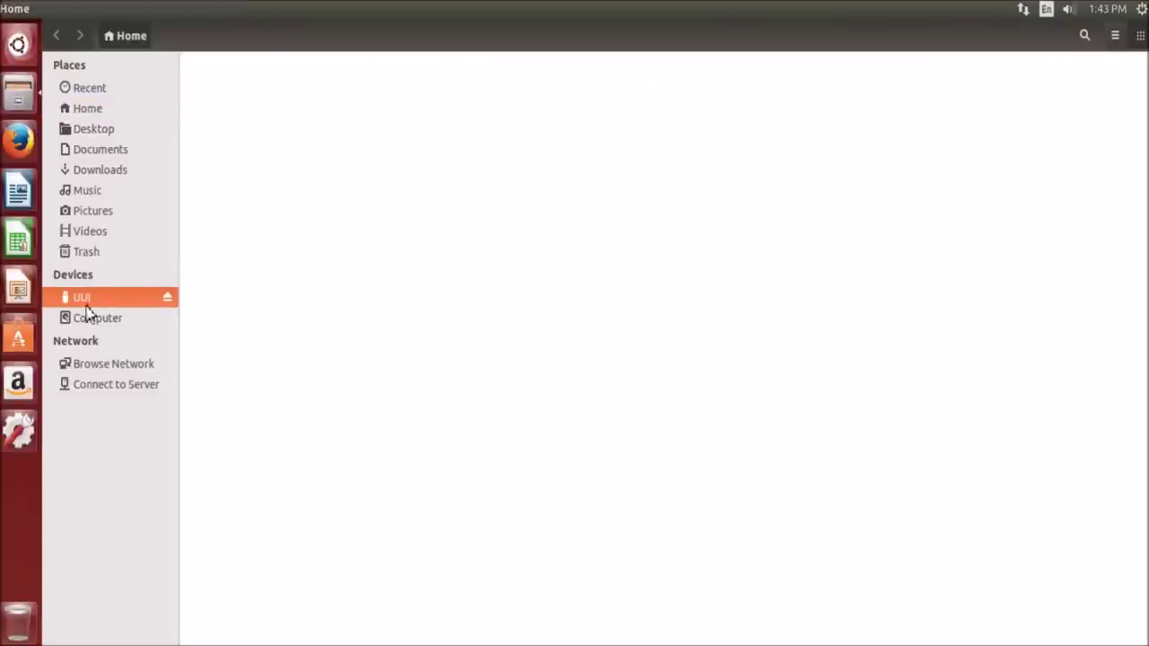
{"action": "left_click", "coordinate": [6, 9]}
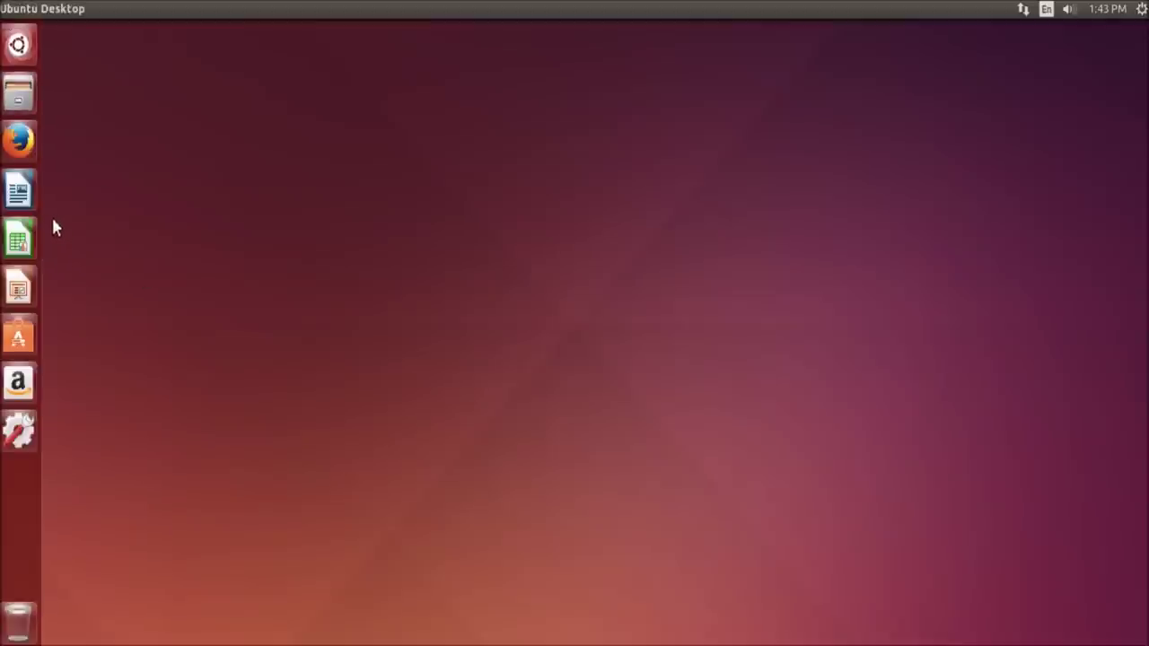
{"action": "left_click_drag", "start_coordinate": [168, 147], "coordinate": [511, 273]}
{"action": "left_click_drag", "start_coordinate": [282, 128], "coordinate": [818, 541]}
Step: Show the ISO files in the Downloads folder in the file manager
{"action": "left_click", "coordinate": [19, 92]}
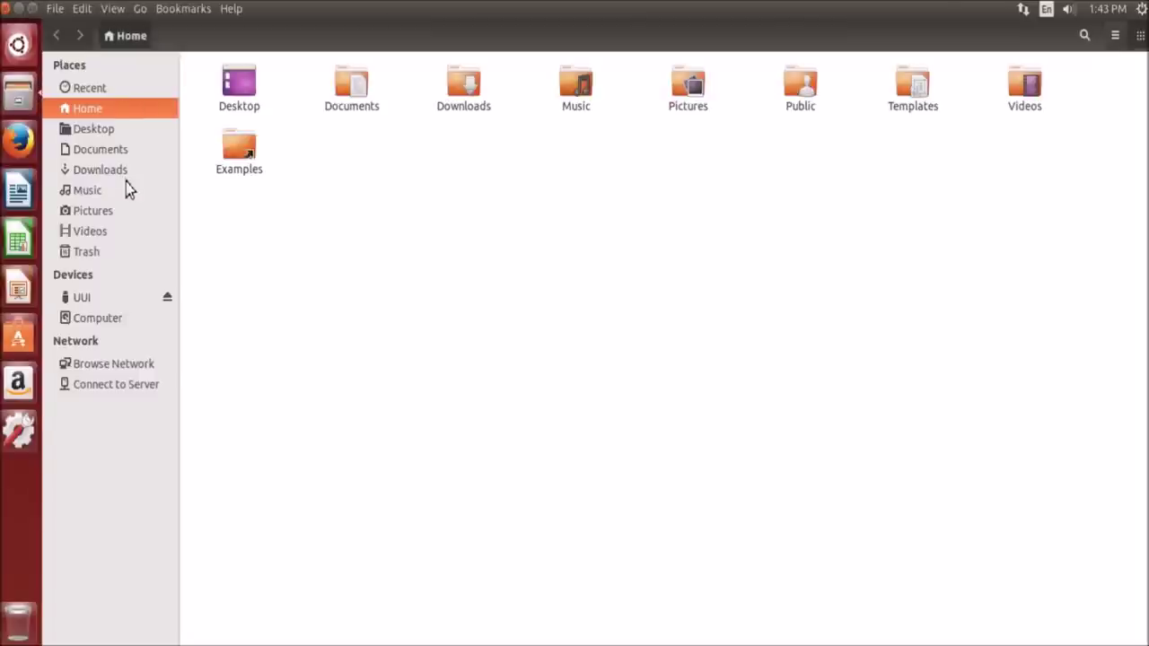
{"action": "left_click", "coordinate": [125, 177]}
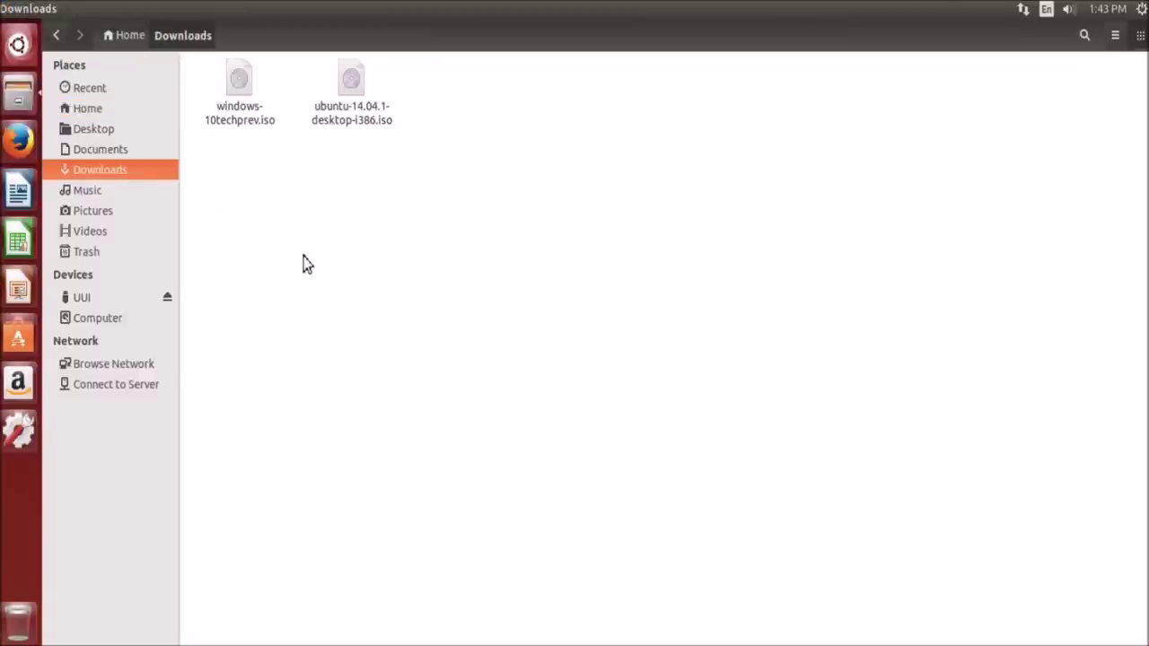
Step: Search the installed applications for "start" and launch Startup Disk Creator
{"action": "left_click", "coordinate": [18, 47]}
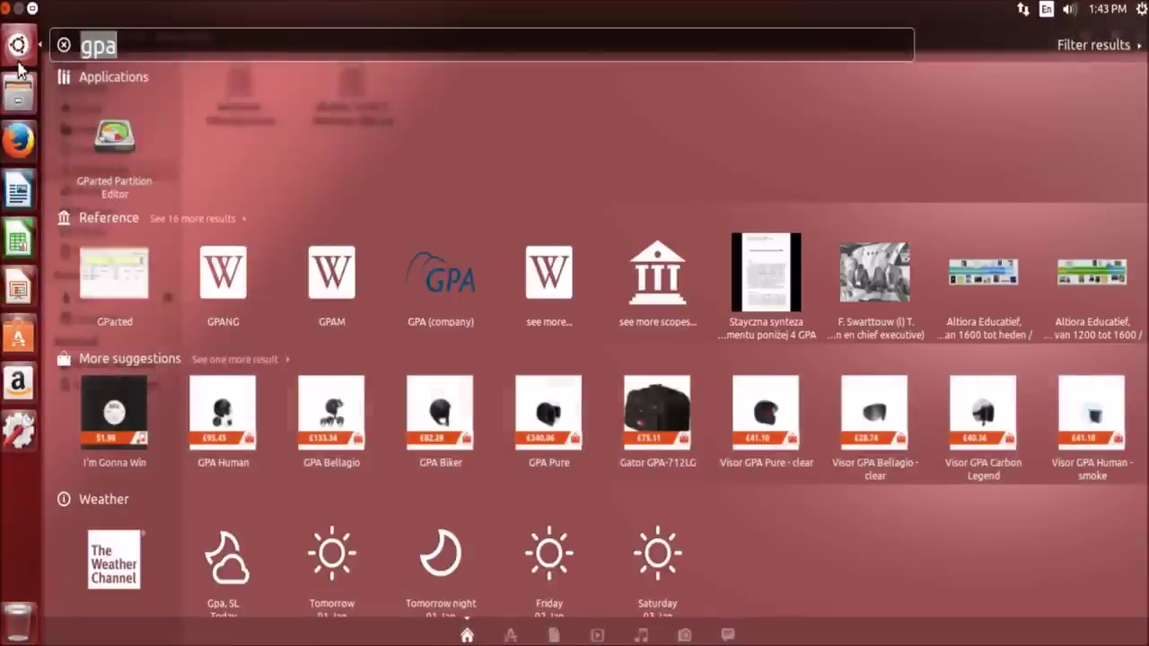
{"action": "type", "text": "start"}
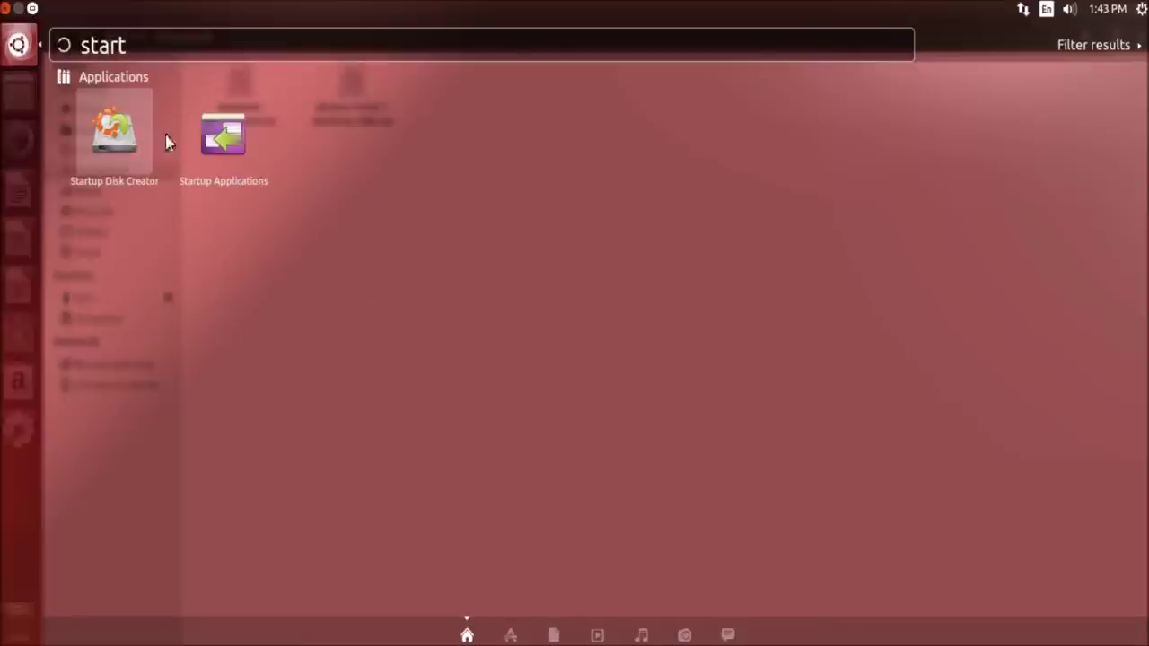
{"action": "left_click", "coordinate": [446, 203]}
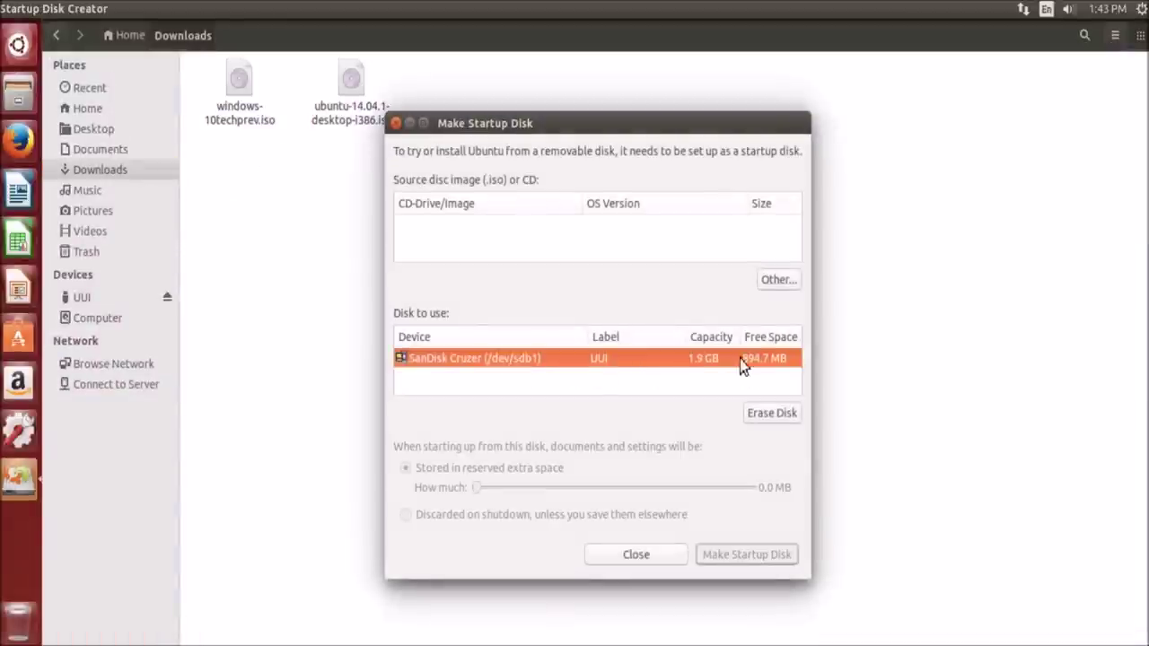
Step: Try to add an ISO file from the Downloads folder as the source disc image
{"action": "left_click", "coordinate": [772, 280]}
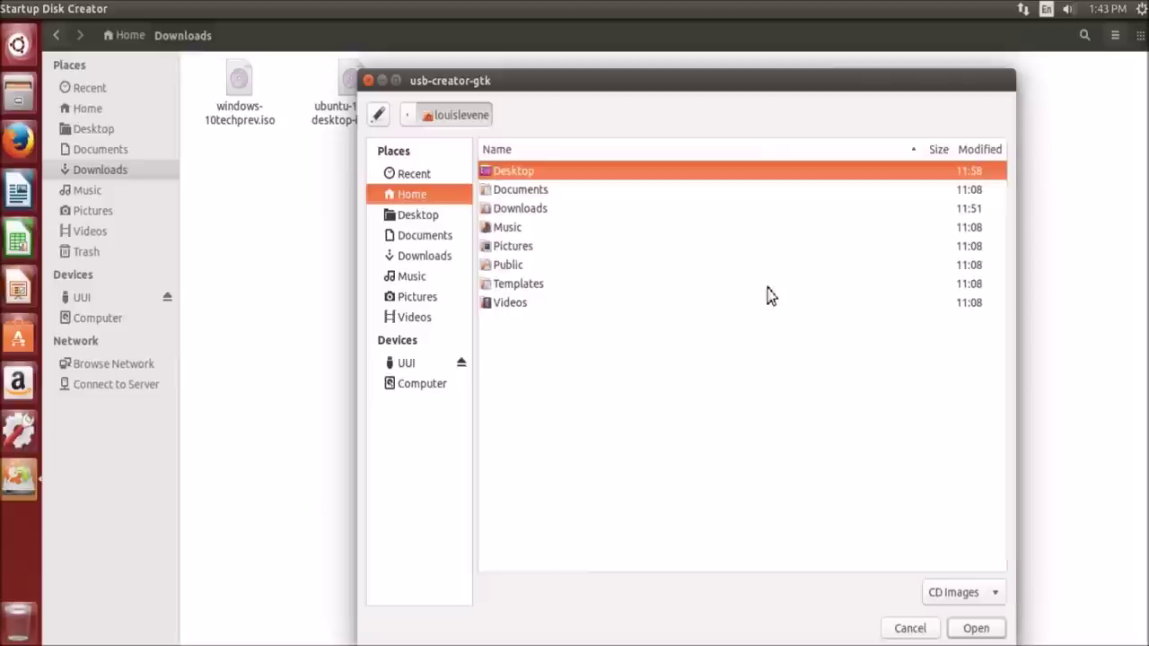
{"action": "double_click", "coordinate": [511, 212]}
{"action": "double_click", "coordinate": [529, 175]}
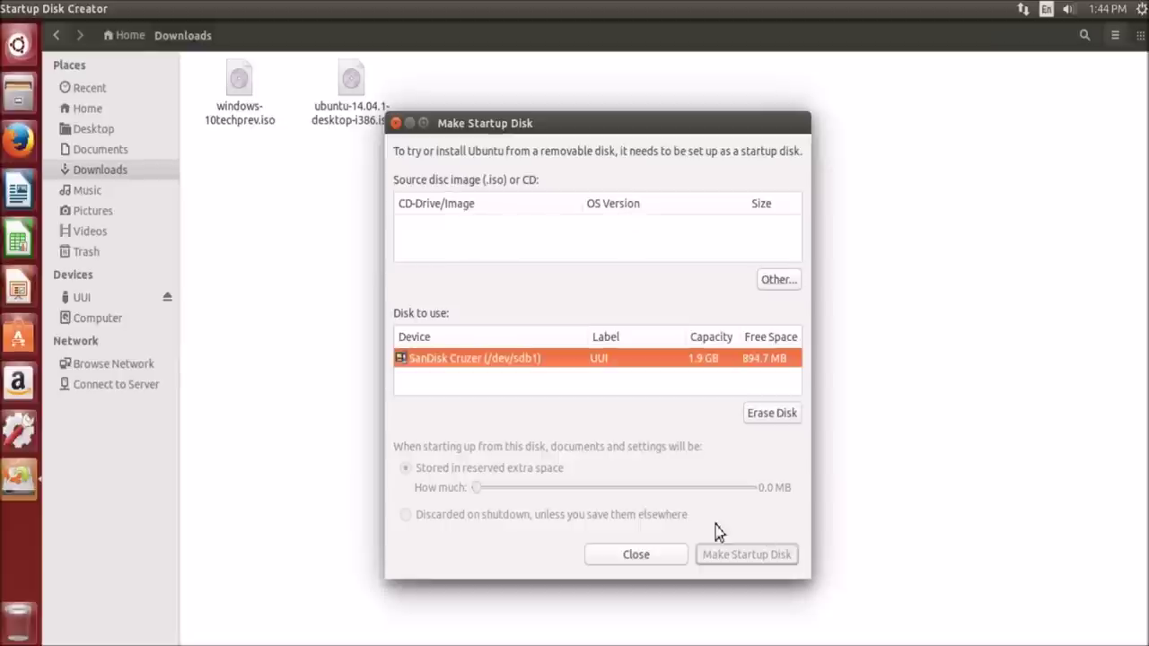
Step: Take the VirtualBox machine out of full screen and back again, moving its window in between
{"action": "key", "text": "ctrl+f"}
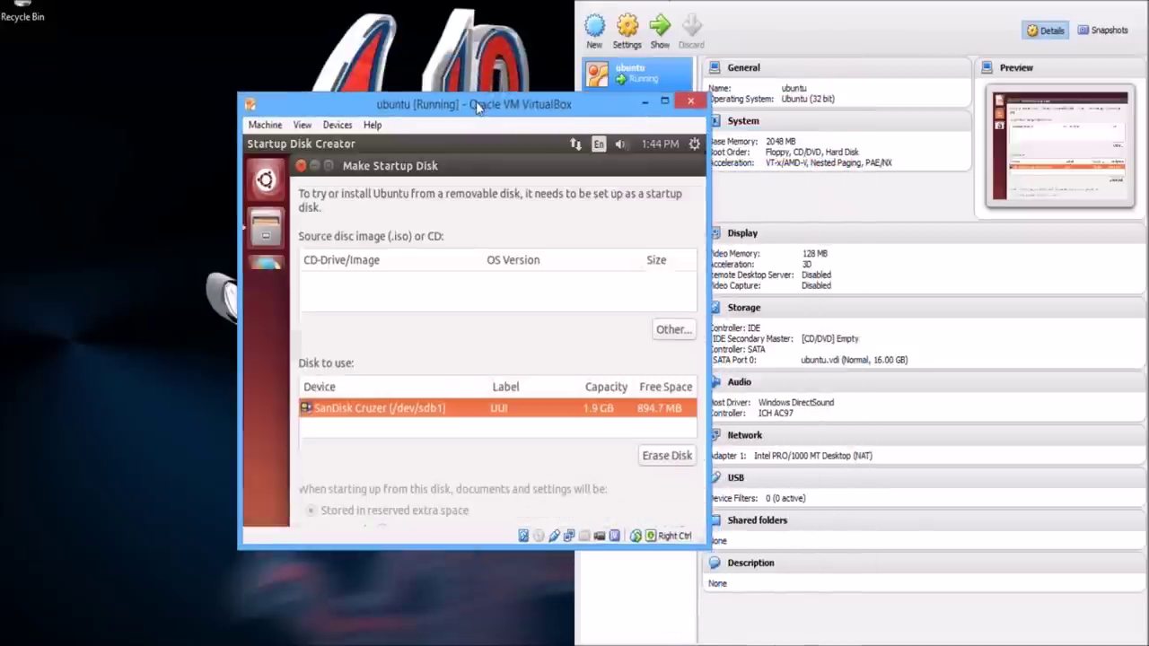
{"action": "left_click_drag", "start_coordinate": [508, 154], "coordinate": [634, 32]}
{"action": "key", "text": "ctrl+f"}
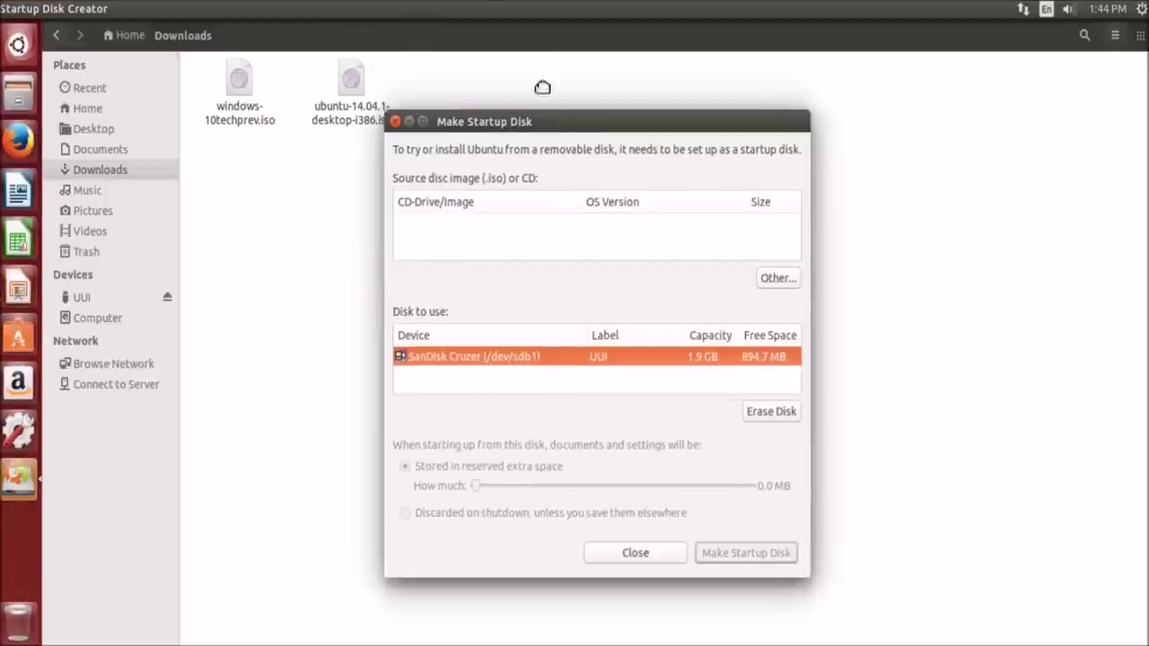
Step: Erase the SanDisk Cruzer USB disk in Startup Disk Creator and authorise the formatting with the account password
{"action": "double_click", "coordinate": [609, 125]}
{"action": "double_click", "coordinate": [512, 76]}
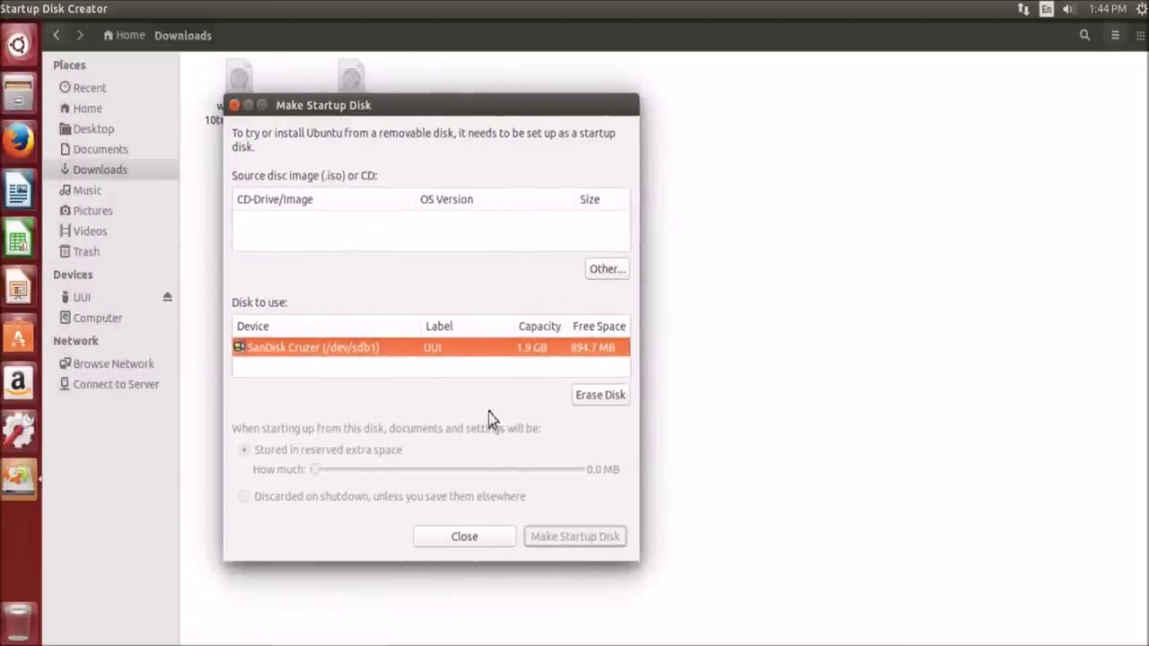
{"action": "left_click", "coordinate": [603, 401]}
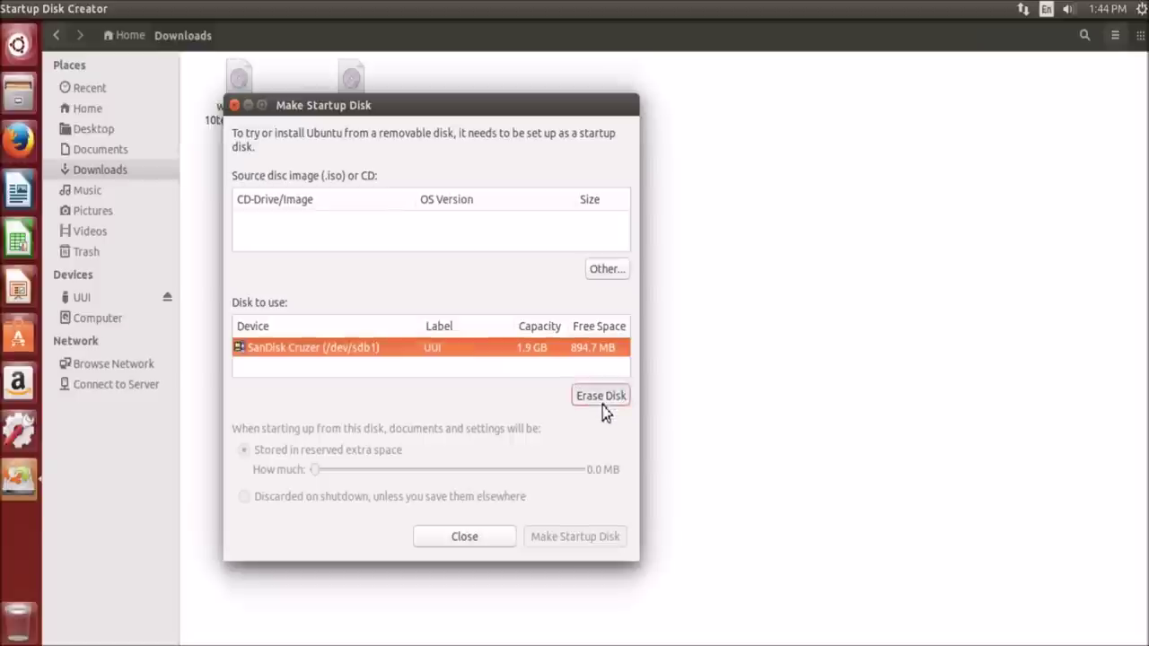
{"action": "left_click", "coordinate": [523, 396]}
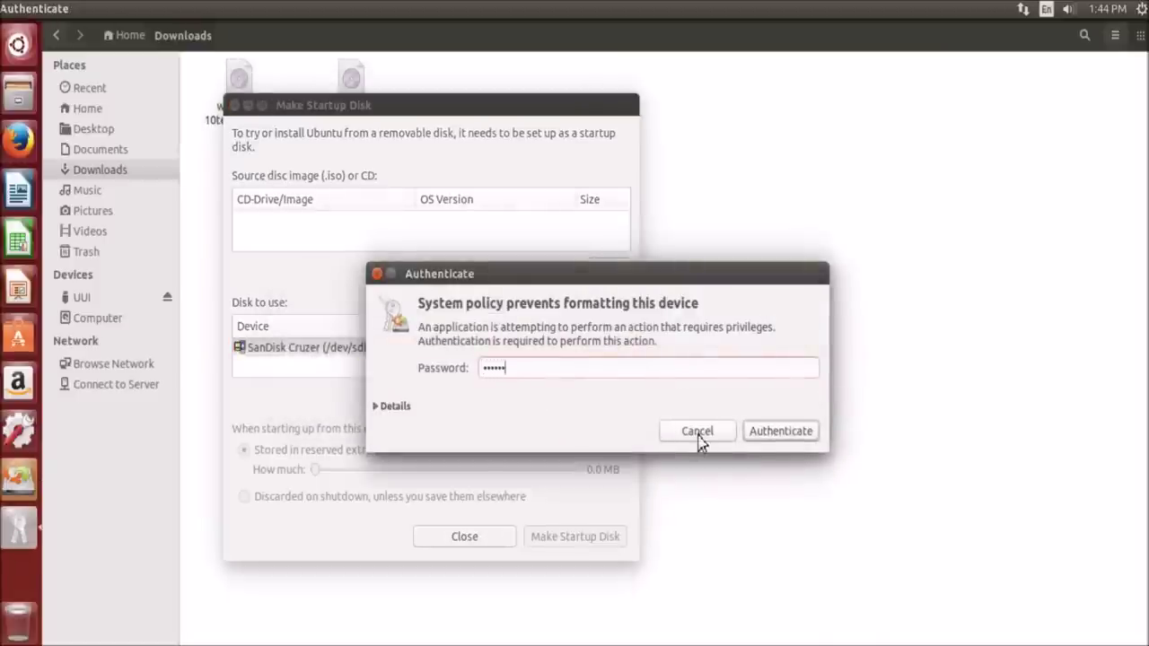
{"action": "type", "text": "••••••"}
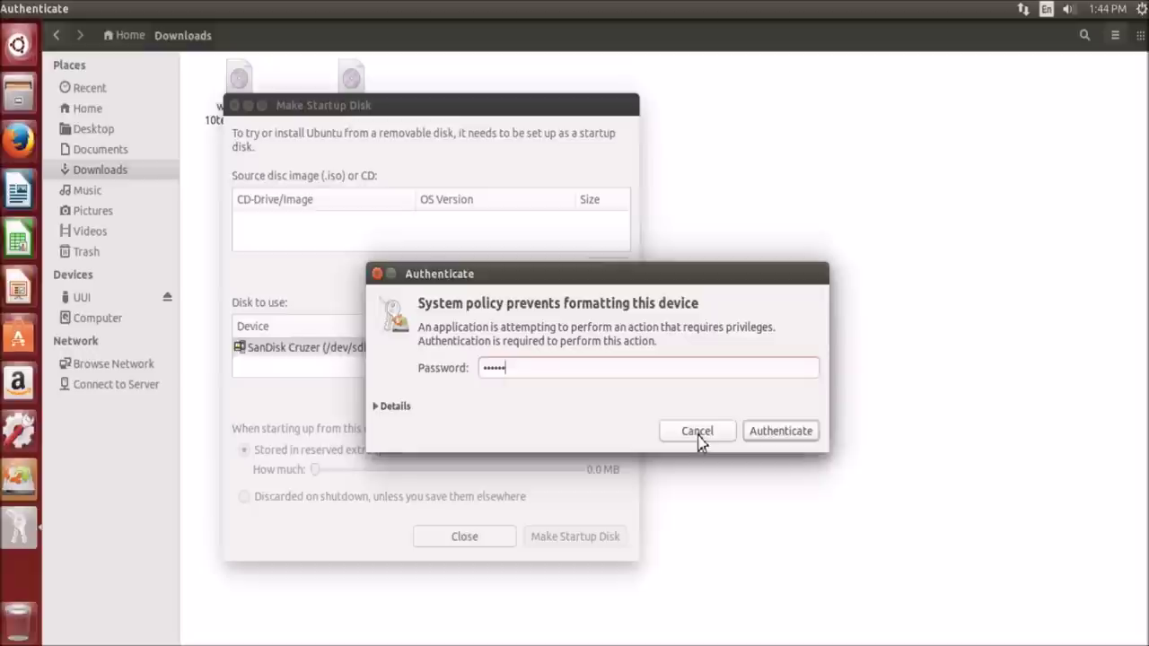
{"action": "key", "text": "Return"}
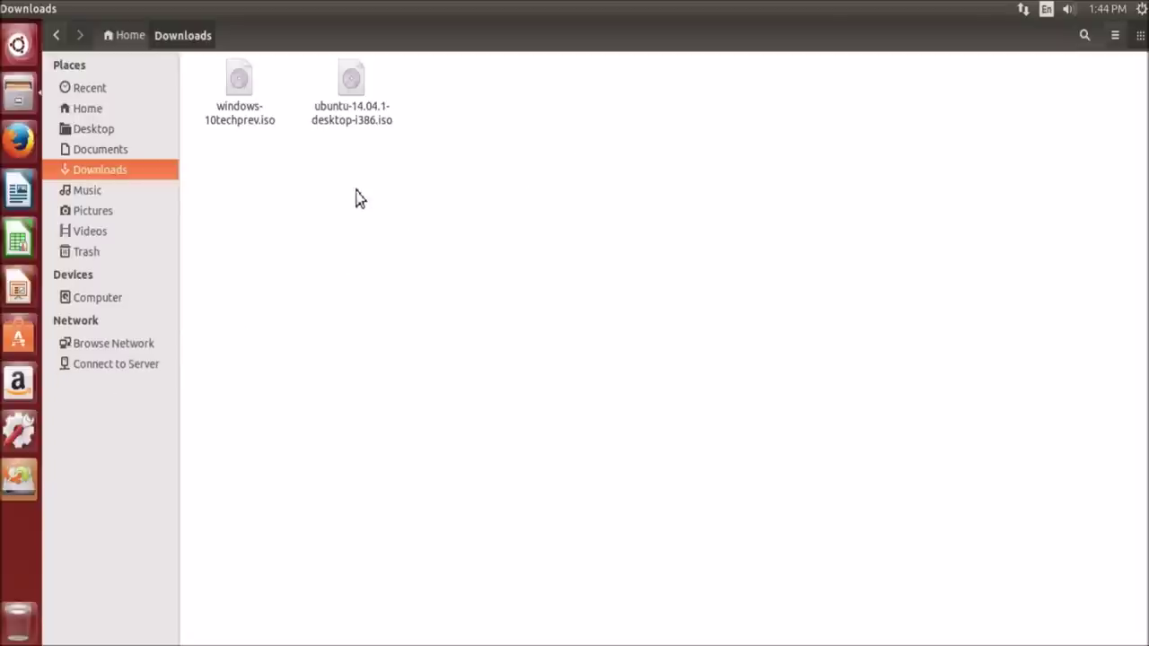
Step: Try to write ubuntu-14.04.1-desktop-i386.iso from the Downloads folder to a disc
{"action": "right_click", "coordinate": [357, 114]}
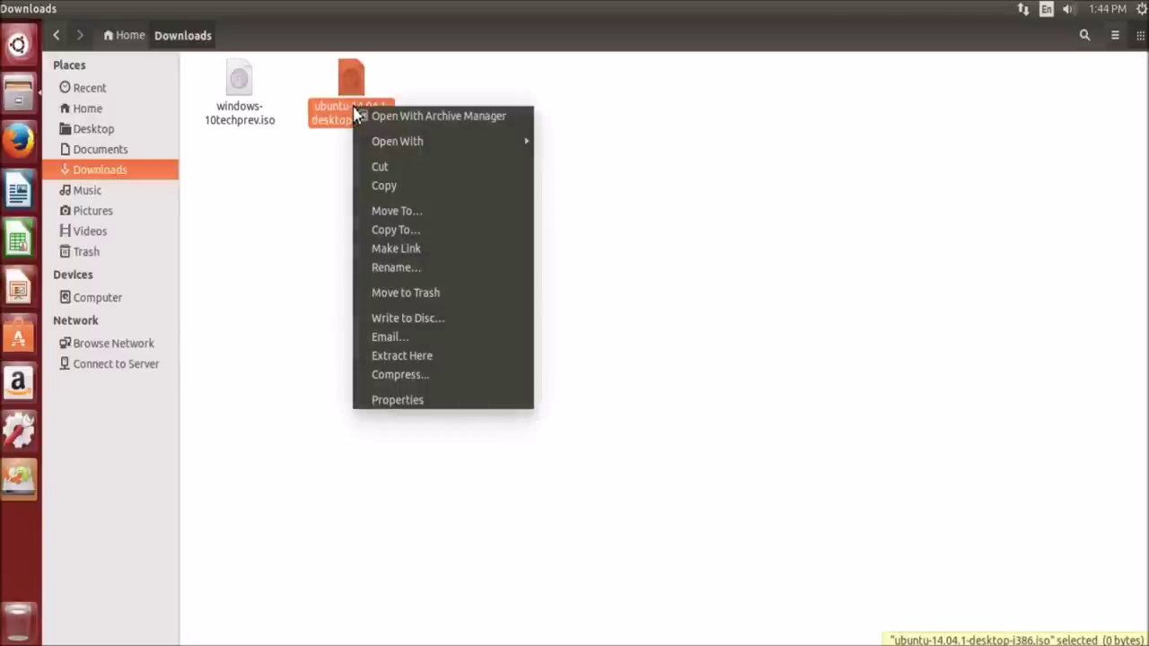
{"action": "left_click", "coordinate": [426, 319]}
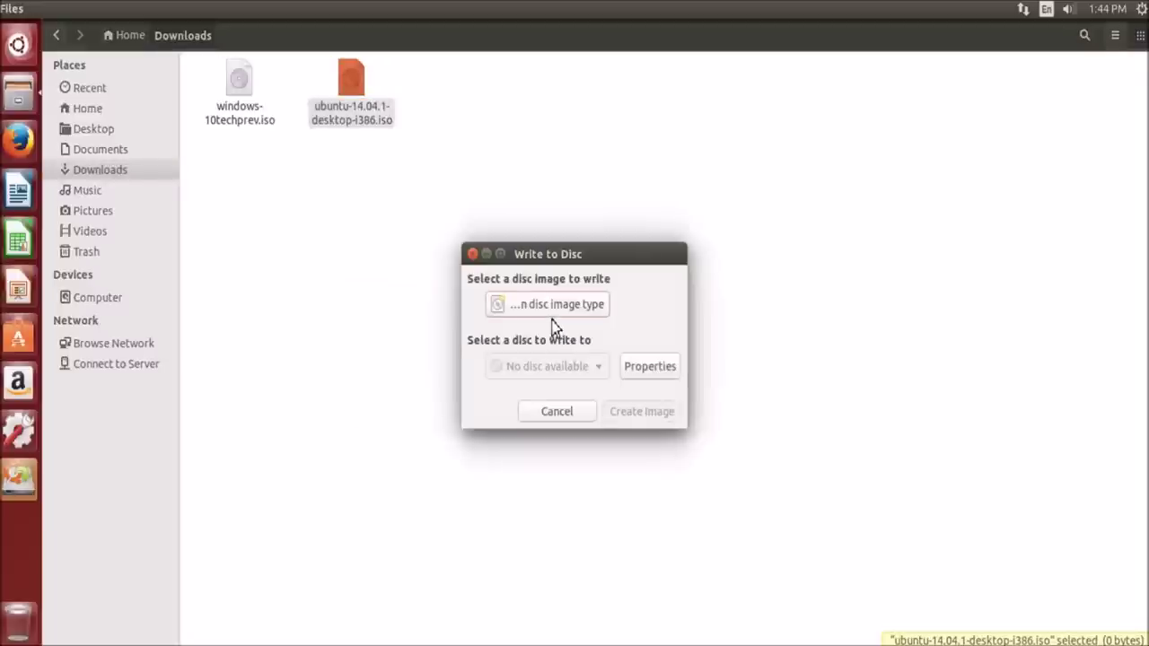
{"action": "left_click", "coordinate": [552, 316]}
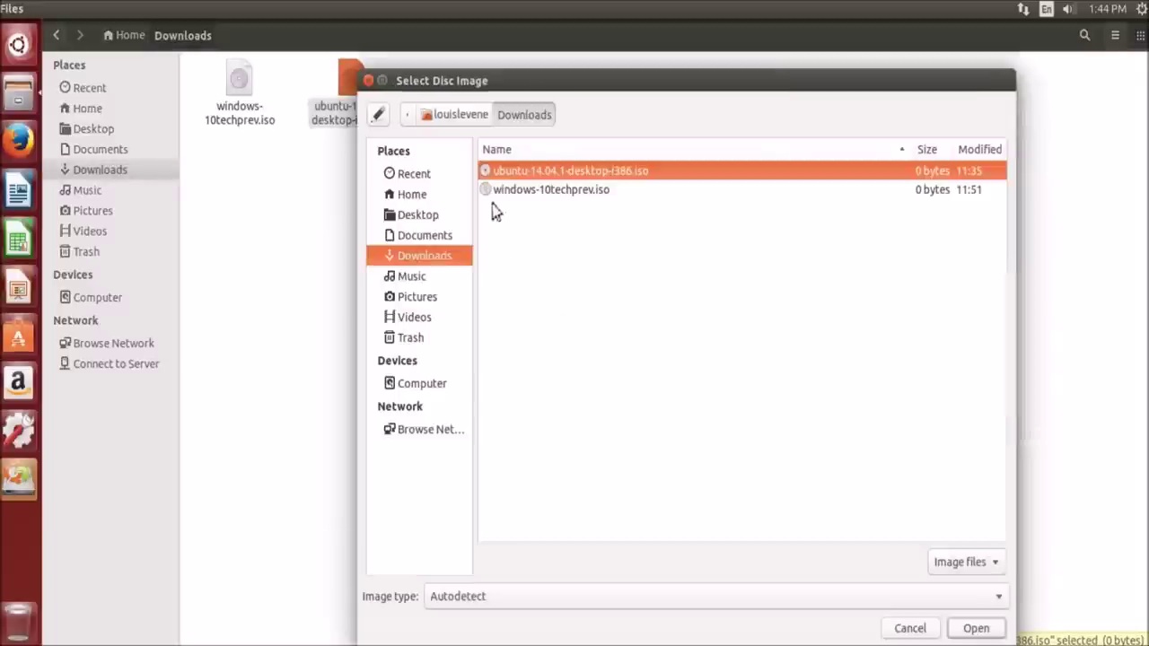
{"action": "double_click", "coordinate": [510, 174]}
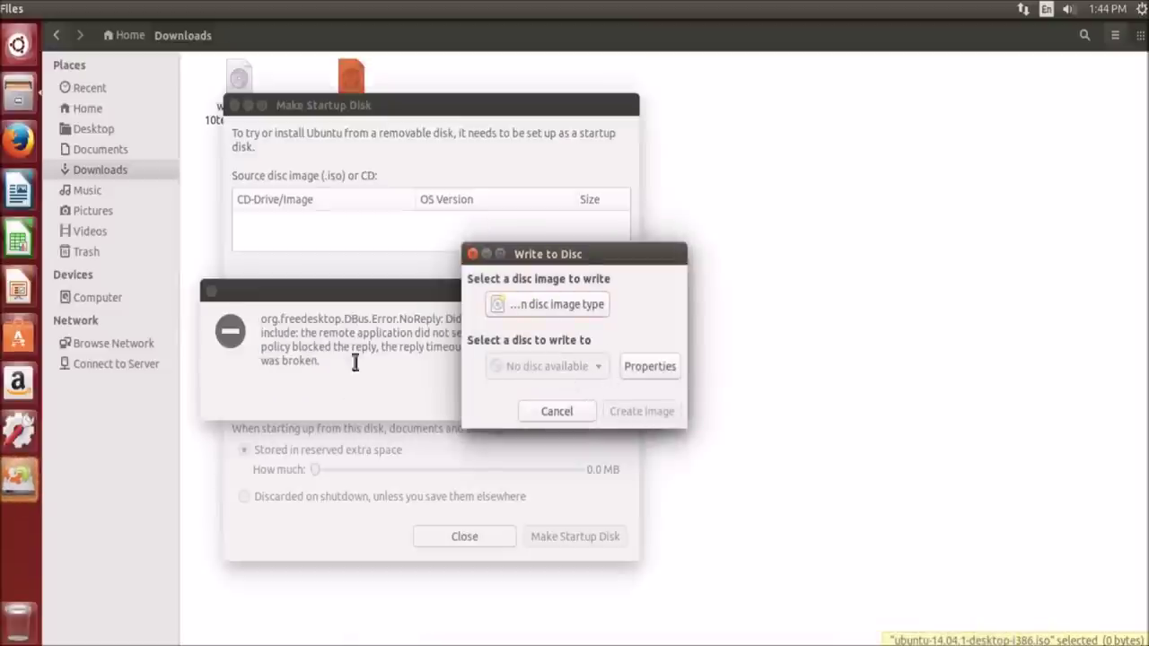
{"action": "left_click", "coordinate": [569, 414]}
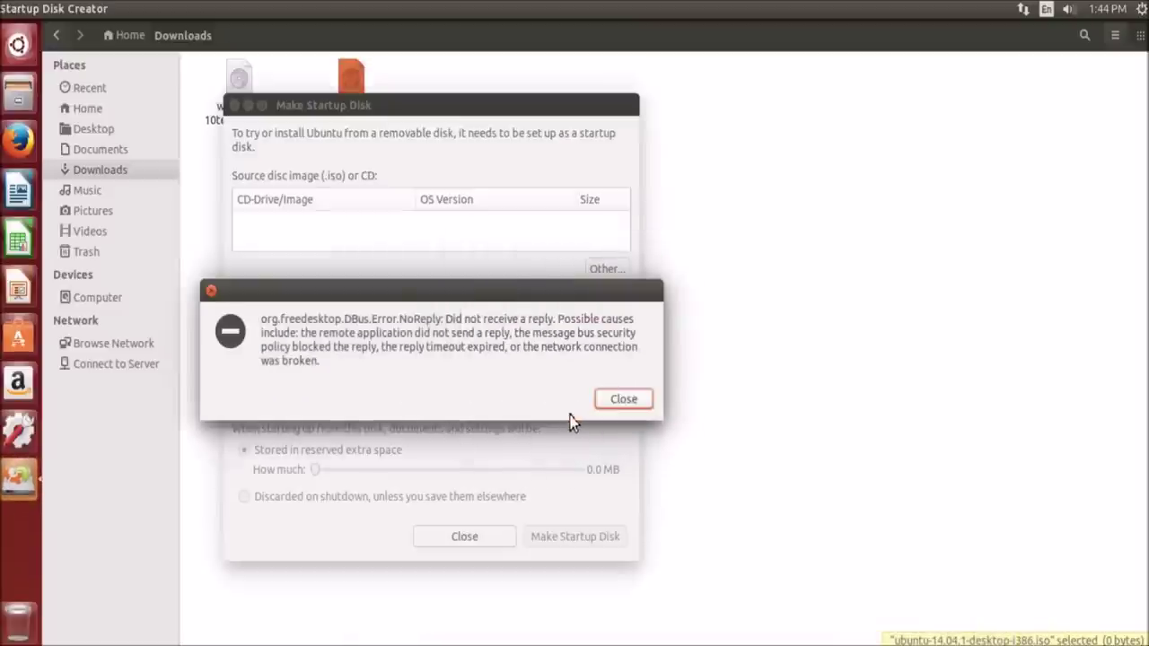
Step: Close Startup Disk Creator and the Downloads folder window
{"action": "left_click", "coordinate": [618, 399]}
{"action": "left_click", "coordinate": [473, 535]}
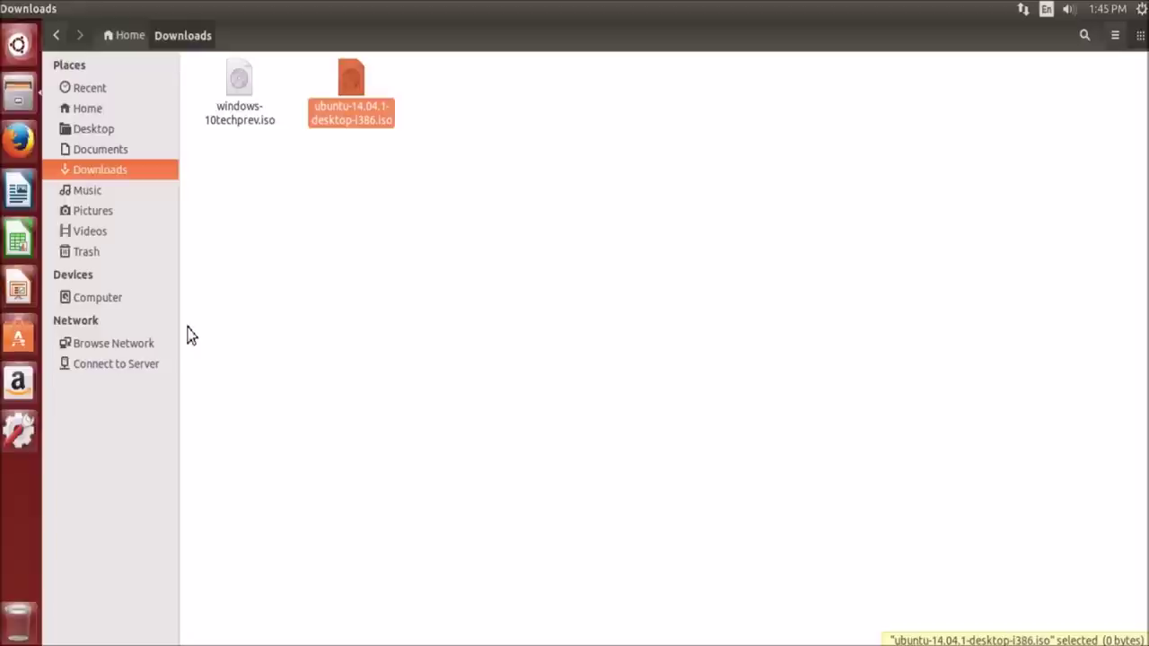
{"action": "left_click", "coordinate": [376, 328]}
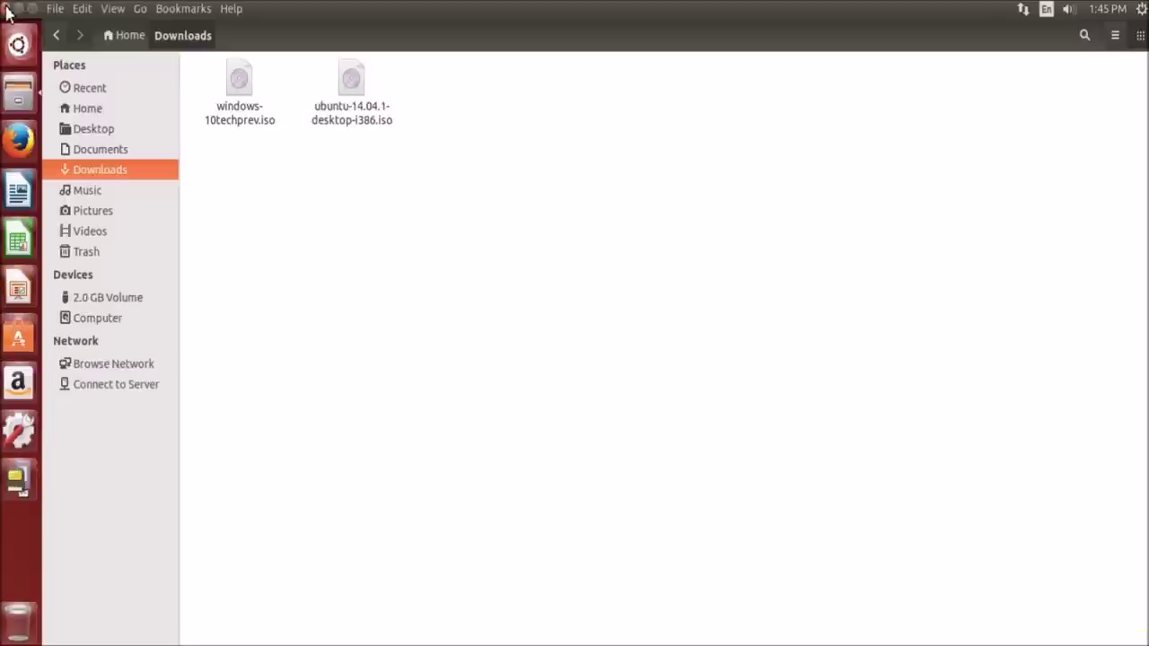
{"action": "left_click", "coordinate": [8, 9]}
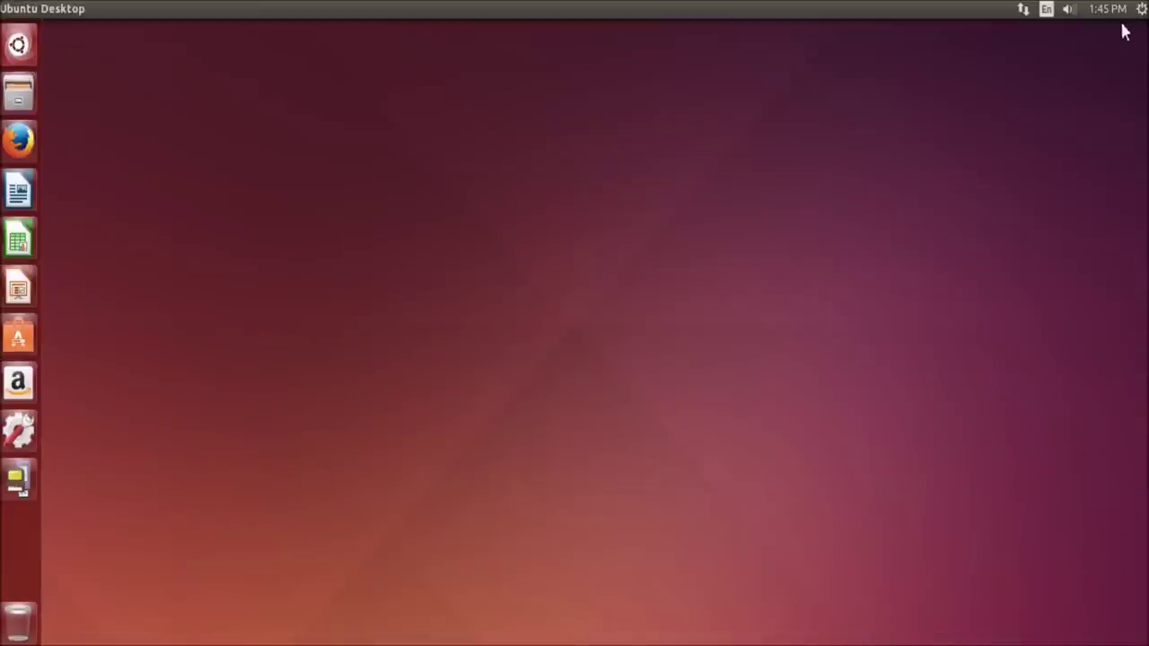
Step: Open the previously visited CraftedFlash page "How to Boot Your Computer from a USB Flash Drive" in Firefox
{"action": "left_click", "coordinate": [7, 145]}
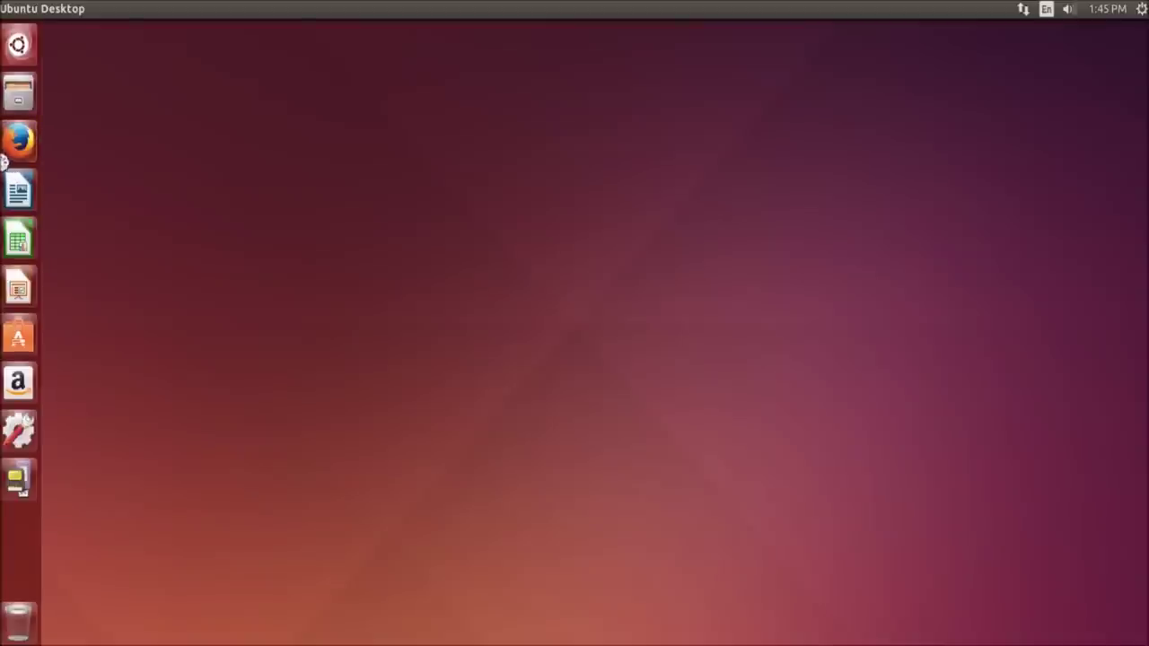
{"action": "type", "text": "h"}
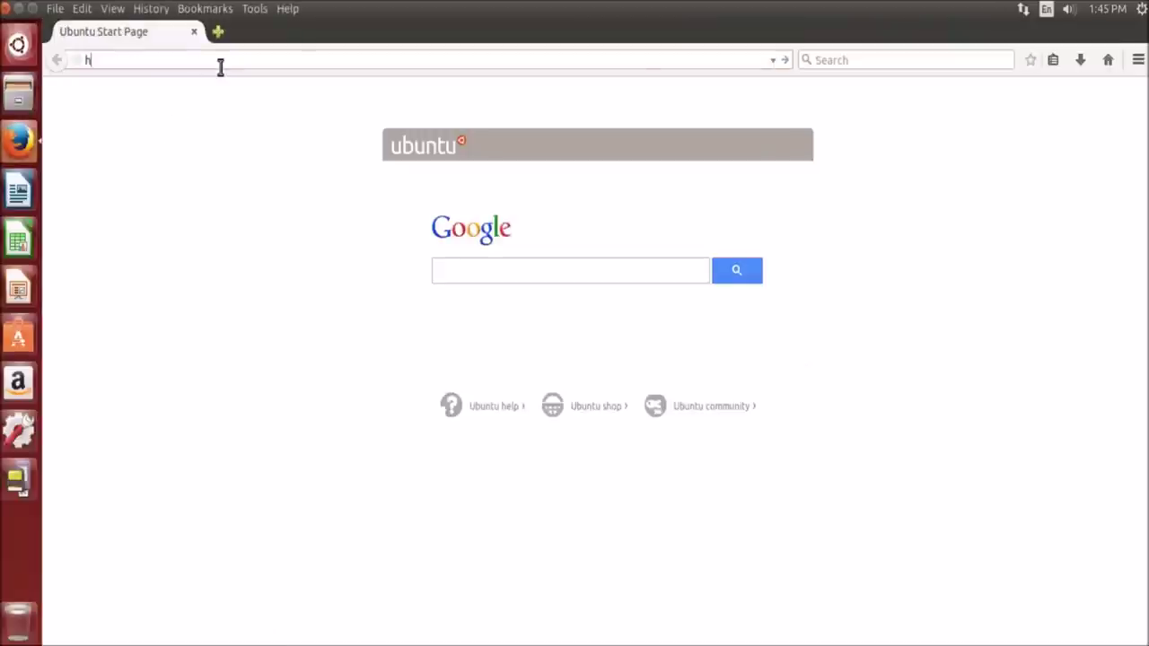
{"action": "type", "text": "ow"}
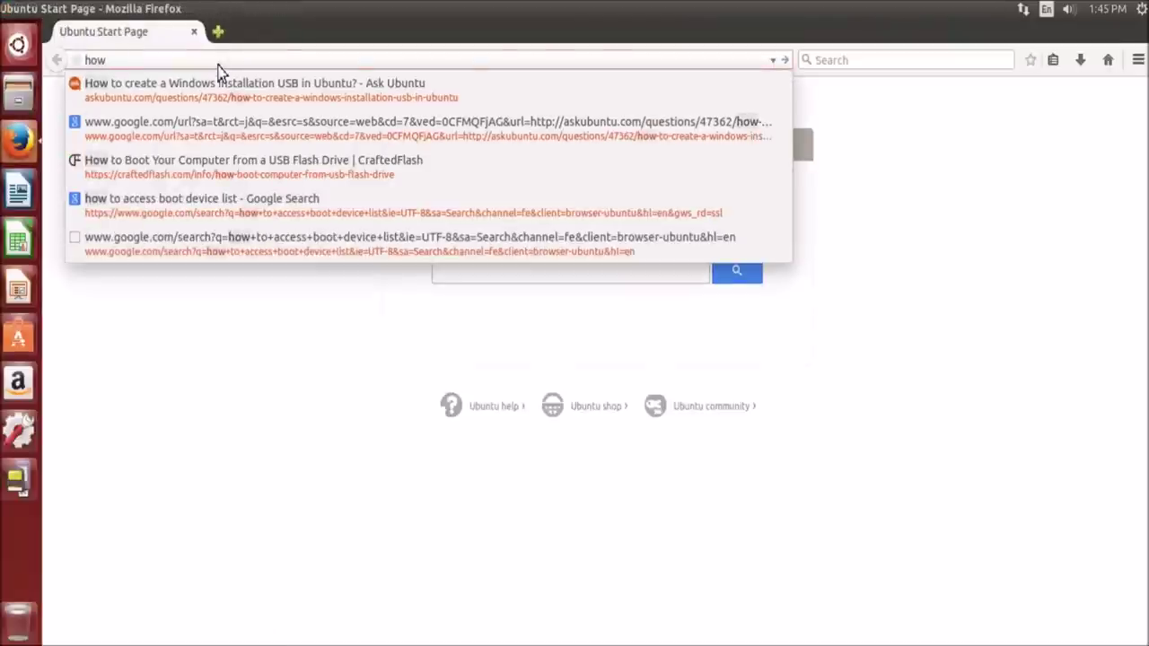
{"action": "key", "text": "Down"}
{"action": "key", "text": "Down"}
{"action": "key", "text": "Down"}
{"action": "key", "text": "Return"}
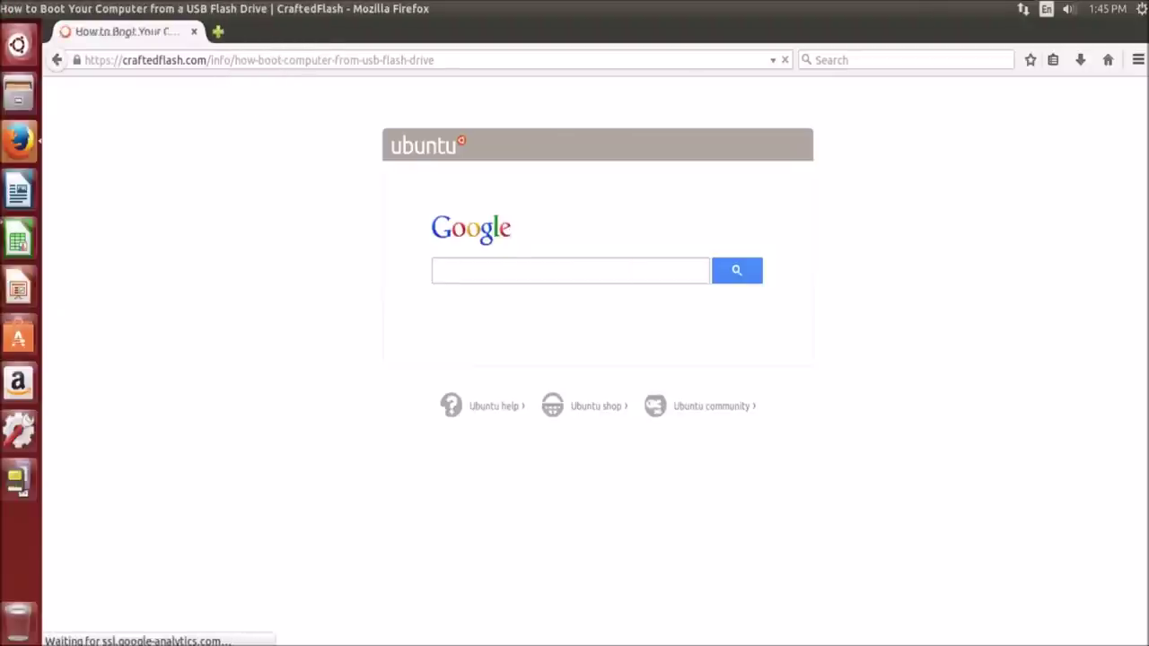
Step: Examine the boot menu keys per manufacturer in the USB Flash Drive Boot Reference List and the step-by-step boot guide
{"action": "scroll", "coordinate": [374, 378], "scroll_direction": "down", "scroll_amount": 2}
{"action": "scroll", "coordinate": [341, 359], "scroll_direction": "down", "scroll_amount": 5}
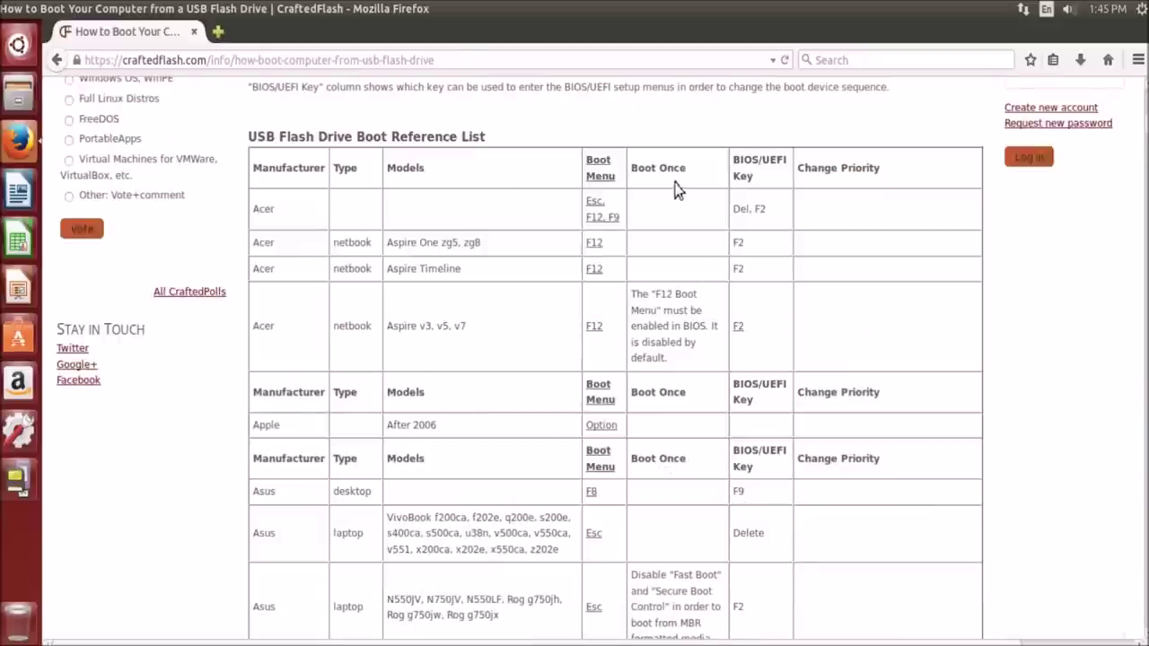
{"action": "scroll", "coordinate": [395, 236], "scroll_direction": "down", "scroll_amount": 2}
{"action": "scroll", "coordinate": [379, 236], "scroll_direction": "down", "scroll_amount": 2}
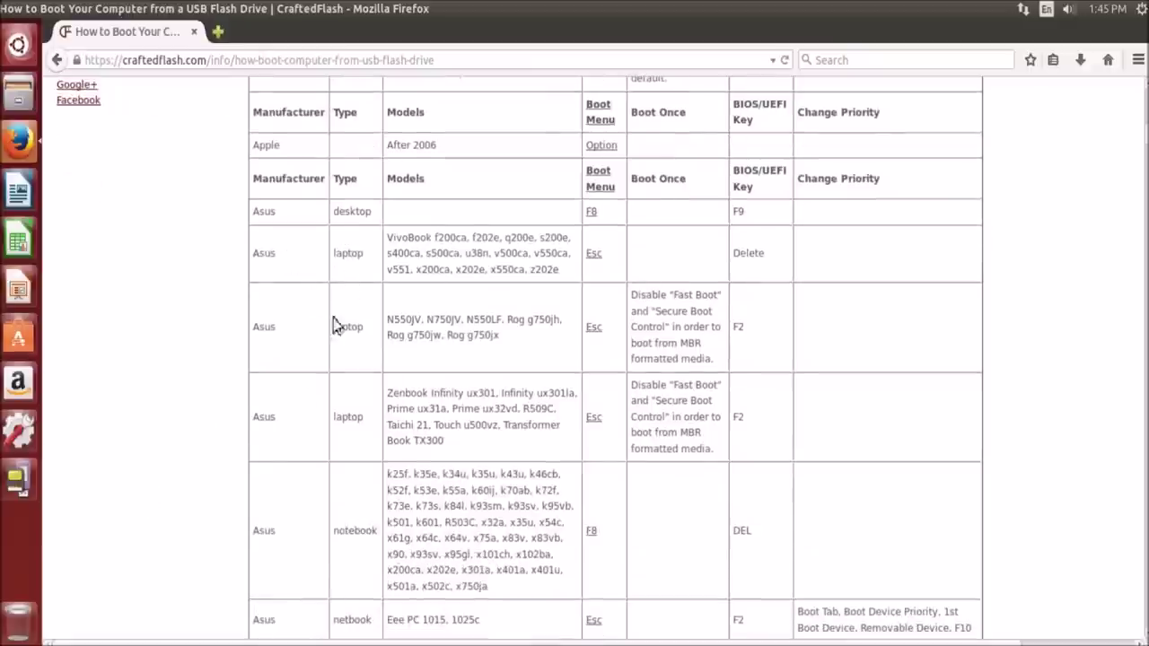
{"action": "left_click_drag", "start_coordinate": [597, 175], "coordinate": [609, 356]}
{"action": "left_click", "coordinate": [609, 361]}
{"action": "scroll", "coordinate": [609, 361], "scroll_direction": "down", "scroll_amount": 6}
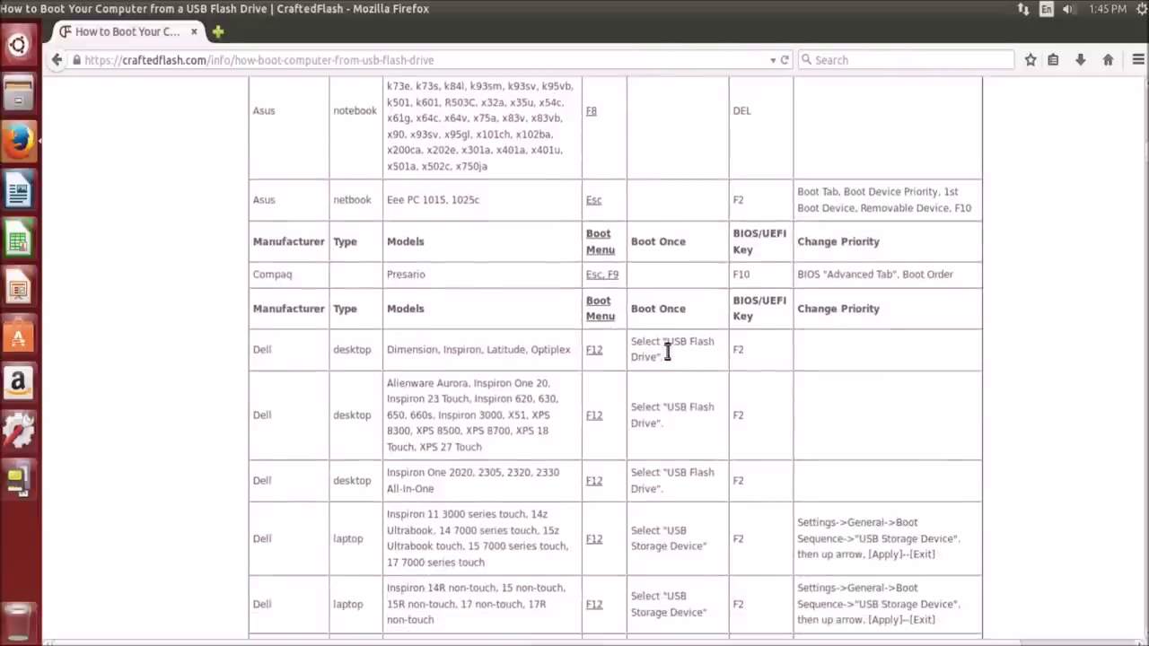
{"action": "scroll", "coordinate": [580, 359], "scroll_direction": "up", "scroll_amount": 10}
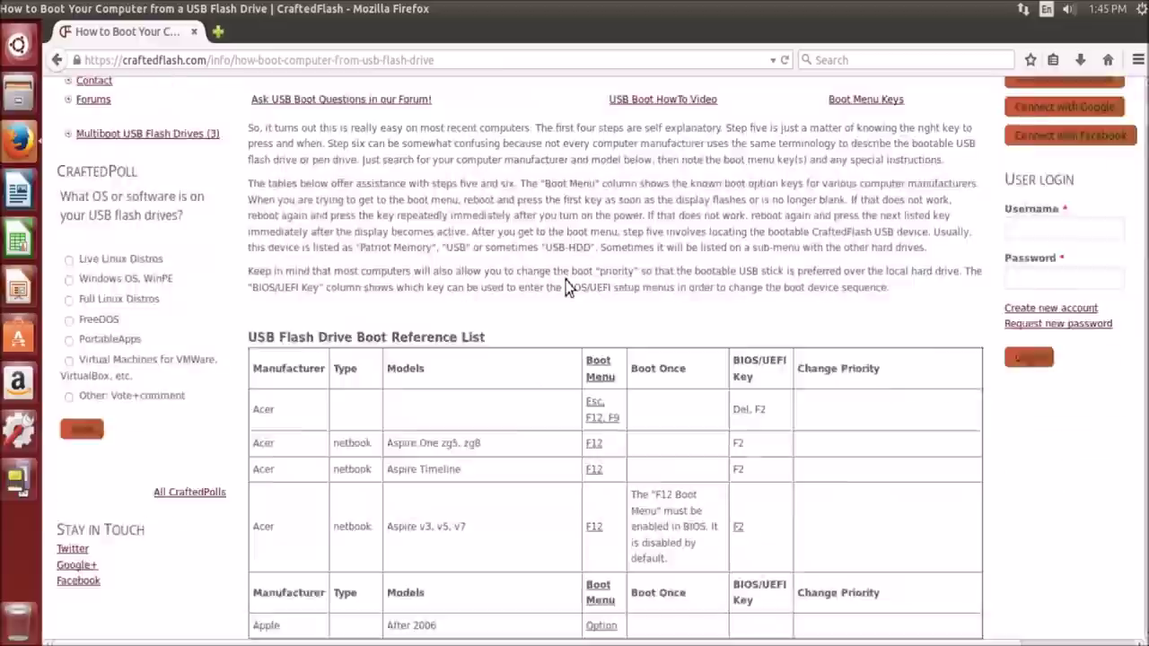
{"action": "scroll", "coordinate": [565, 287], "scroll_direction": "up", "scroll_amount": 5}
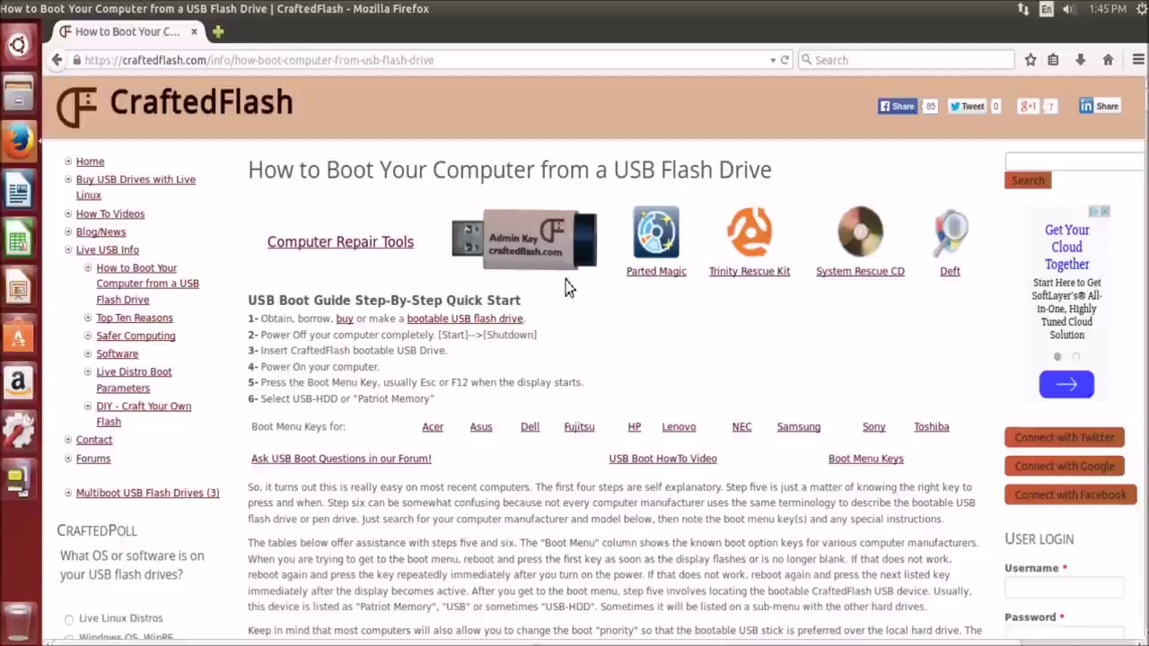
{"action": "scroll", "coordinate": [596, 265], "scroll_direction": "down", "scroll_amount": 6}
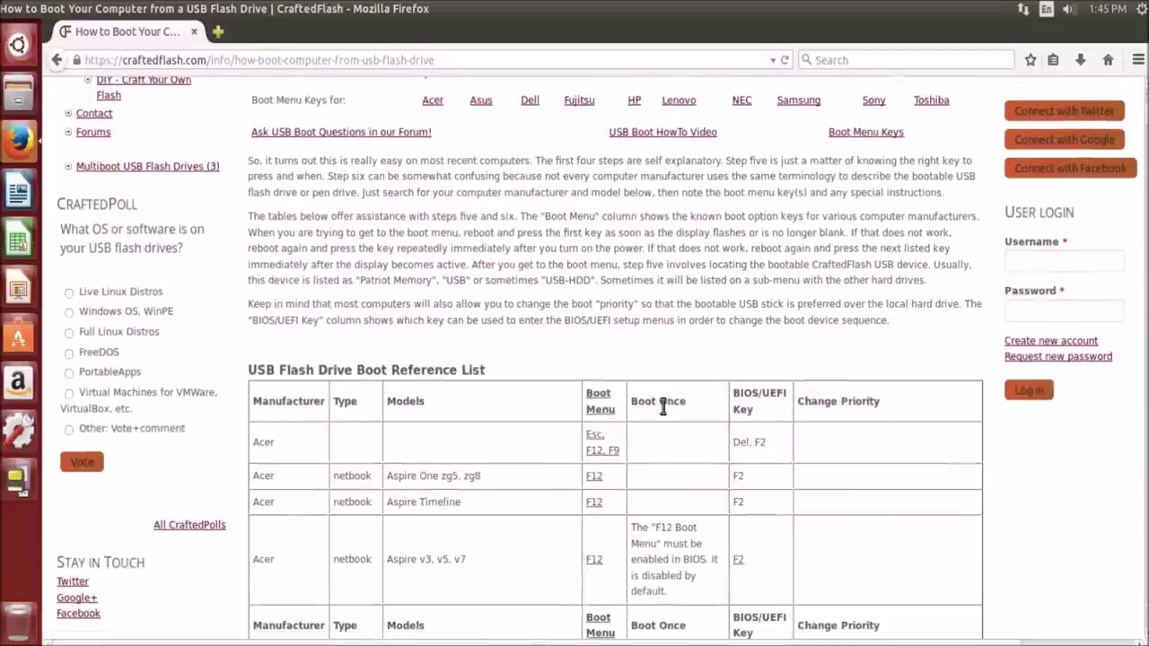
{"action": "double_click", "coordinate": [264, 442]}
{"action": "left_click", "coordinate": [302, 446]}
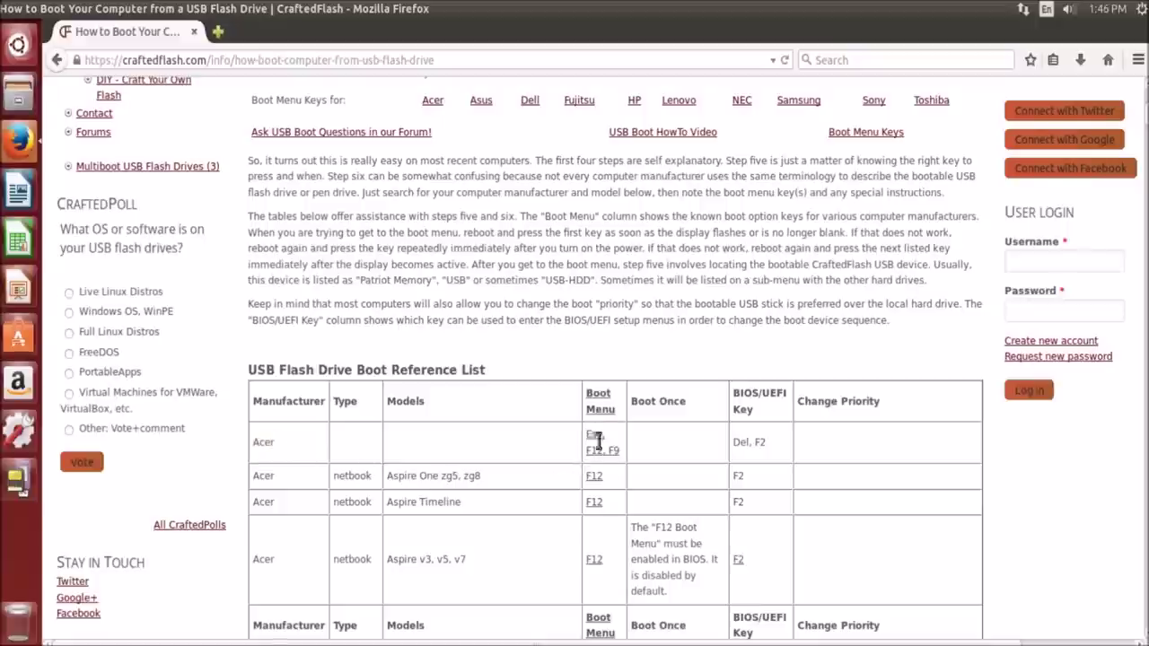
{"action": "scroll", "coordinate": [598, 442], "scroll_direction": "down", "scroll_amount": 5}
{"action": "scroll", "coordinate": [607, 477], "scroll_direction": "up", "scroll_amount": 3}
{"action": "scroll", "coordinate": [580, 433], "scroll_direction": "up", "scroll_amount": 6}
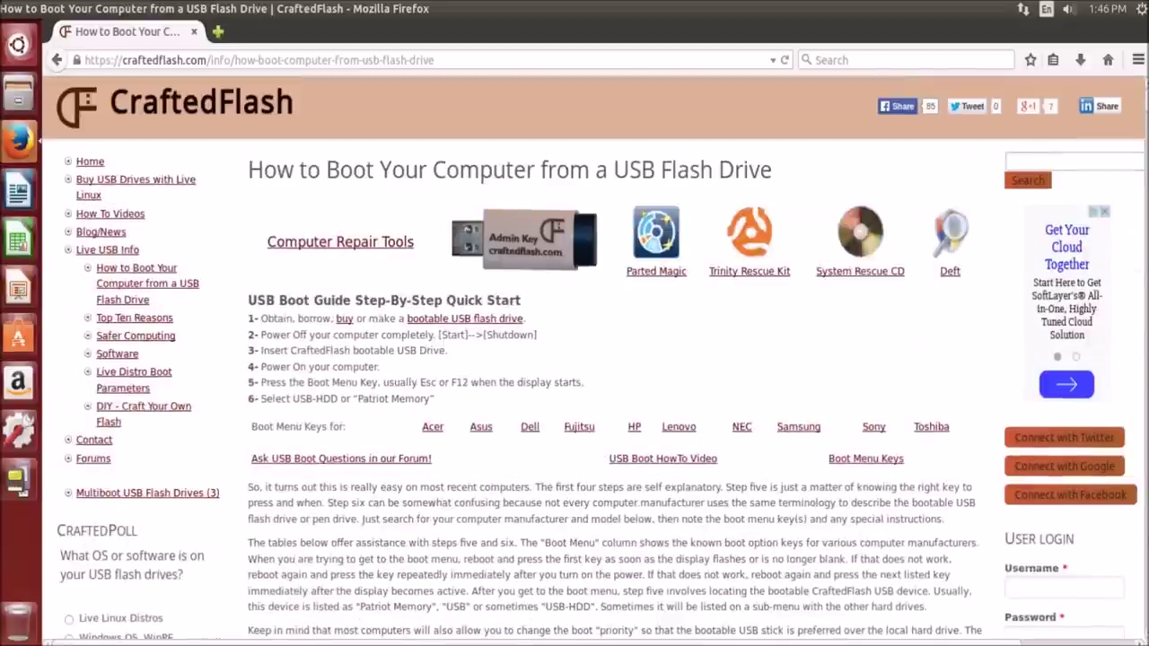
Step: Close Firefox and bring up the system's session options for shutting down the computer
{"action": "left_click", "coordinate": [10, 8]}
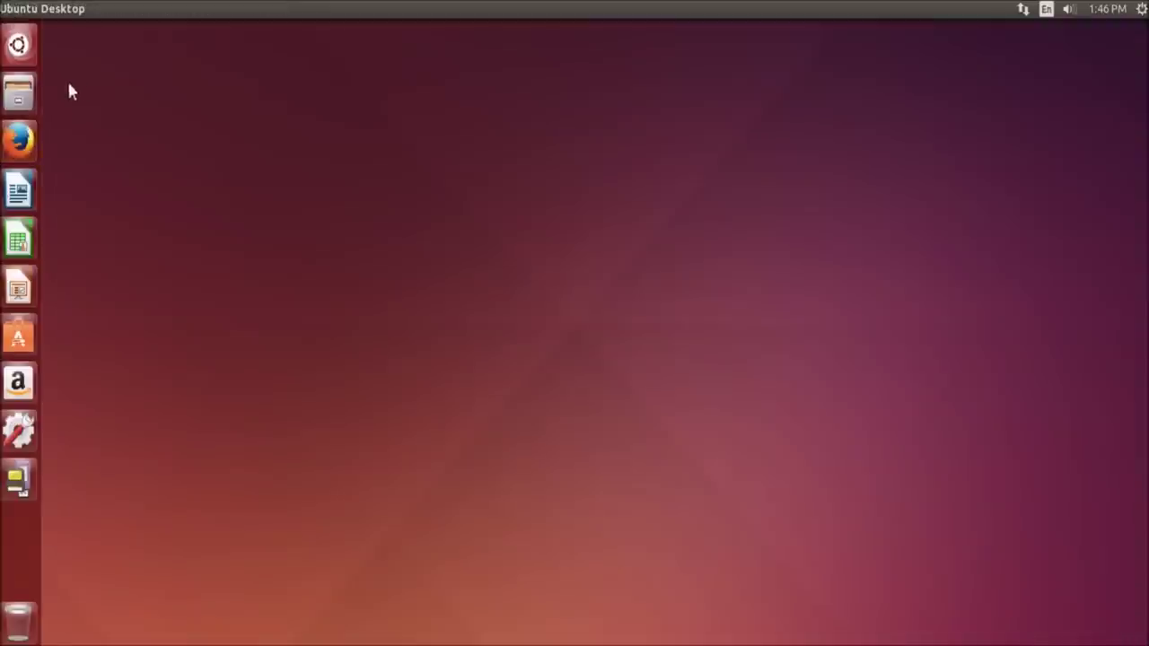
{"action": "left_click", "coordinate": [1141, 9]}
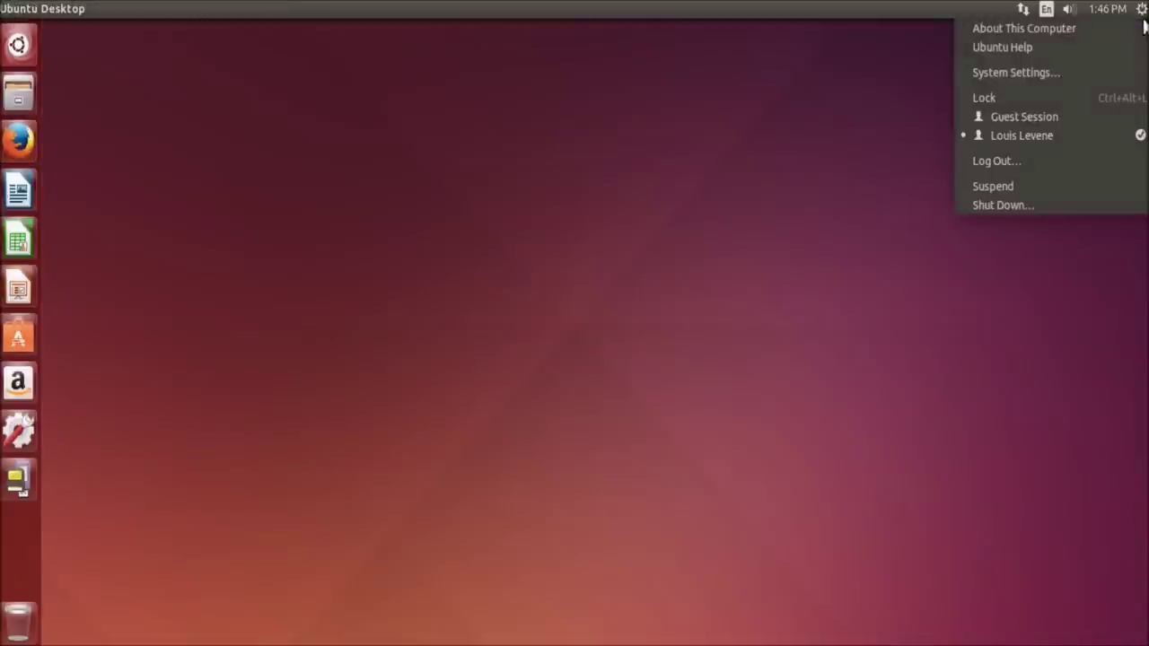
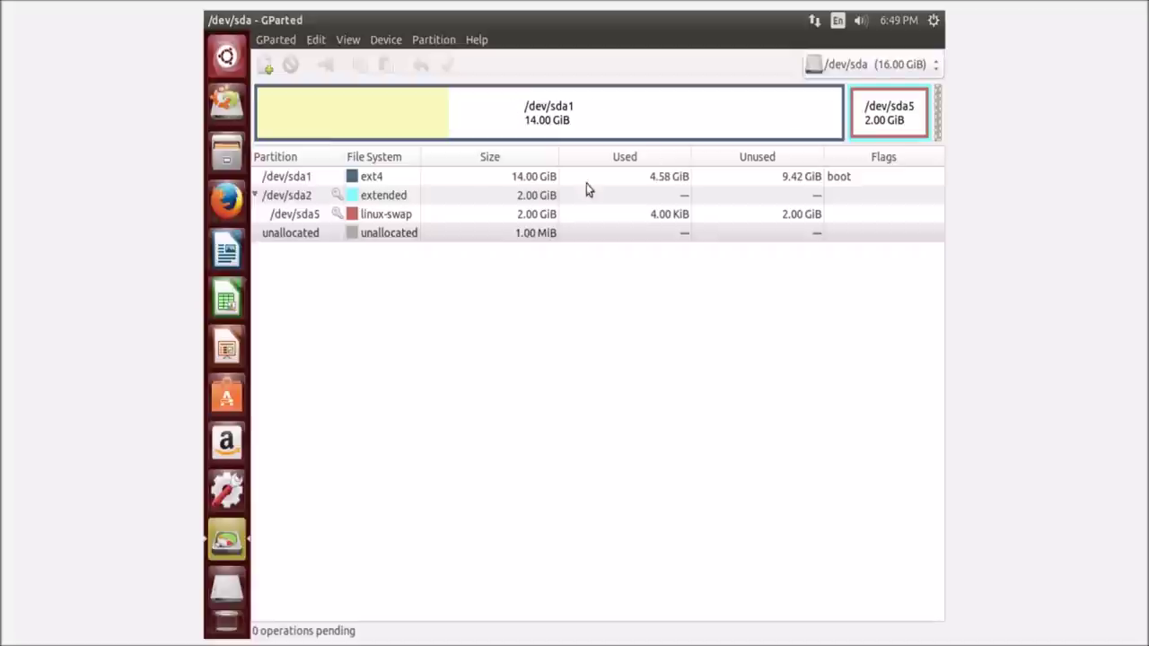
Step: Shrink the /dev/sda1 partition to about 5275 MiB, leaving about 9060 MiB of free space after it
{"action": "right_click", "coordinate": [566, 129]}
{"action": "left_click", "coordinate": [610, 177]}
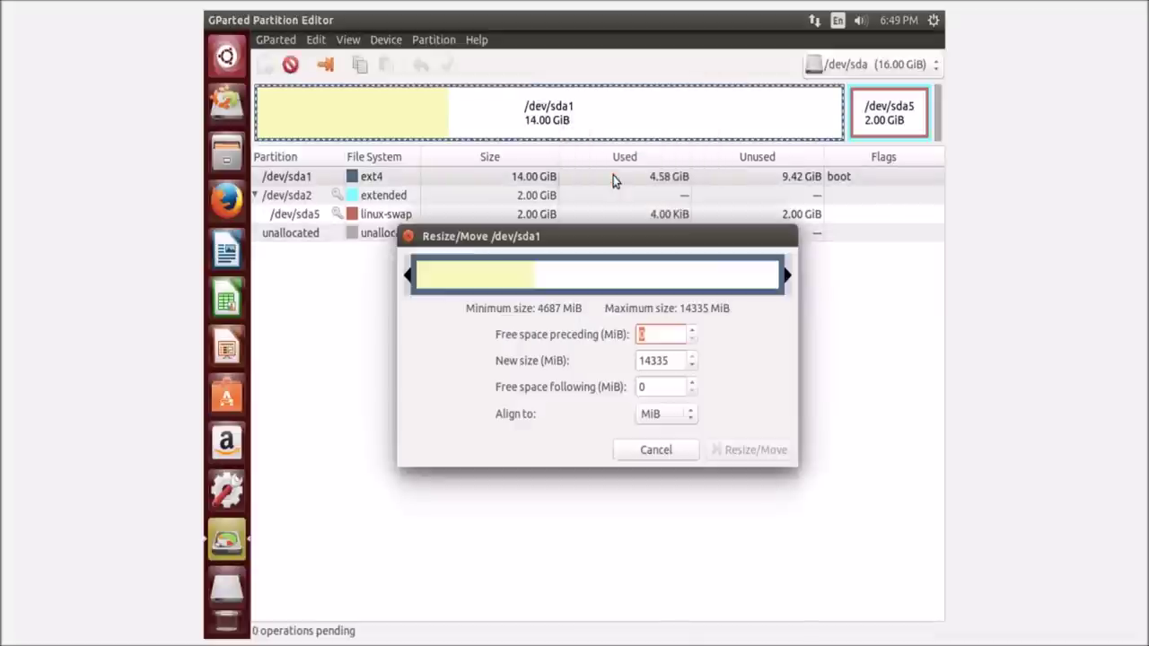
{"action": "left_click_drag", "start_coordinate": [787, 276], "coordinate": [557, 281]}
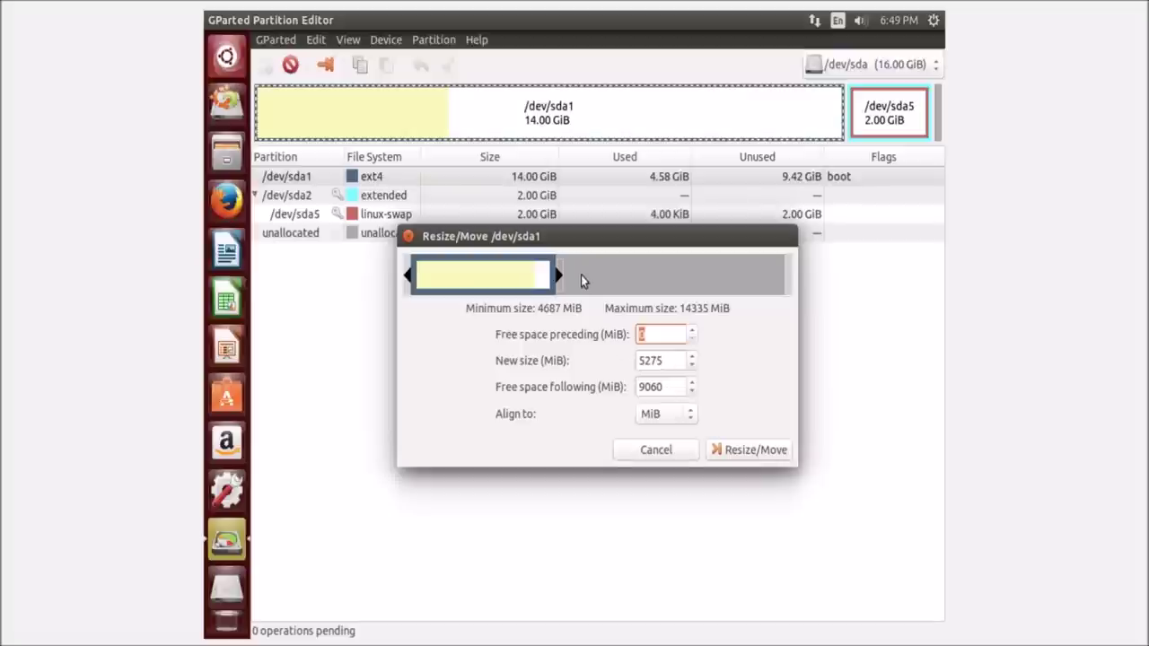
{"action": "left_click", "coordinate": [742, 453]}
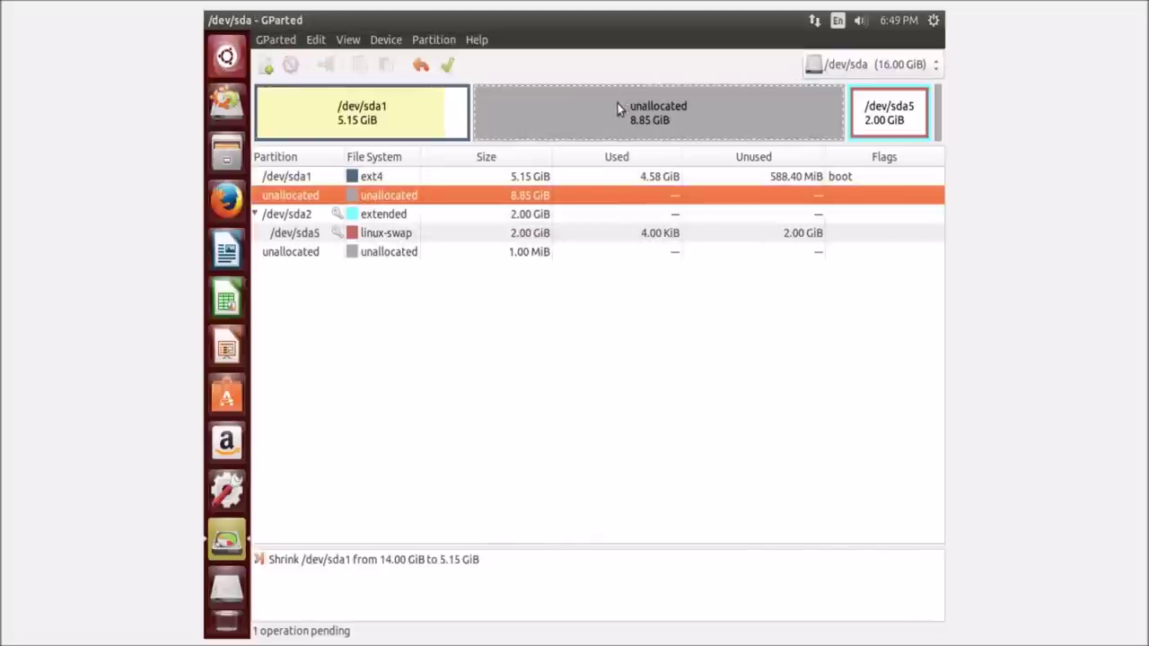
Step: Create a 9061 MiB primary partition with the ntfs file system in the unallocated space after /dev/sda1
{"action": "right_click", "coordinate": [607, 127]}
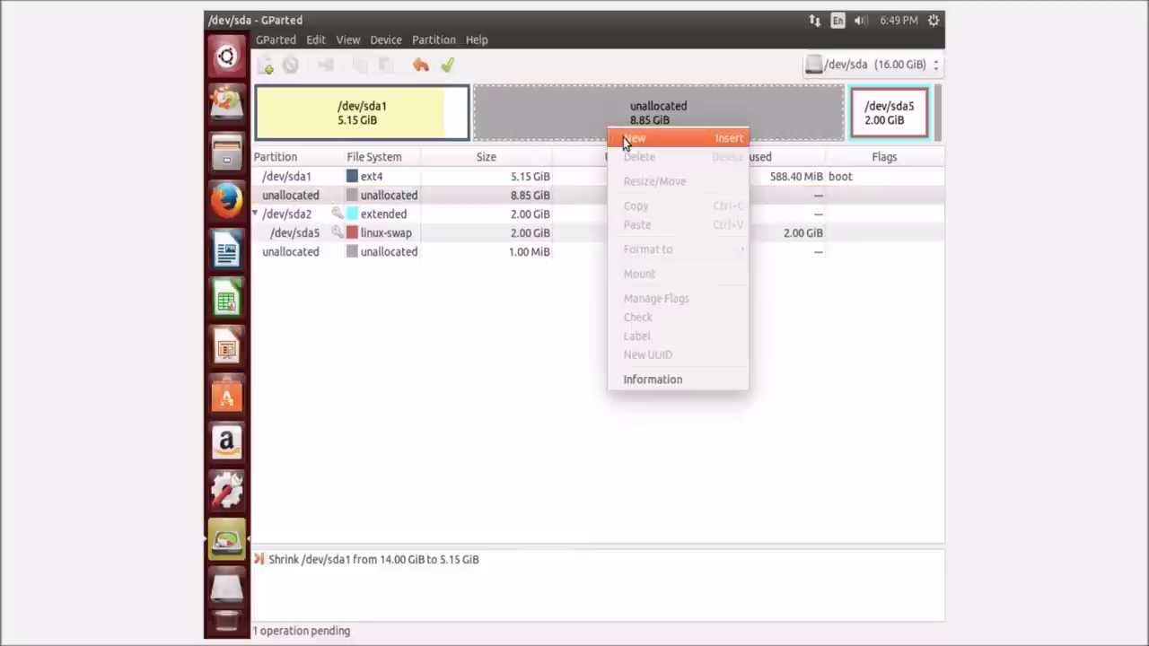
{"action": "left_click", "coordinate": [625, 140]}
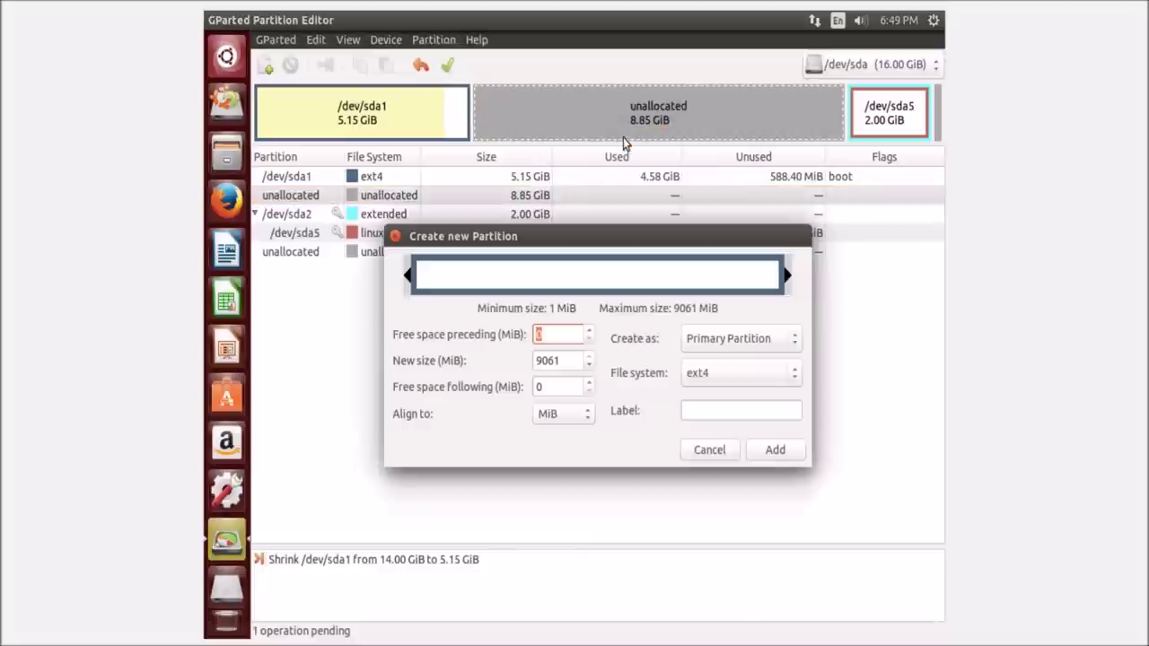
{"action": "left_click", "coordinate": [711, 375]}
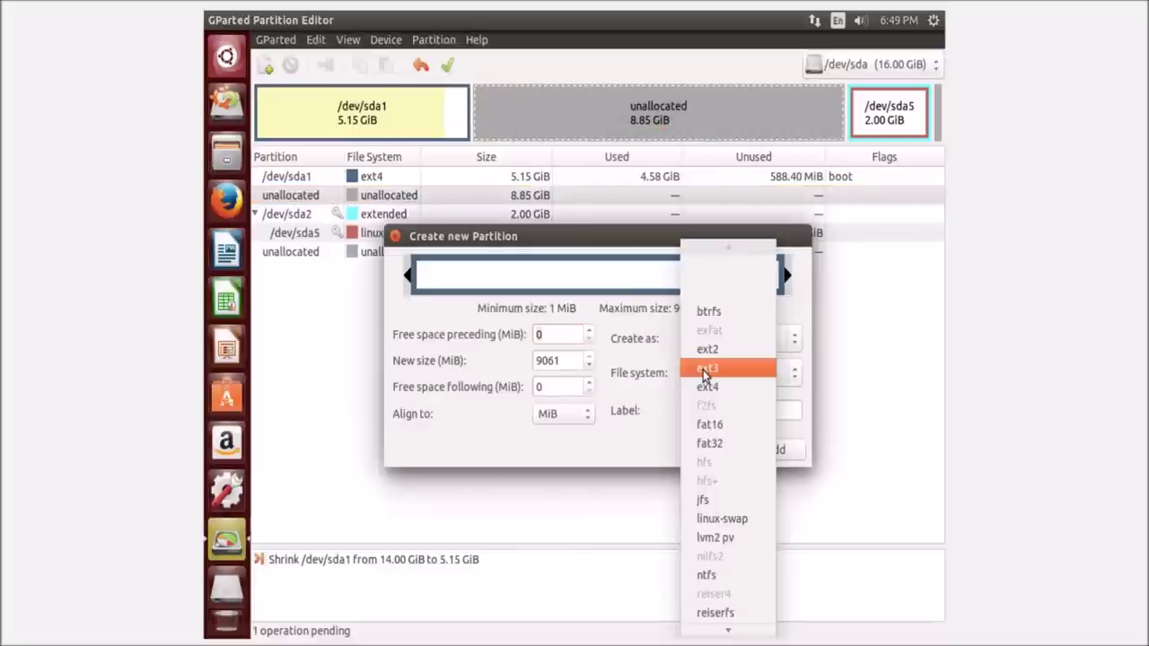
{"action": "left_click", "coordinate": [706, 572]}
{"action": "left_click", "coordinate": [775, 450]}
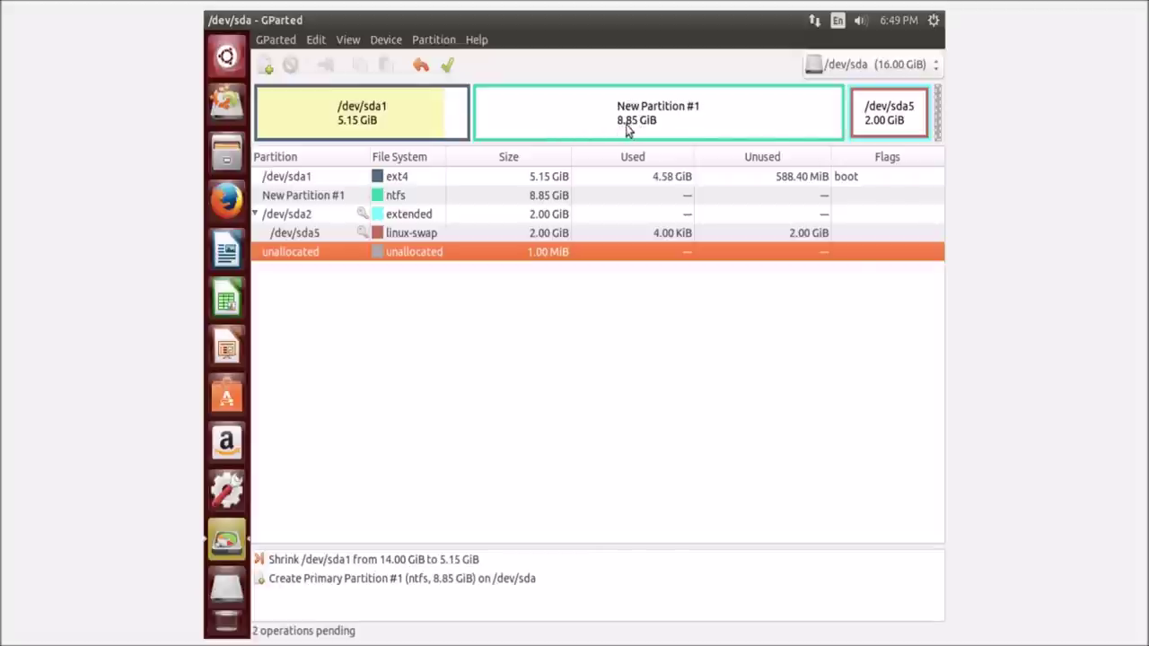
Step: Apply the pending shrink and create-partition operations to /dev/sda and close the completion dialog
{"action": "left_click", "coordinate": [450, 64]}
{"action": "left_click", "coordinate": [759, 398]}
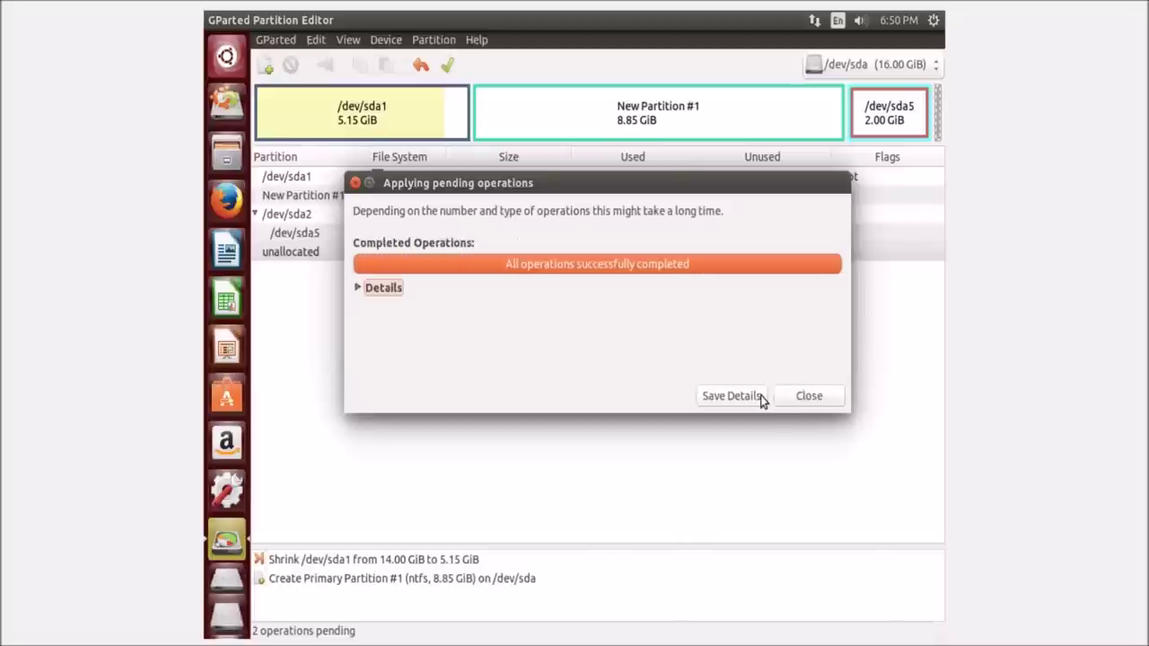
{"action": "left_click", "coordinate": [827, 407]}
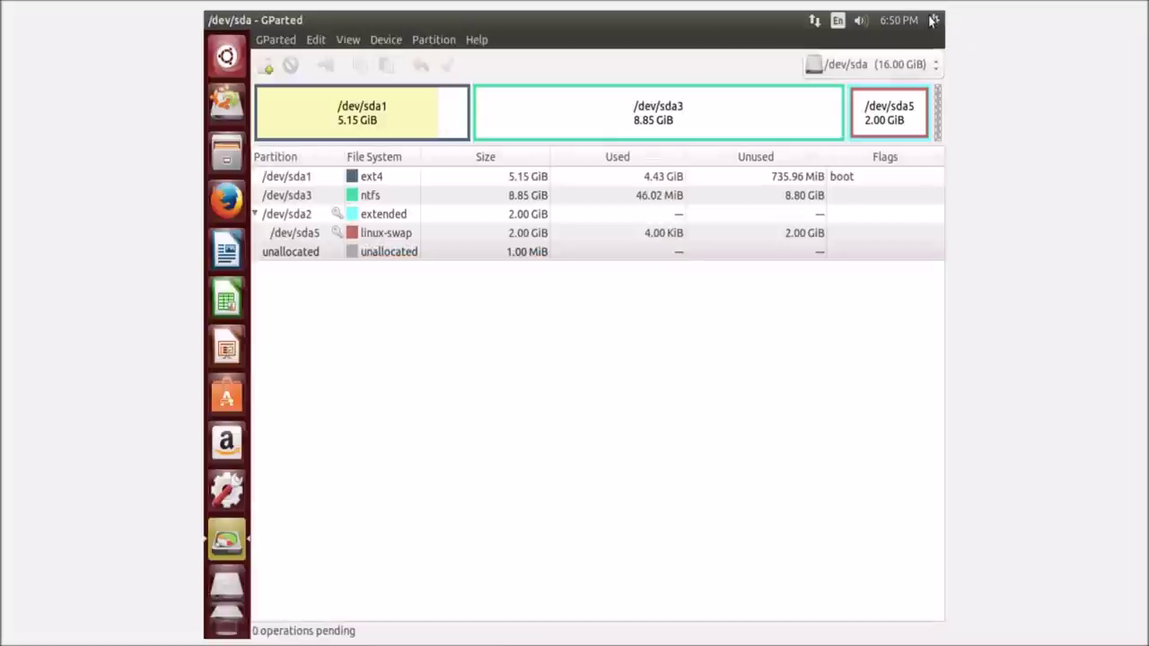
Step: Leave the live session through the system's shut-down options and boot to the regular Ubuntu desktop
{"action": "left_click", "coordinate": [934, 20]}
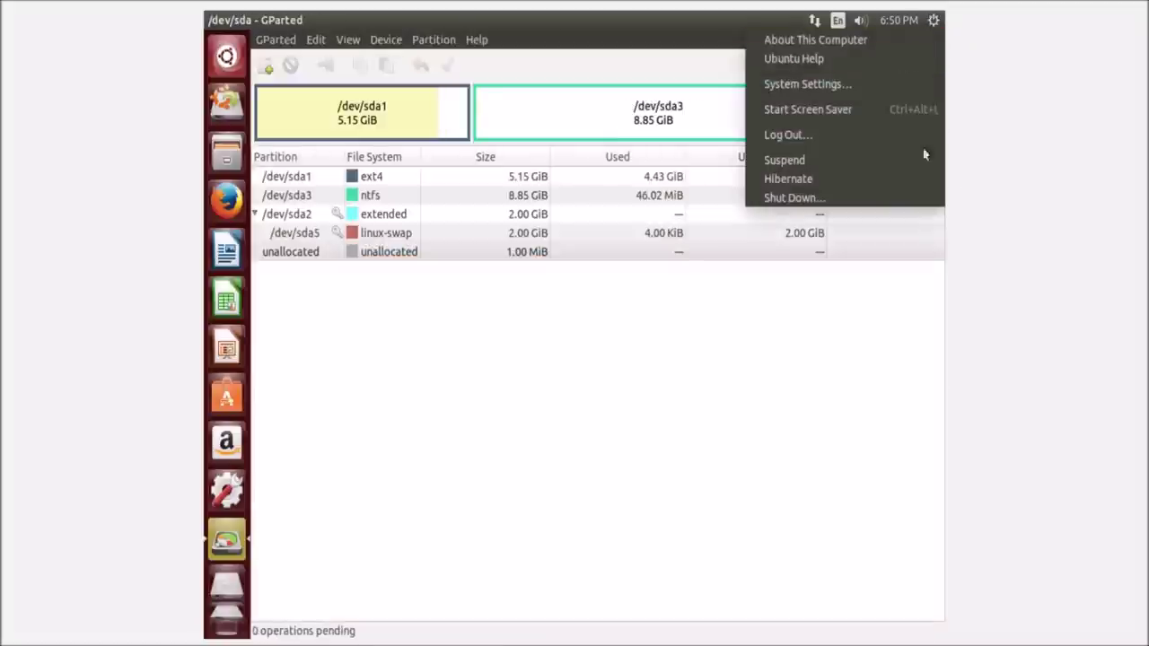
{"action": "key", "text": "Return"}
{"action": "key", "text": "Escape"}
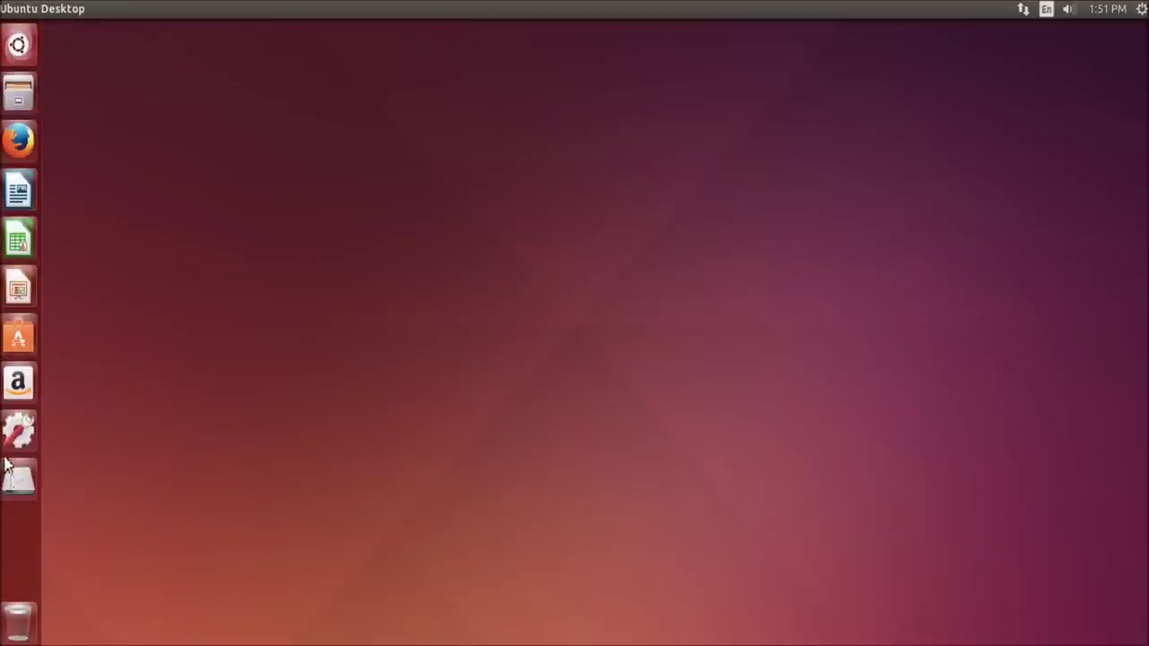
Step: Open the Downloads folder in the file manager to find the Windows and Ubuntu ISO images
{"action": "left_click", "coordinate": [22, 98]}
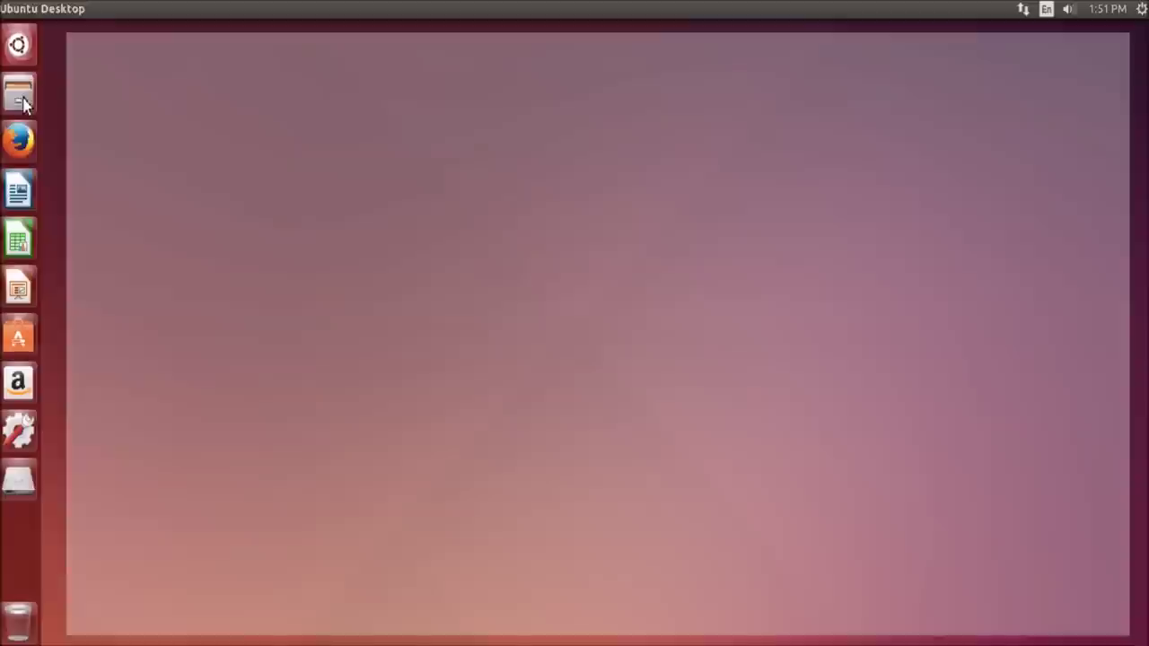
{"action": "left_click", "coordinate": [115, 173]}
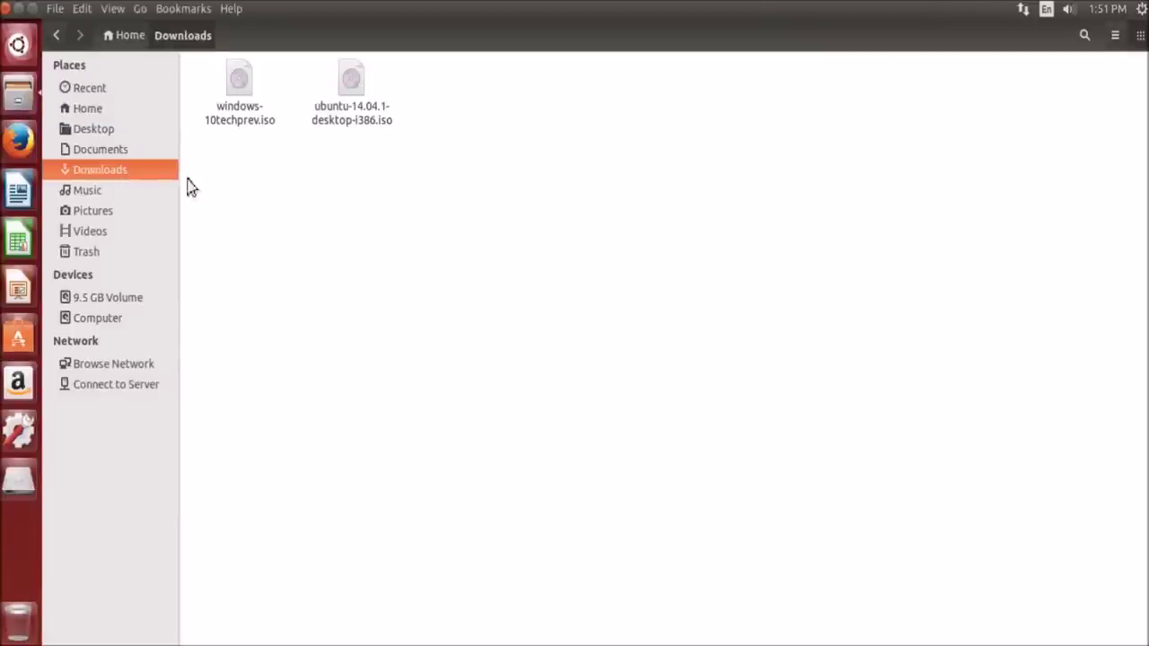
{"action": "left_click", "coordinate": [160, 231]}
{"action": "left_click", "coordinate": [133, 171]}
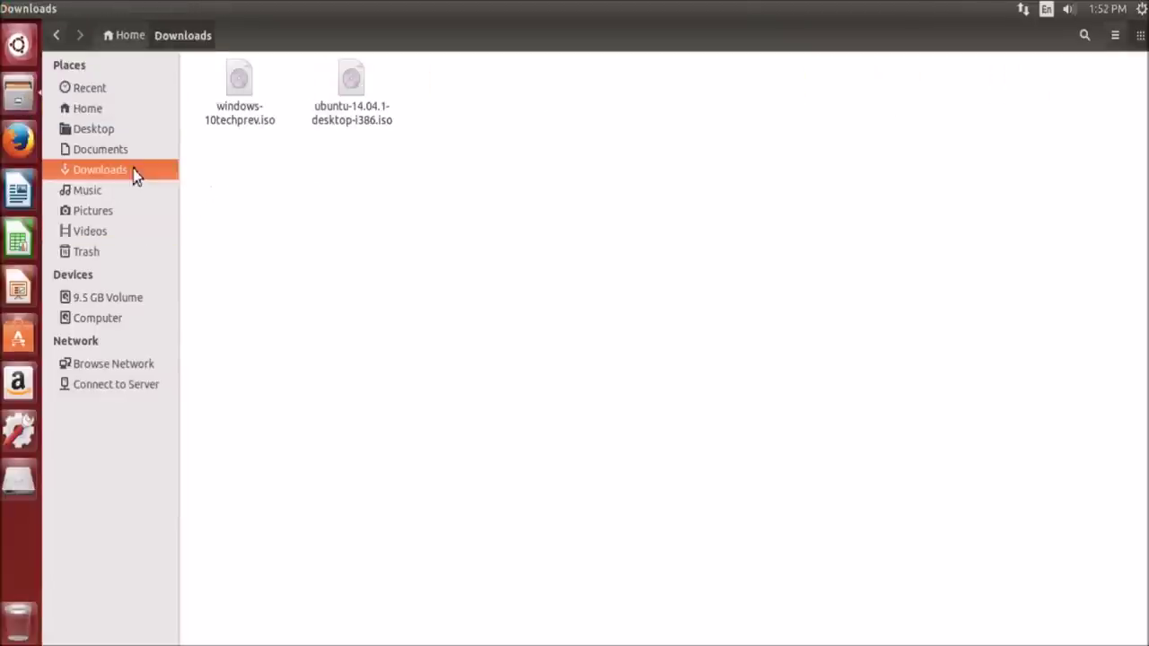
{"action": "left_click", "coordinate": [246, 128]}
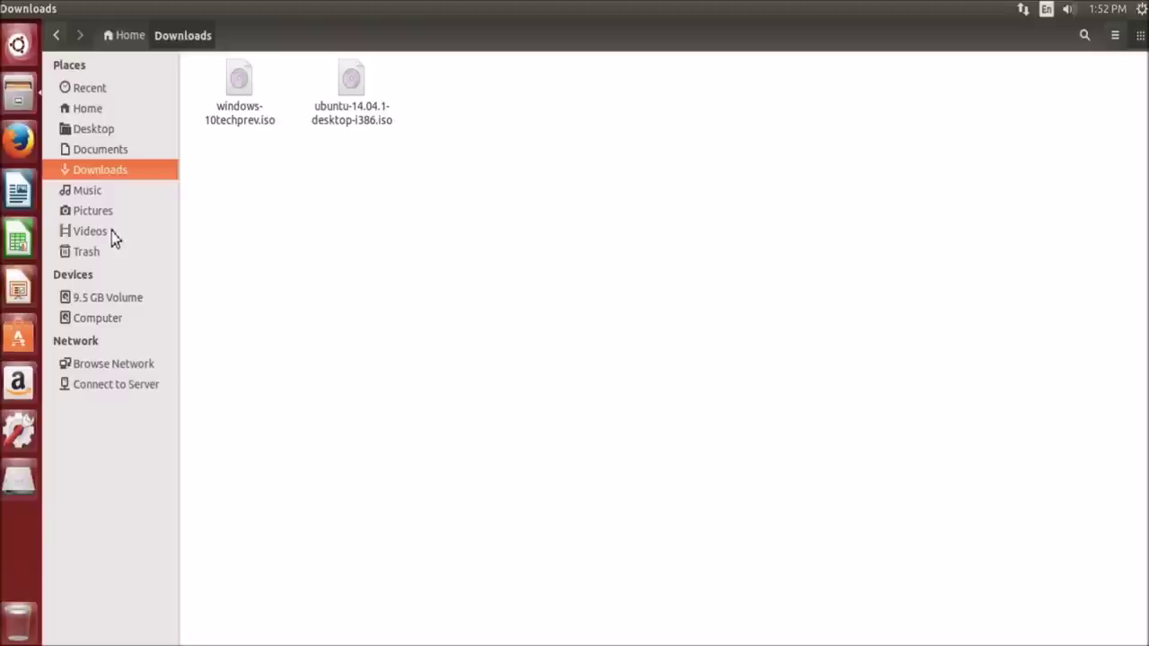
{"action": "right_click", "coordinate": [229, 100]}
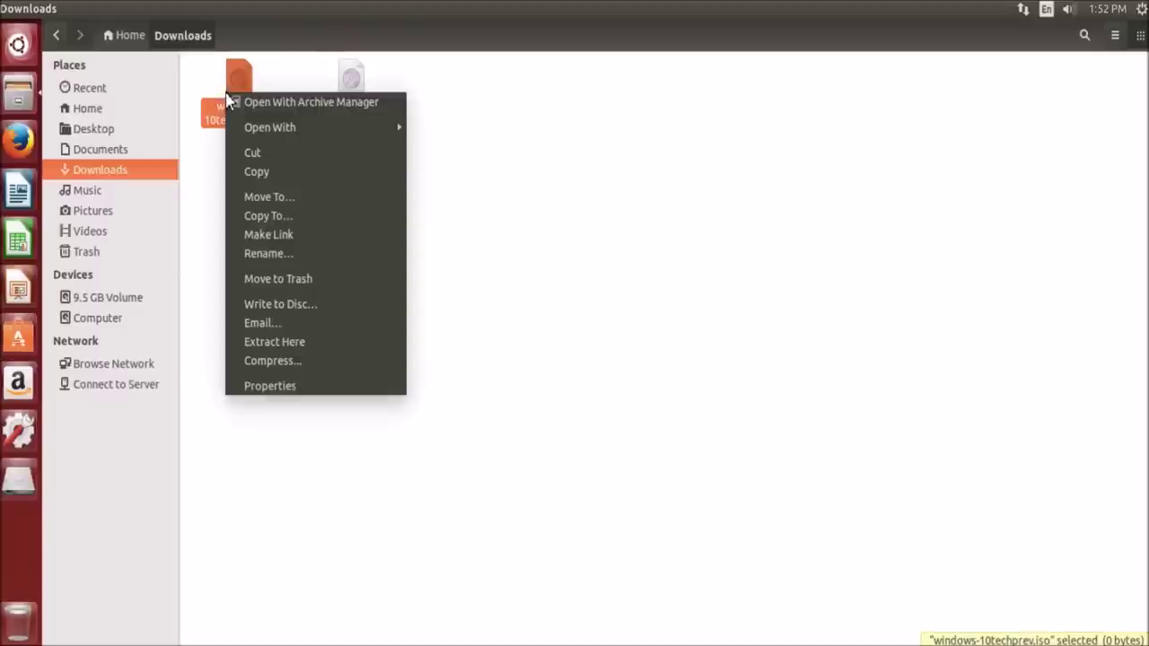
{"action": "left_click", "coordinate": [248, 305]}
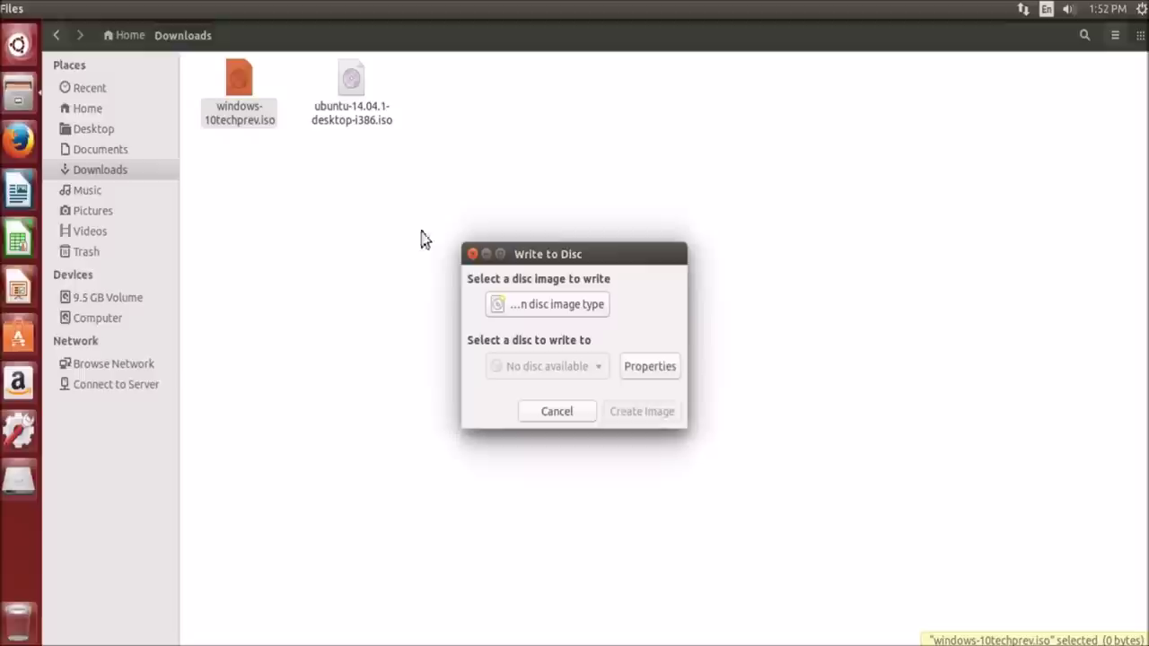
{"action": "left_click", "coordinate": [582, 414]}
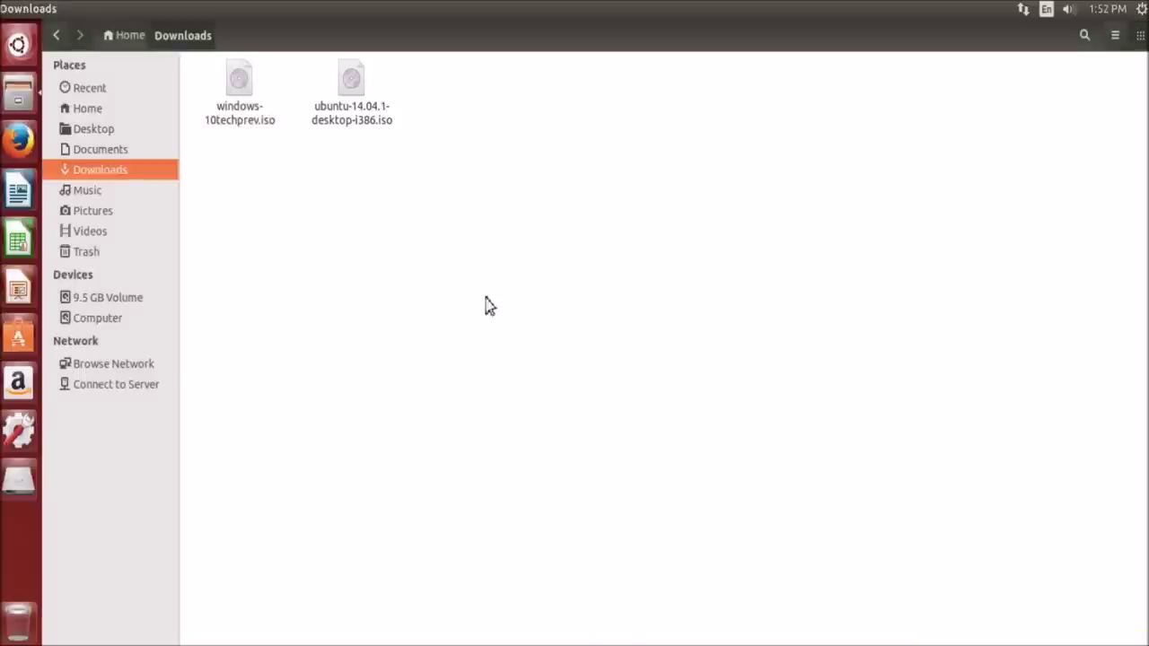
Step: Open Firefox, and look up installed applications in the Dash by searching for "sys"
{"action": "left_click", "coordinate": [18, 140]}
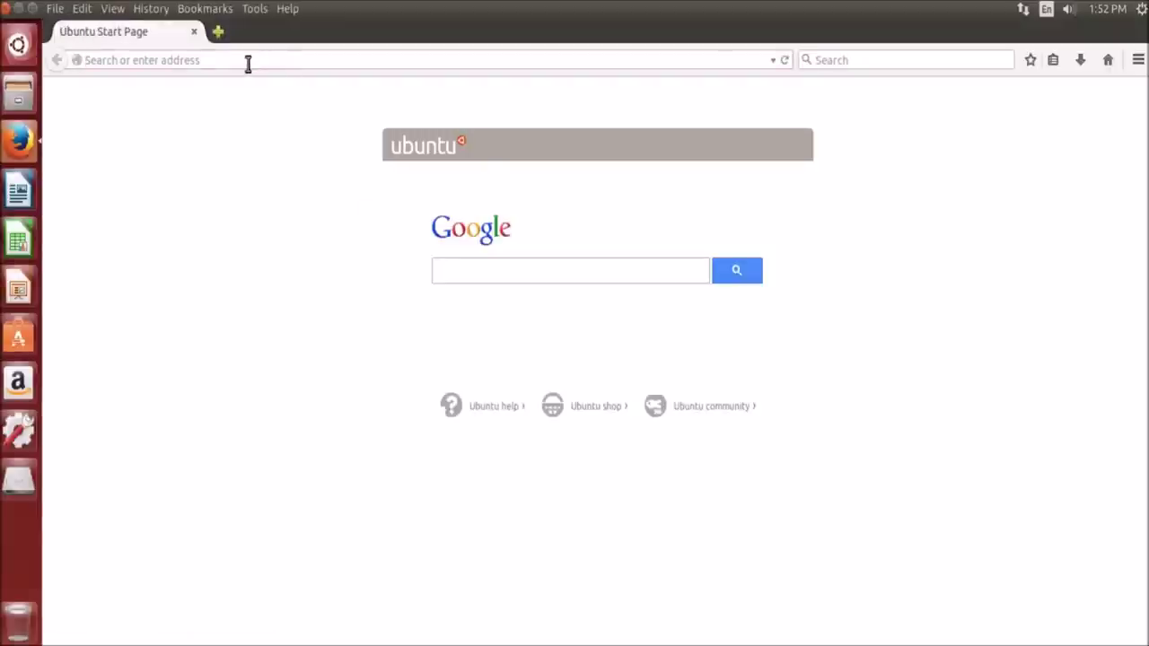
{"action": "left_click", "coordinate": [20, 45]}
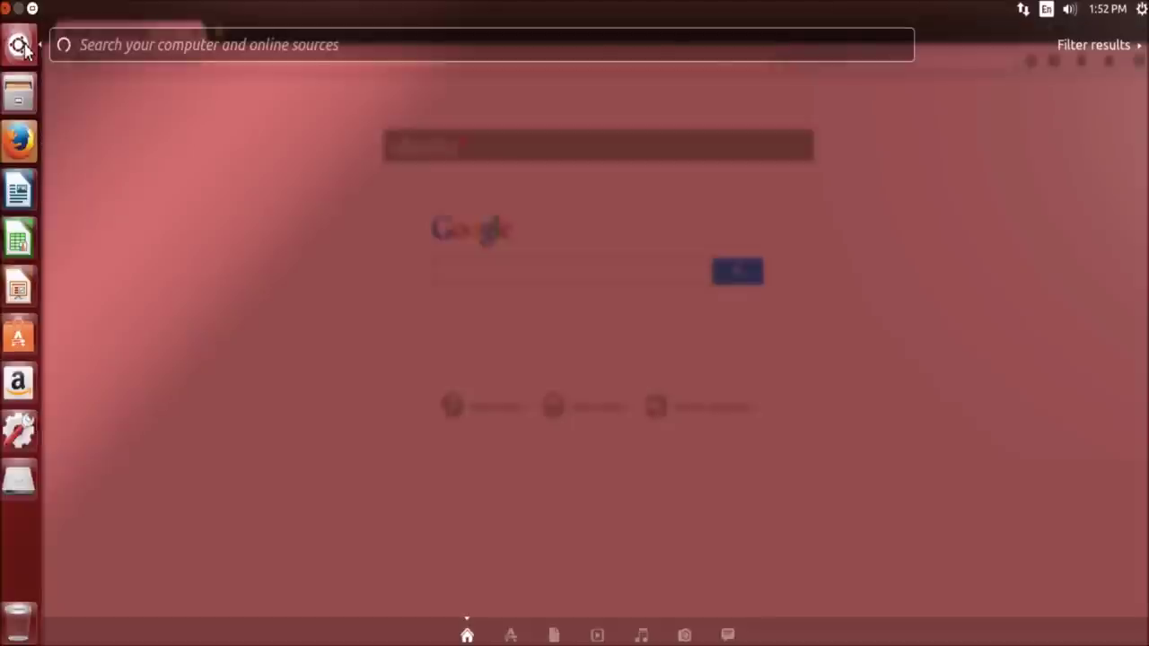
{"action": "type", "text": "sys"}
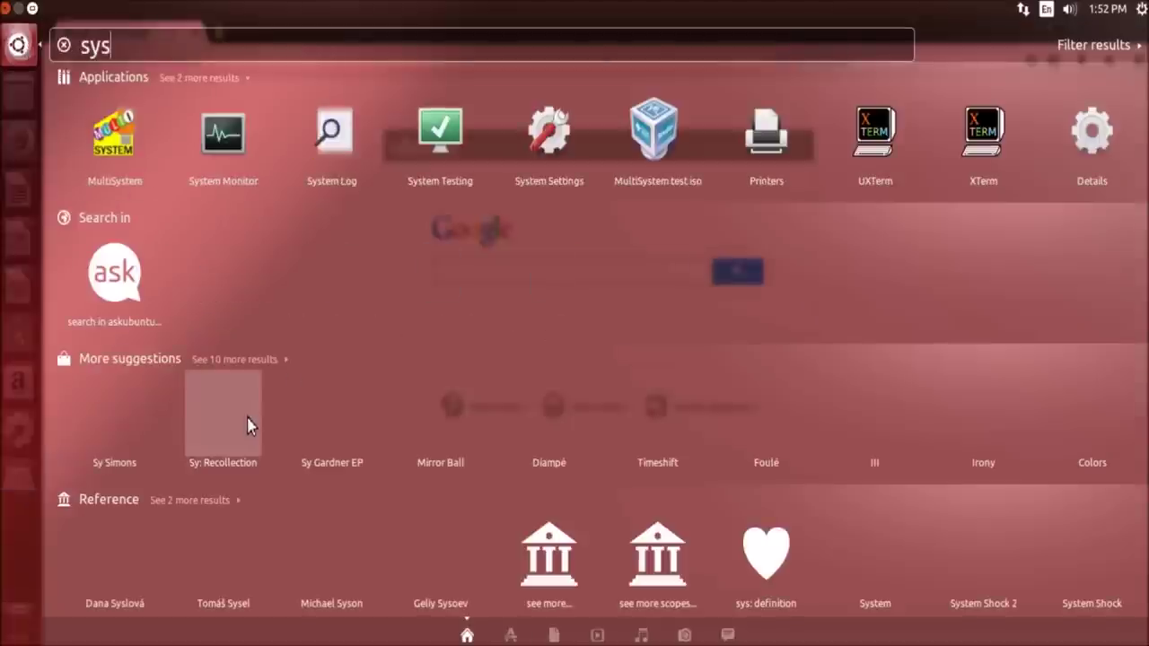
{"action": "key", "text": "Escape"}
{"action": "key", "text": "Escape"}
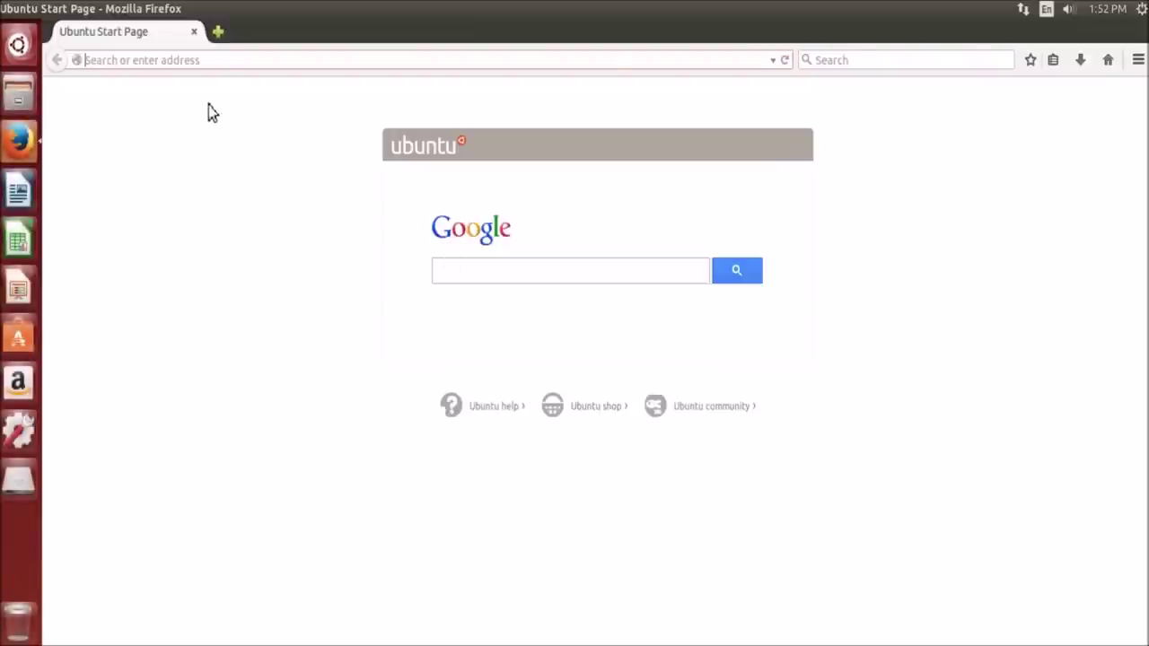
Step: Reopen the pendrivelinux.com MultiSystem multiboot USB page from today's browsing history and hide the history list
{"action": "key", "text": "ctrl+h"}
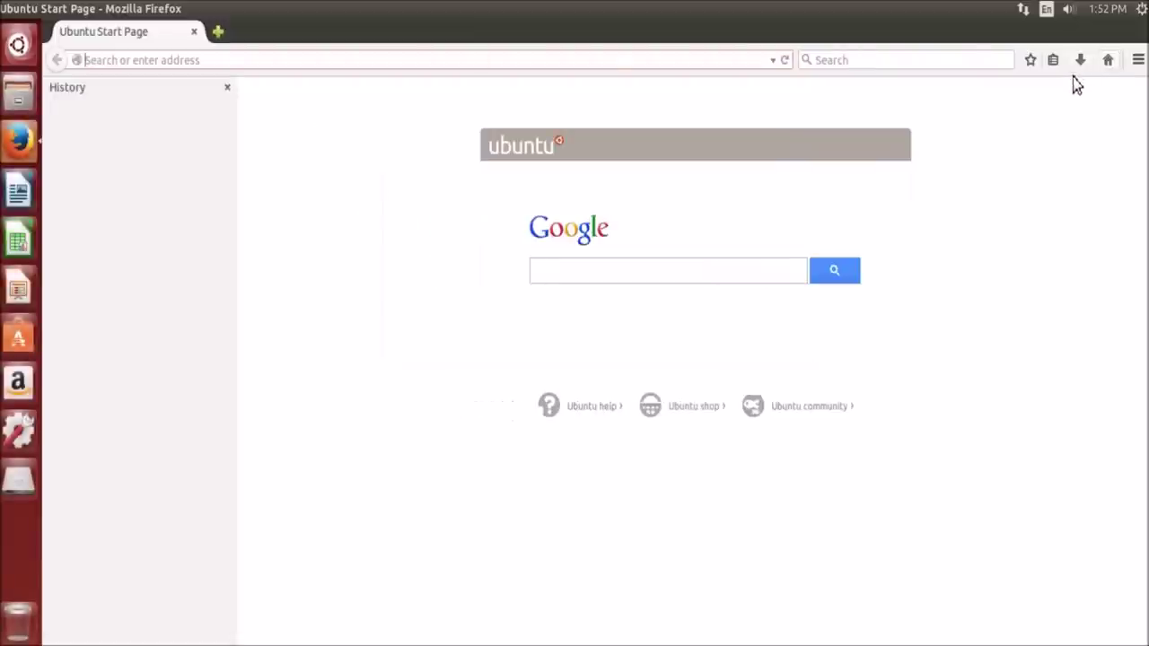
{"action": "left_click", "coordinate": [48, 134]}
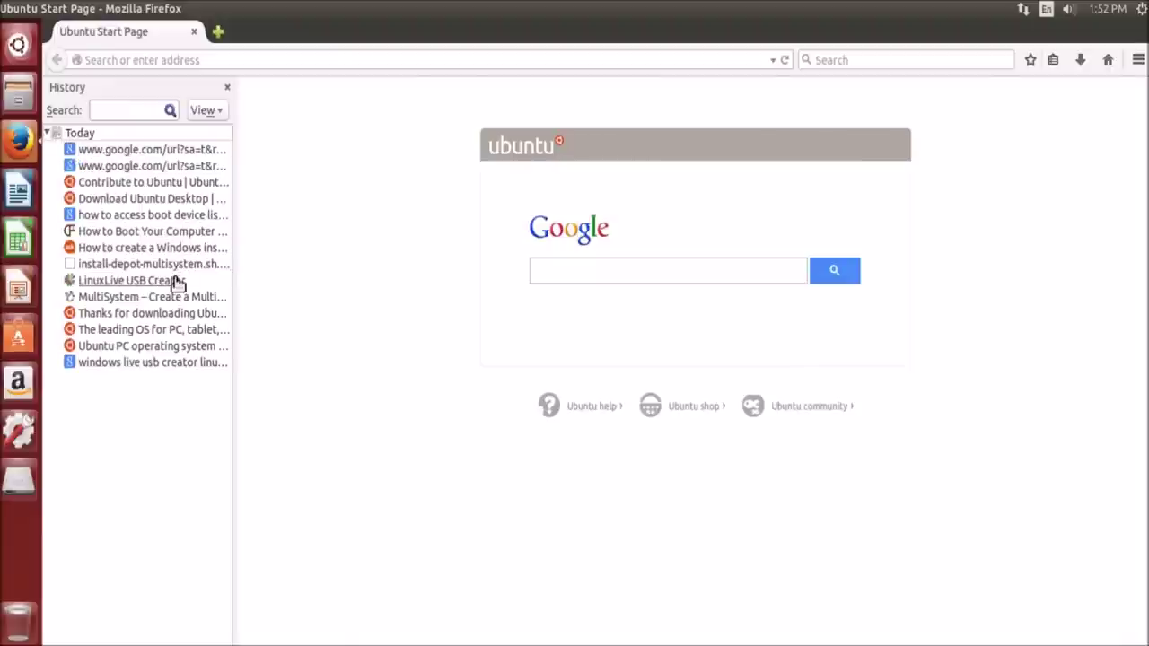
{"action": "left_click", "coordinate": [176, 304]}
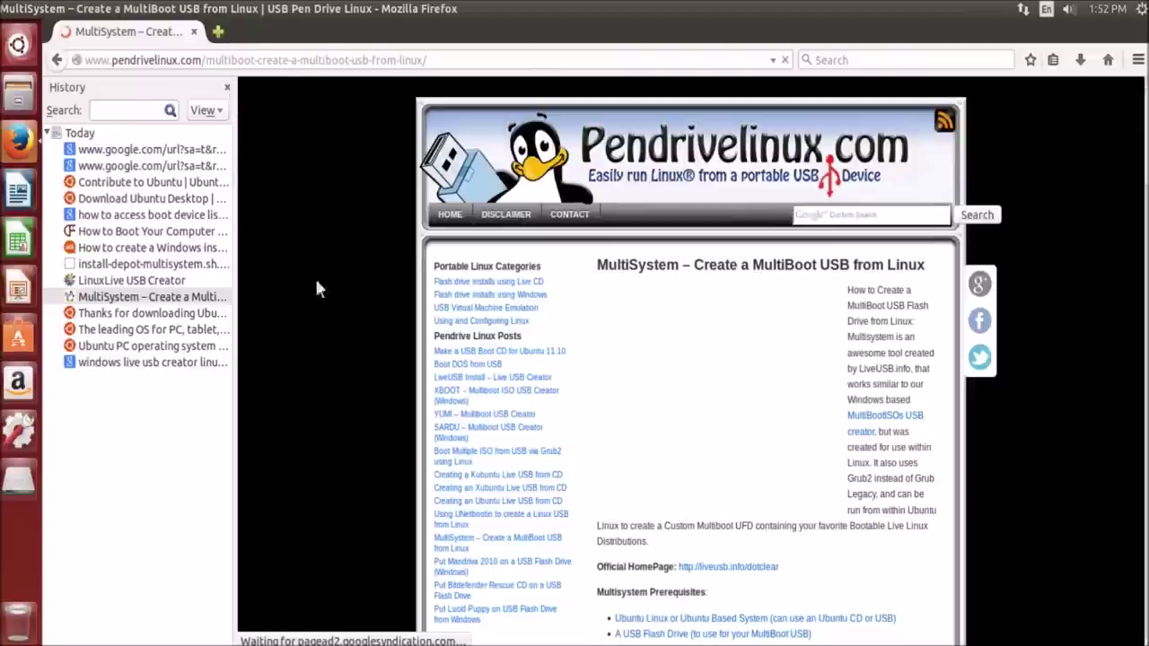
{"action": "key", "text": "ctrl+h"}
Step: Download install-depot-multisystem.sh.tar.bz2 from the MultiSystem page and open it with Archive Manager
{"action": "scroll", "coordinate": [799, 626], "scroll_direction": "down", "scroll_amount": 6}
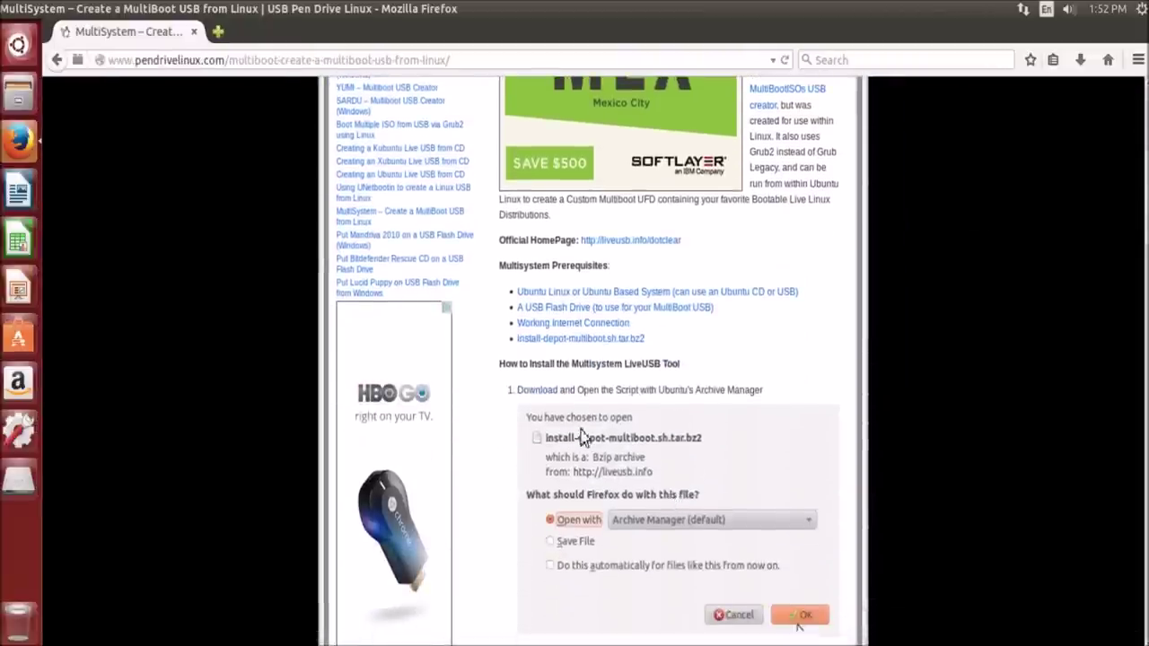
{"action": "left_click", "coordinate": [543, 392]}
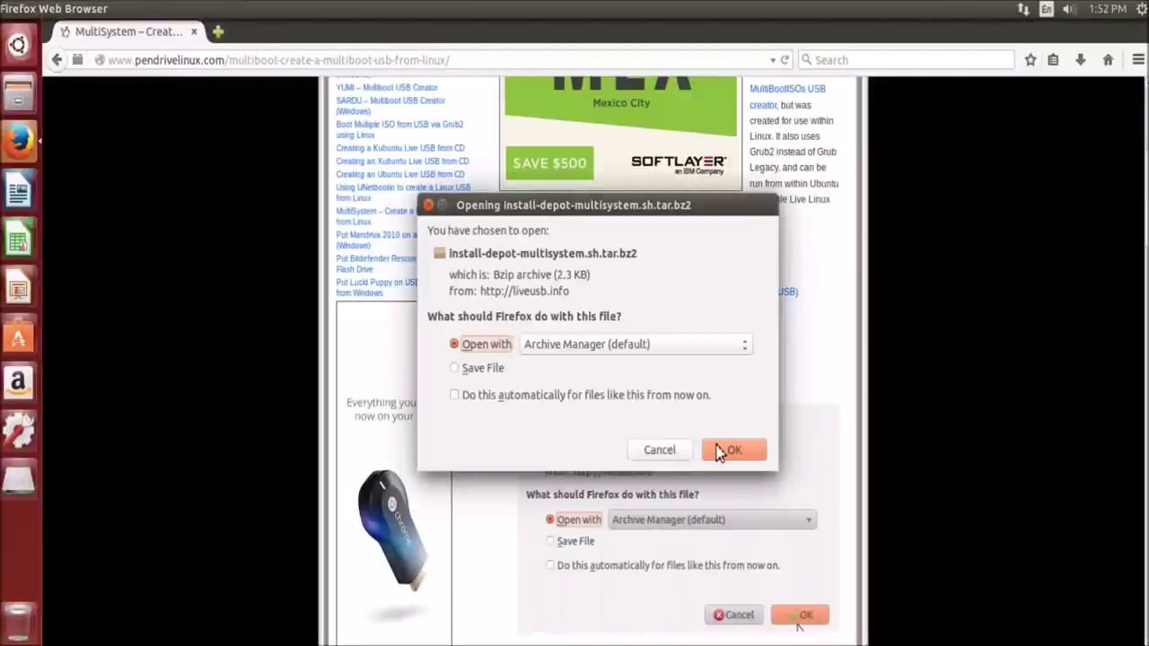
{"action": "left_click", "coordinate": [723, 450]}
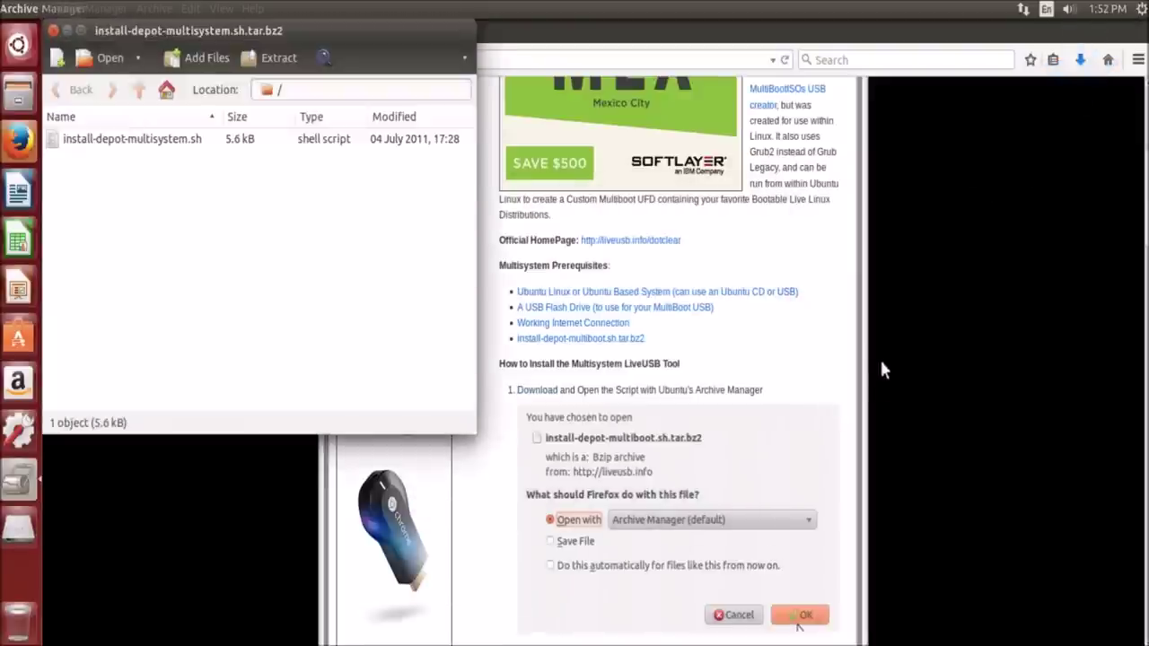
Step: Extract install-depot-multisystem.sh from the archive to the Desktop and quit Archive Manager
{"action": "left_click", "coordinate": [251, 149]}
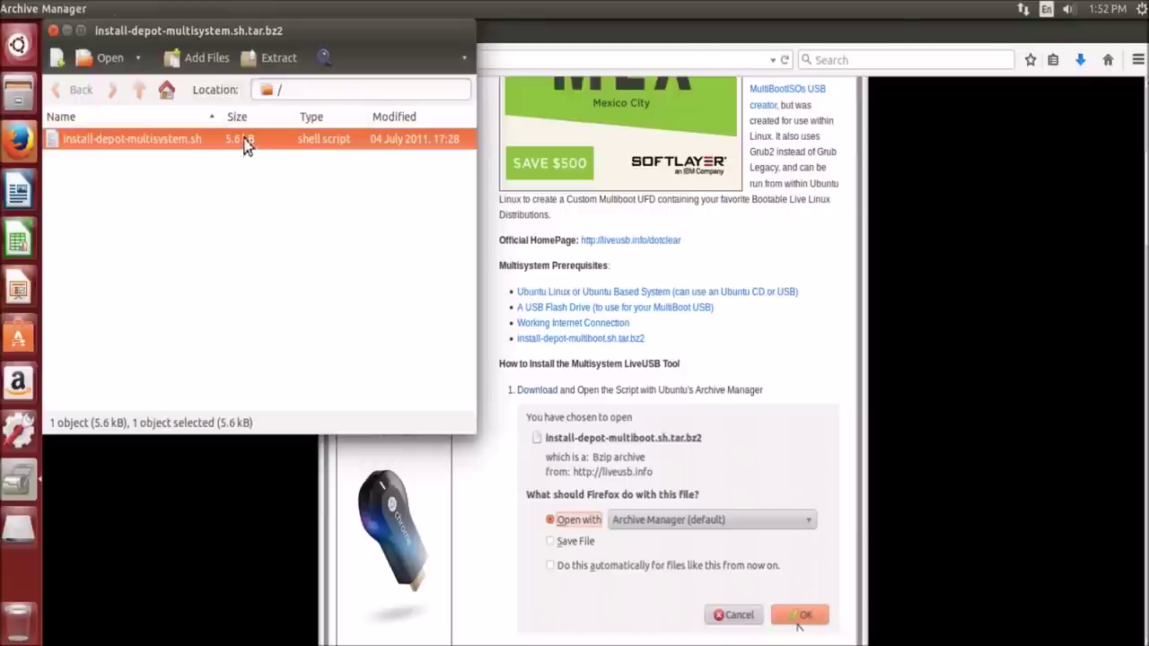
{"action": "left_click", "coordinate": [275, 57]}
{"action": "left_click", "coordinate": [116, 171]}
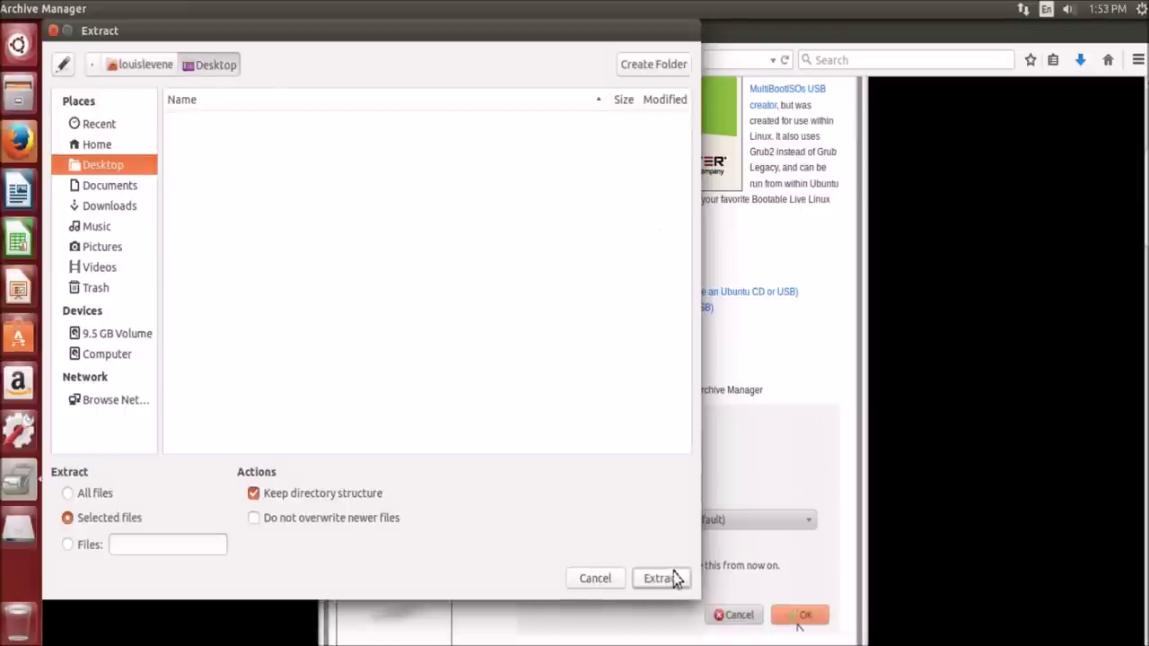
{"action": "left_click", "coordinate": [639, 578]}
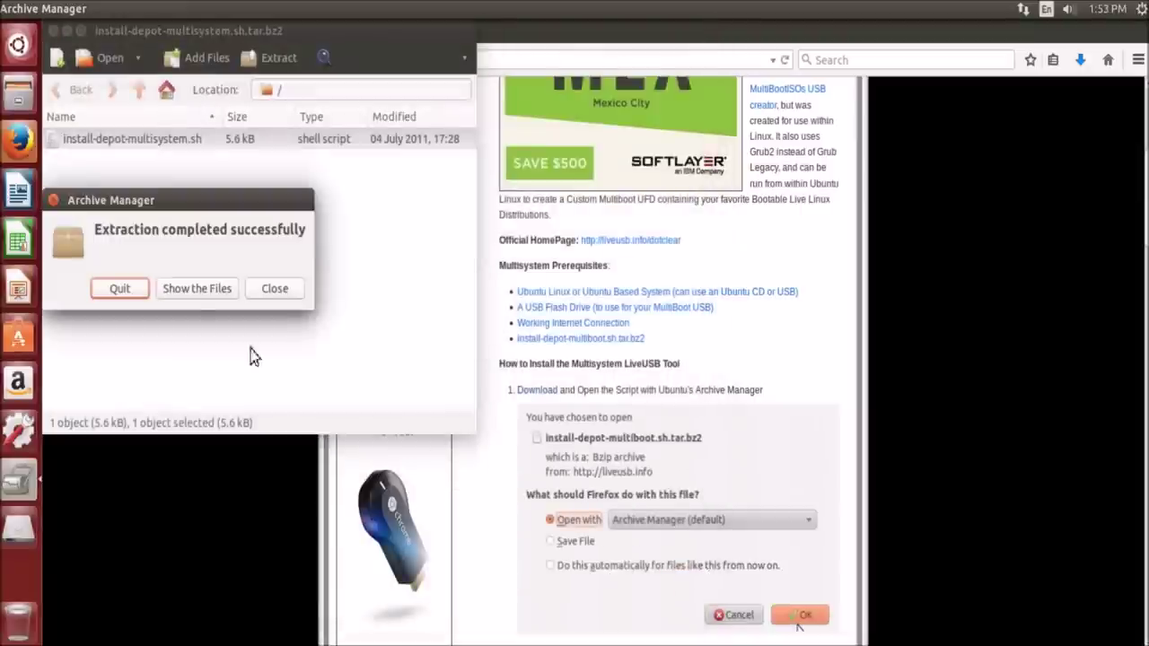
{"action": "left_click", "coordinate": [139, 287]}
Step: Dock the Firefox window to the right half of the desktop and close the Downloads folder window
{"action": "left_click_drag", "start_coordinate": [433, 11], "coordinate": [1147, 287]}
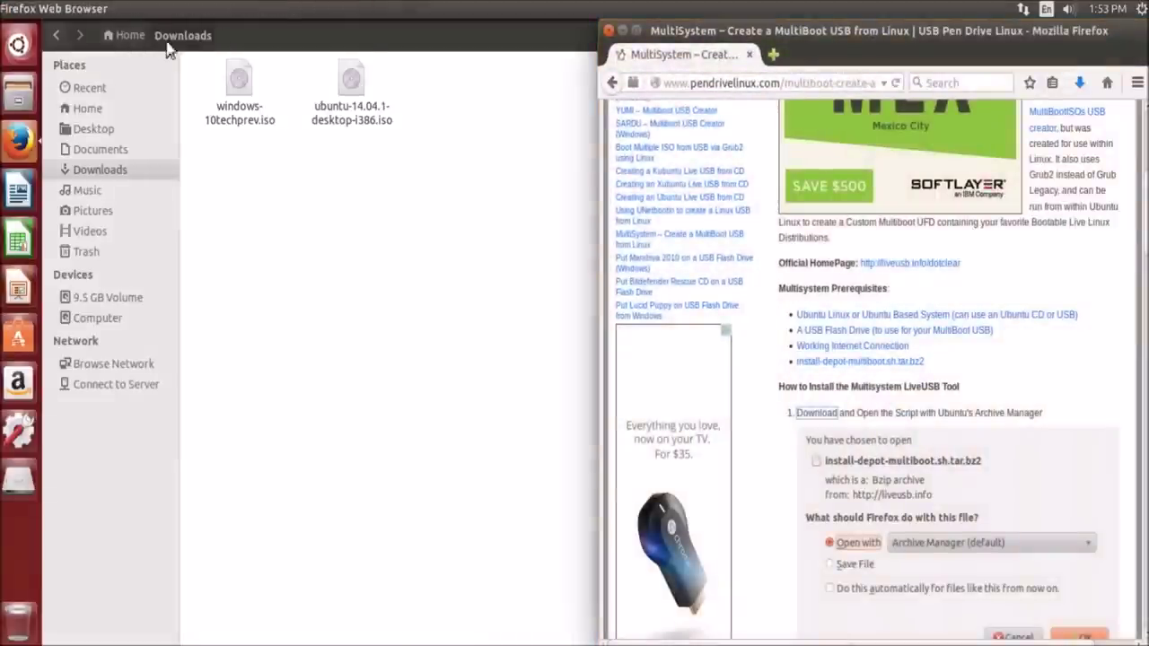
{"action": "double_click", "coordinate": [148, 45]}
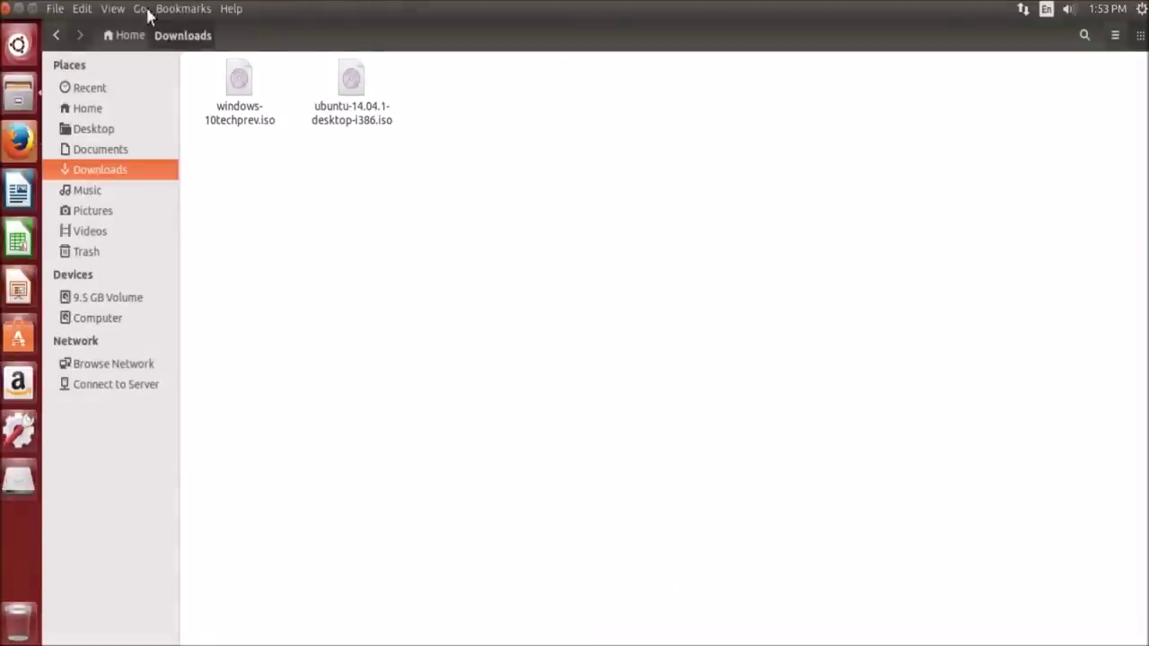
{"action": "left_click", "coordinate": [8, 8]}
Step: Check how executable text files are opened in the file manager's behavior preferences, then close the file manager
{"action": "left_click", "coordinate": [18, 93]}
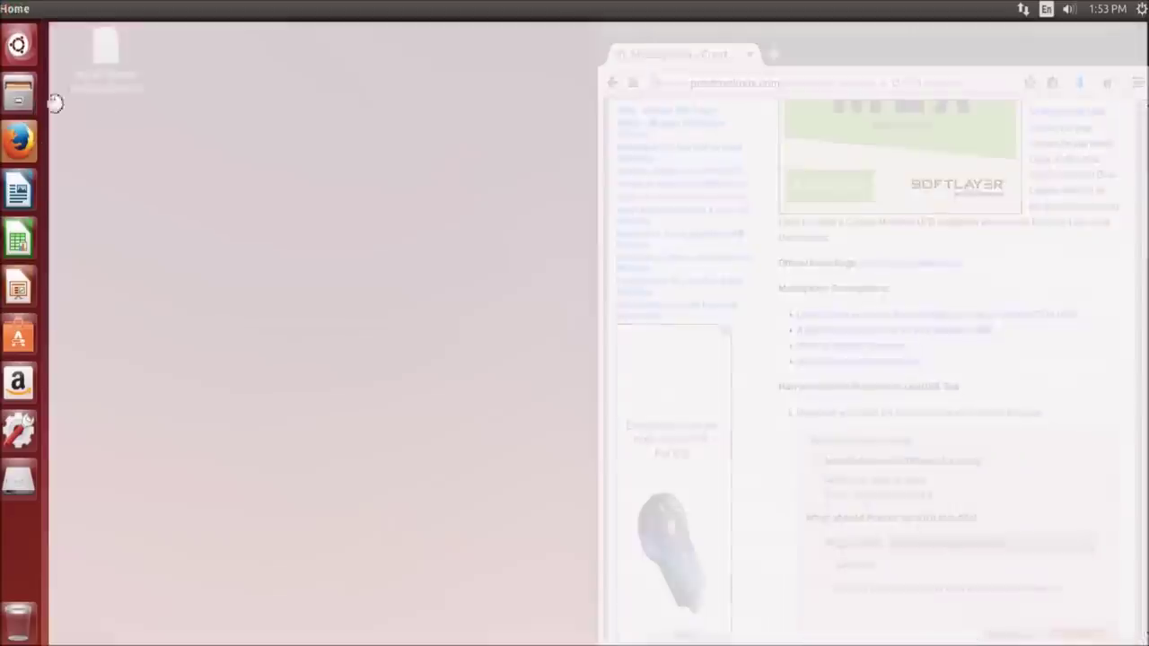
{"action": "left_click", "coordinate": [82, 9]}
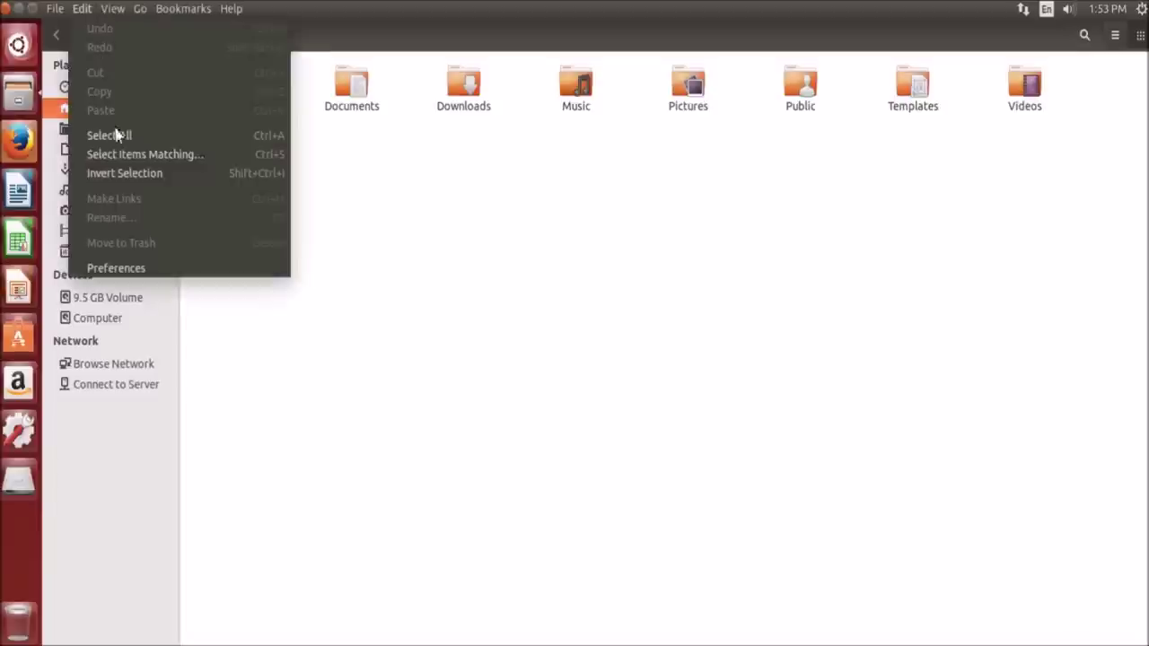
{"action": "left_click", "coordinate": [136, 267]}
{"action": "left_click", "coordinate": [461, 205]}
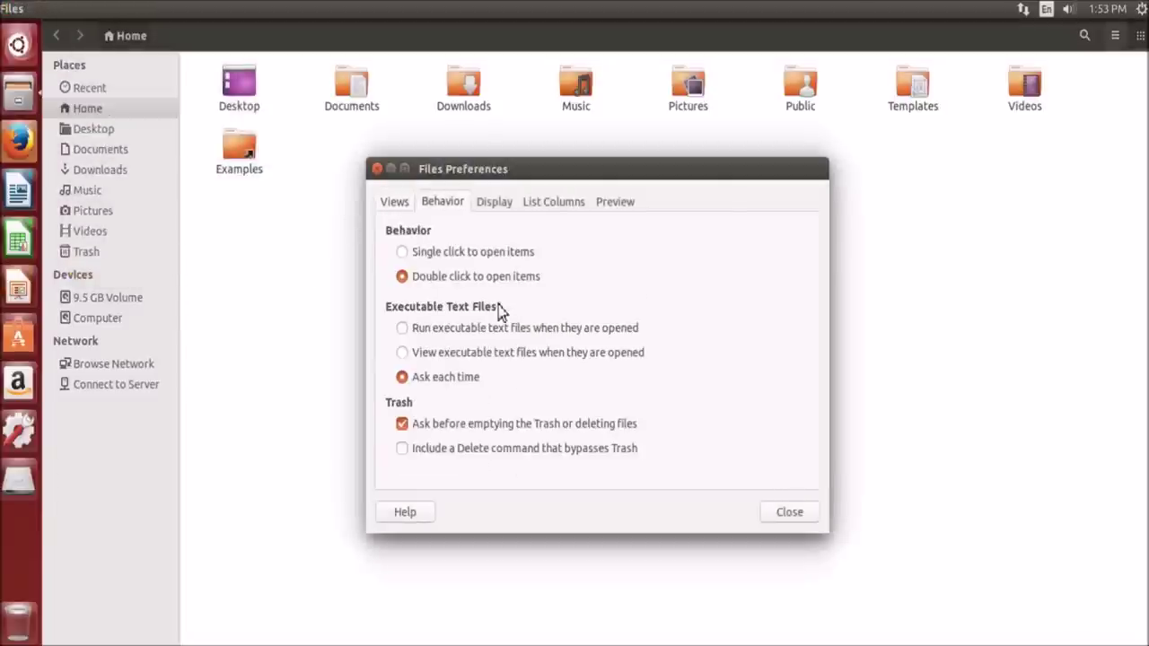
{"action": "left_click", "coordinate": [787, 512]}
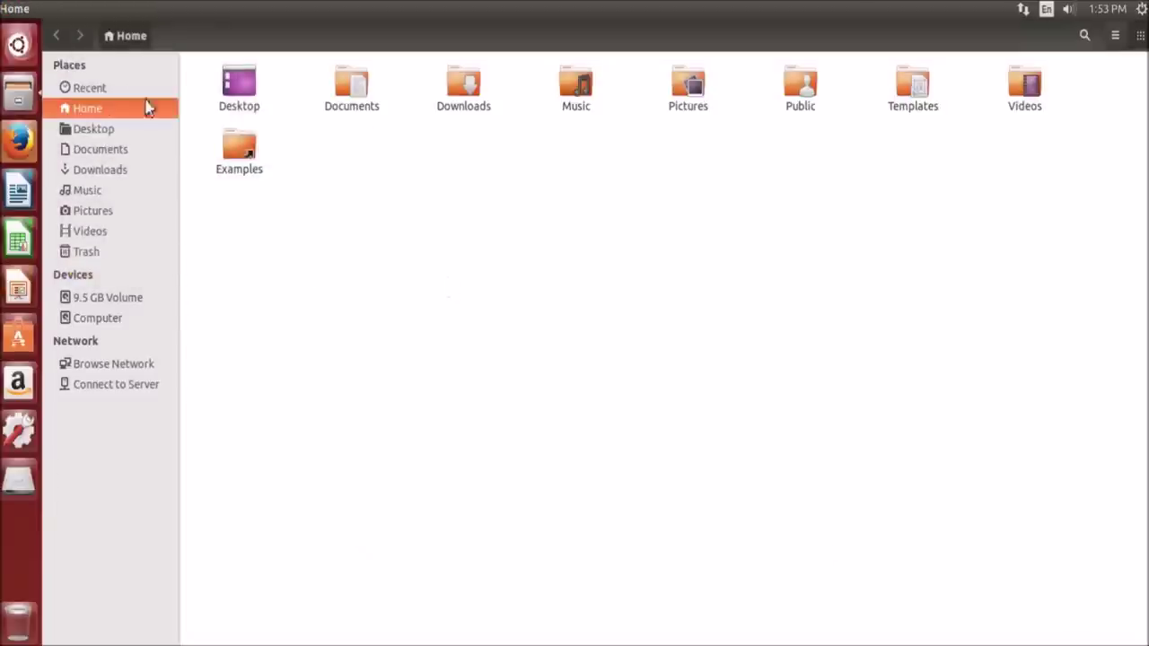
{"action": "left_click", "coordinate": [8, 9]}
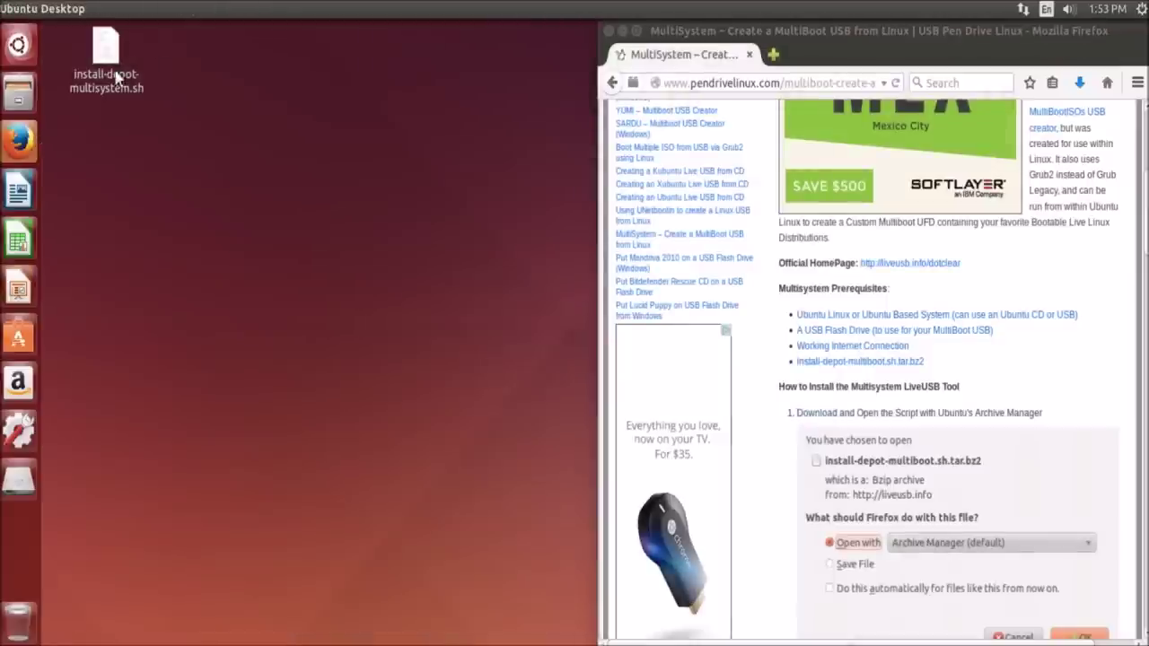
Step: Run install-depot-multisystem.sh from the desktop in a terminal, acknowledge the administrator rights notice, and move the password prompt window clear
{"action": "double_click", "coordinate": [108, 72]}
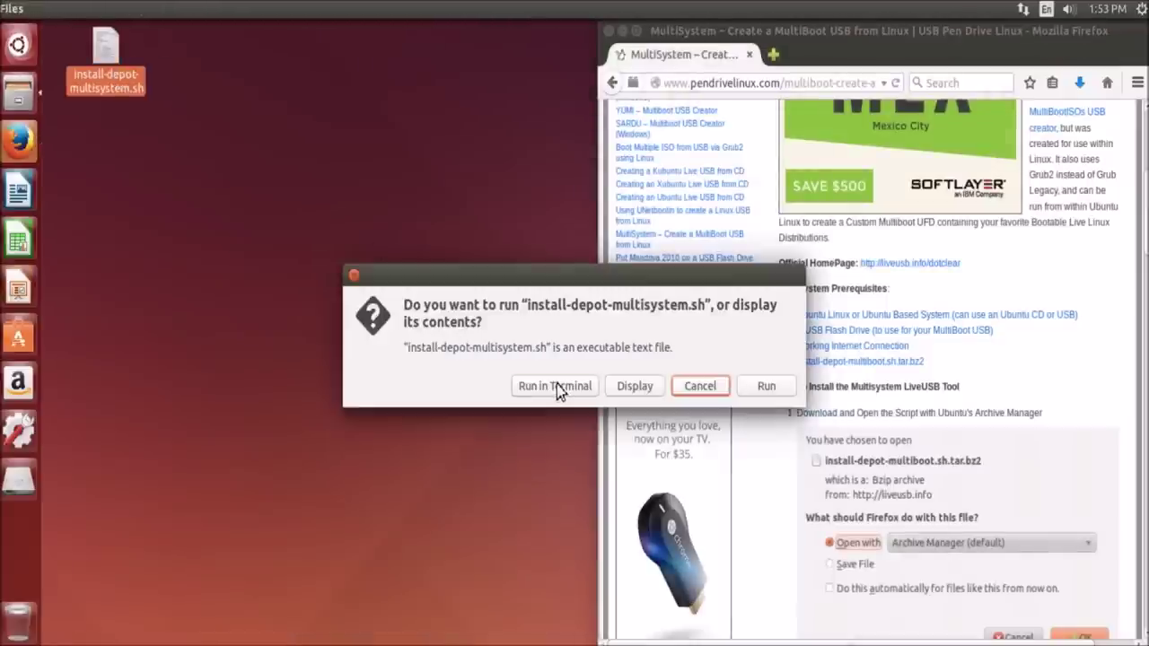
{"action": "left_click", "coordinate": [557, 388]}
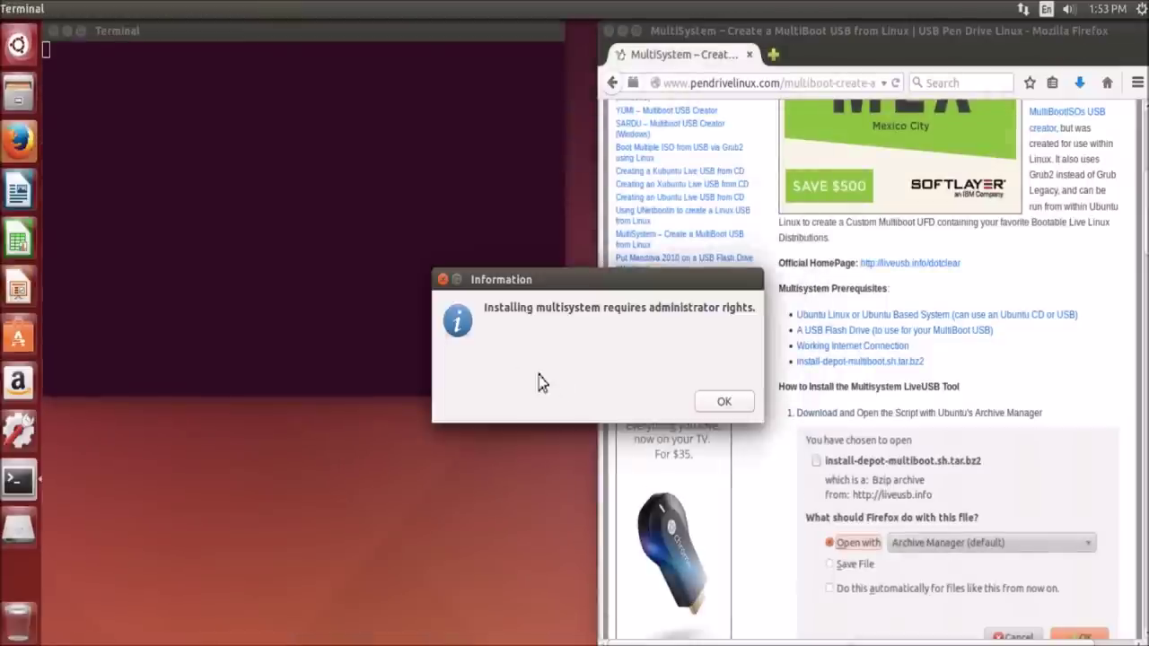
{"action": "left_click", "coordinate": [725, 403]}
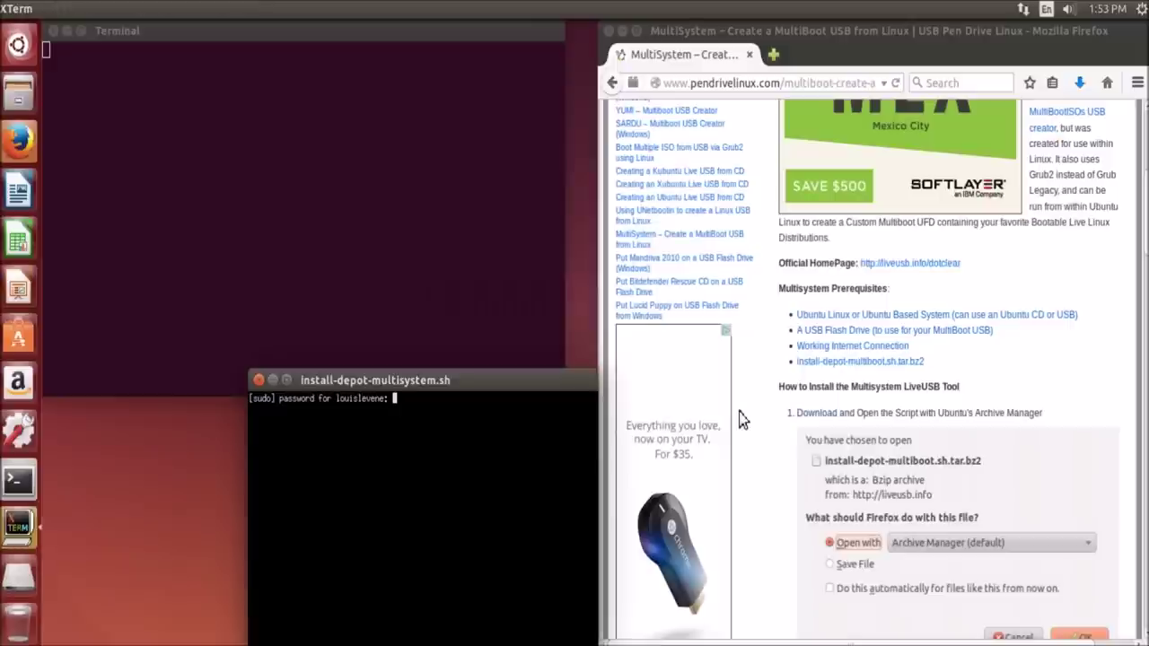
{"action": "left_click_drag", "start_coordinate": [391, 370], "coordinate": [316, 193]}
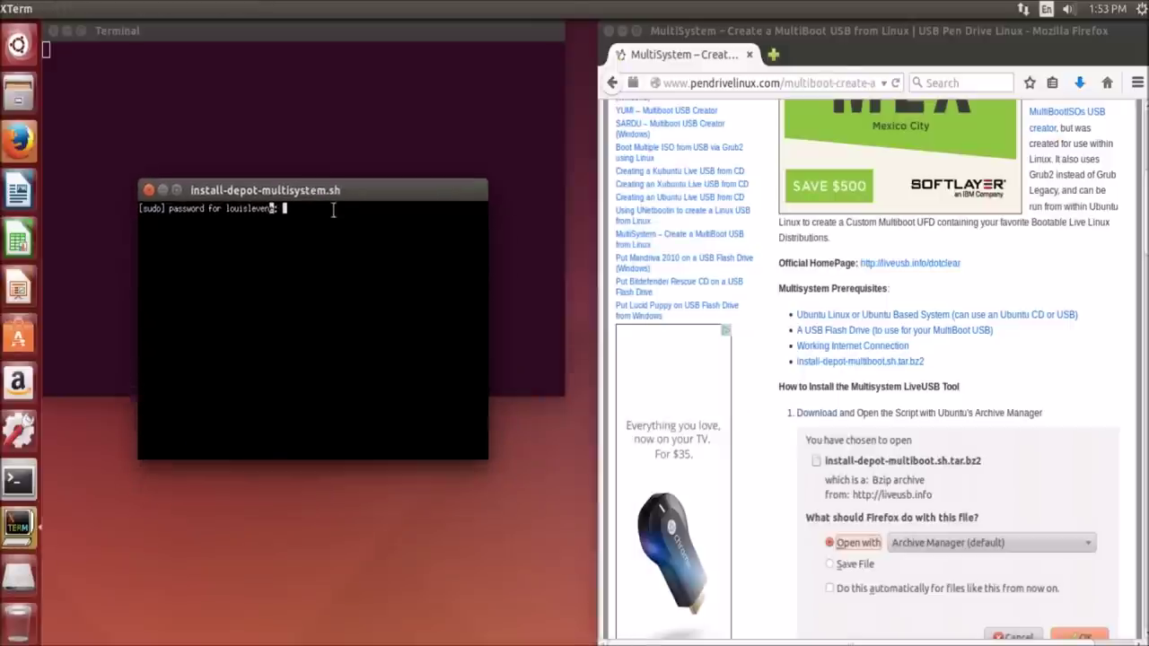
Step: Close the Firefox window, the installer script's terminal windows and the MULTISYSTEM drive's folder window
{"action": "left_click", "coordinate": [610, 33]}
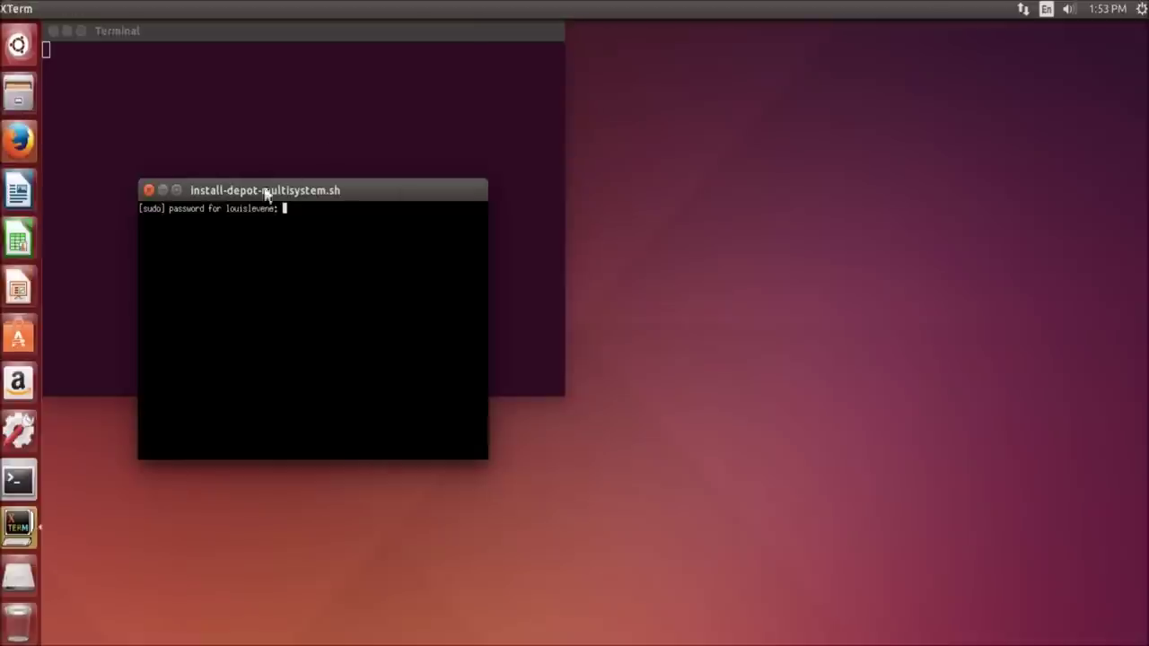
{"action": "left_click", "coordinate": [150, 191]}
{"action": "left_click", "coordinate": [216, 148]}
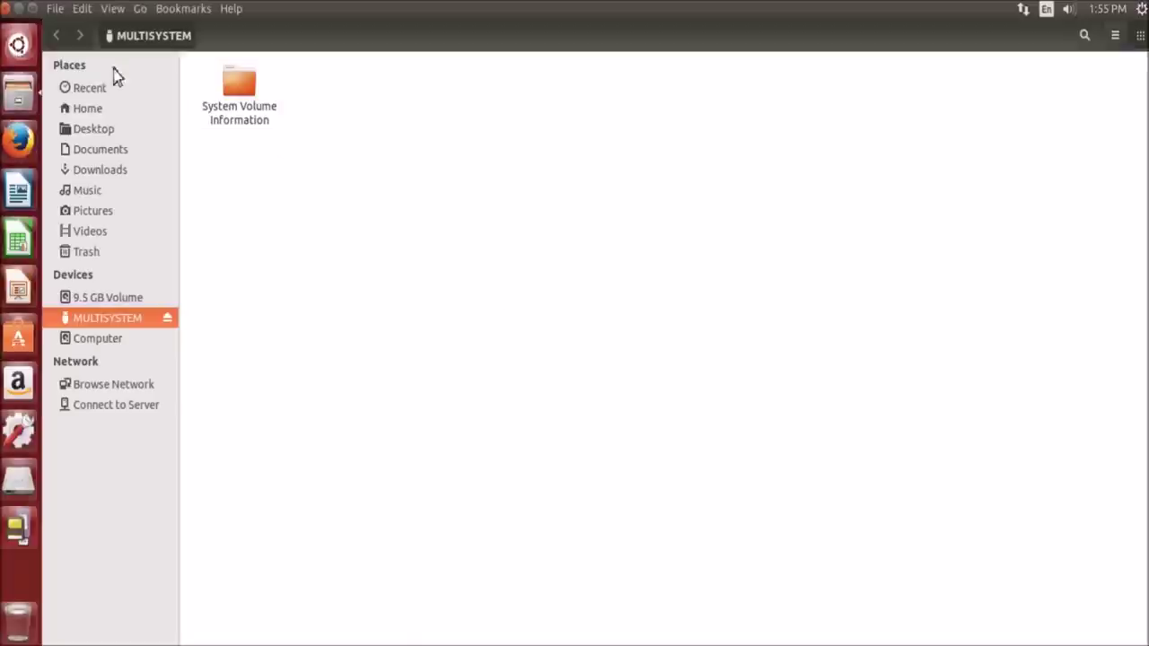
{"action": "left_click", "coordinate": [8, 9]}
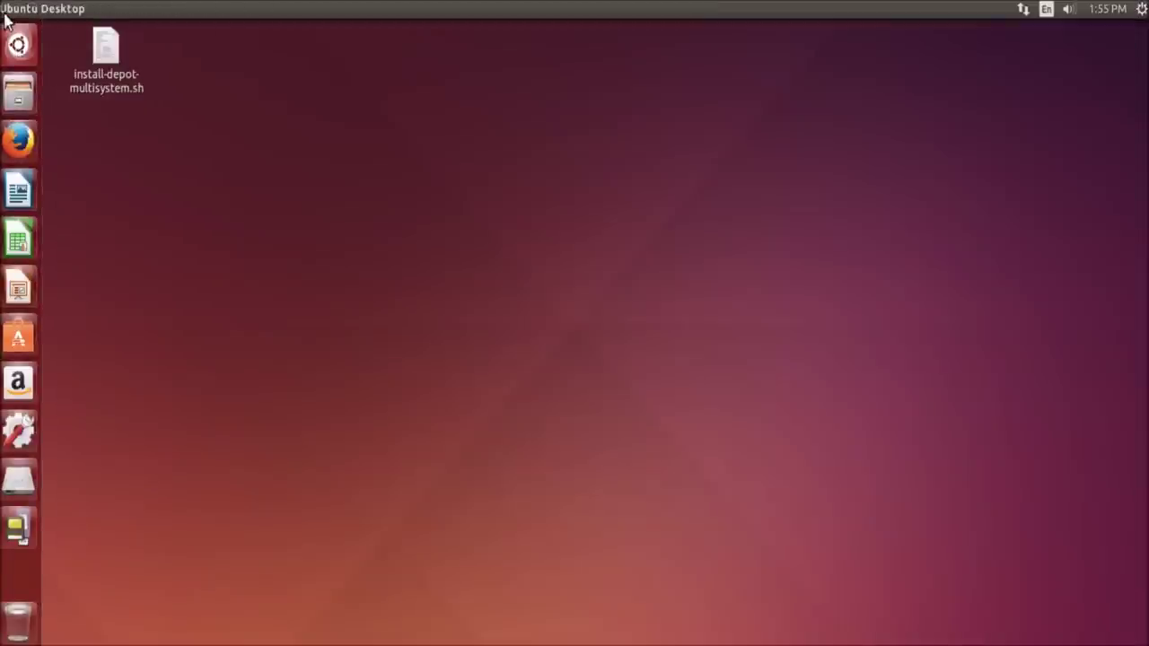
Step: Launch MultiSystem, select the SanDisk Cruzer volume /dev/sdb1, confirm the Grub2 installation on it and dismiss the update notice
{"action": "left_click", "coordinate": [18, 44]}
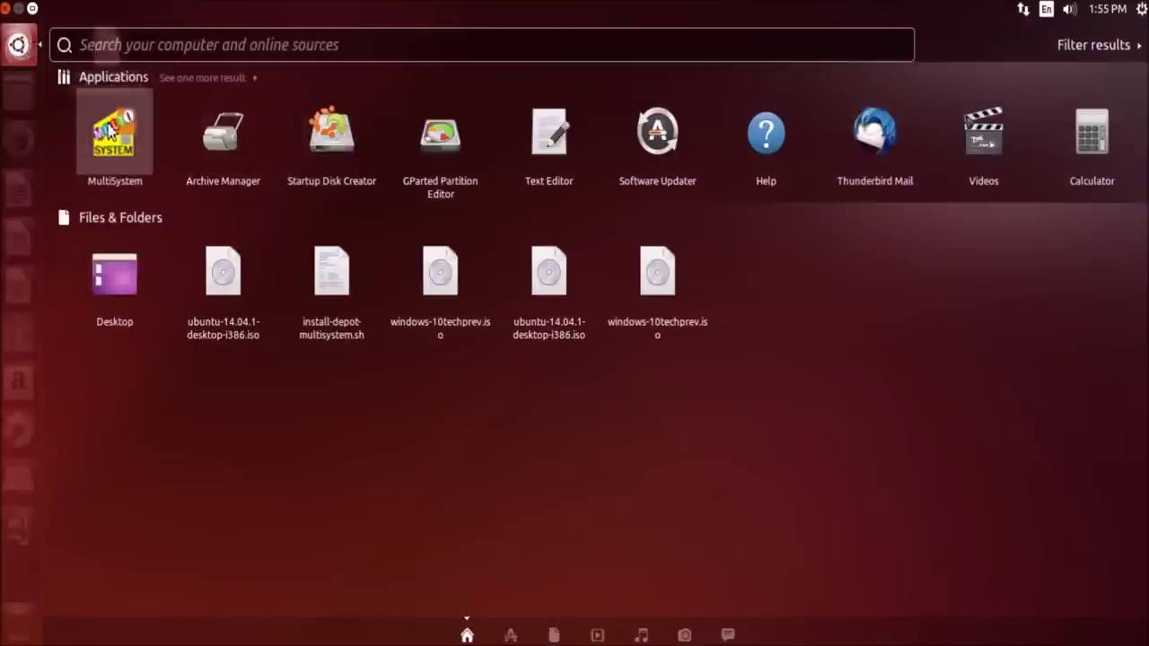
{"action": "left_click", "coordinate": [114, 134]}
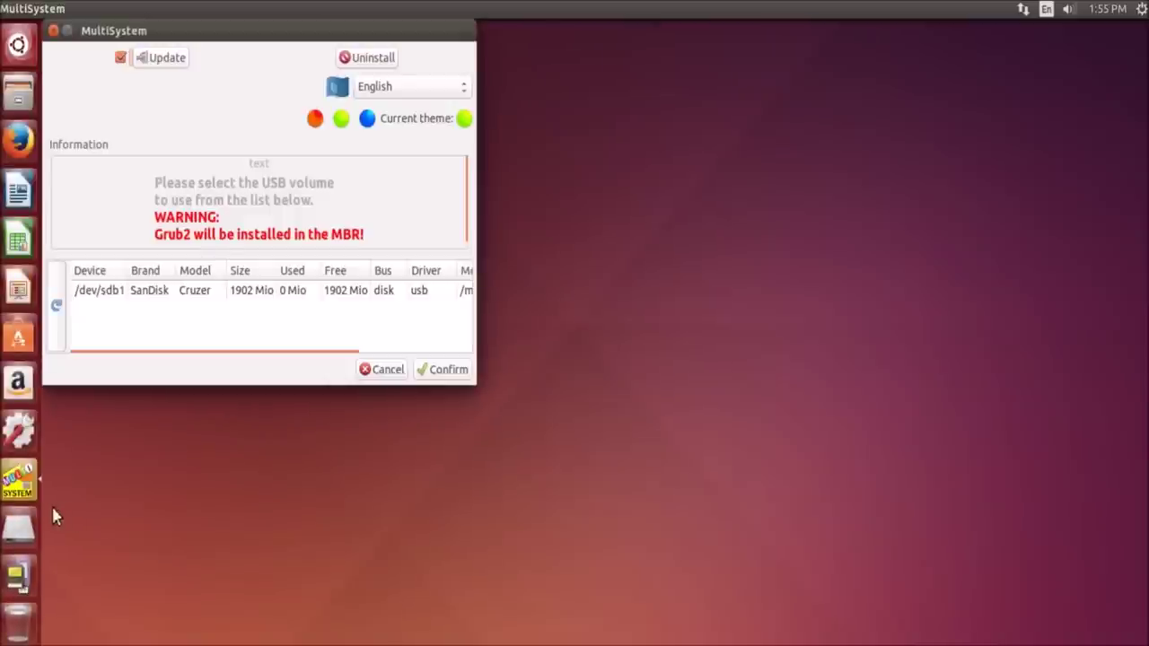
{"action": "left_click", "coordinate": [177, 292]}
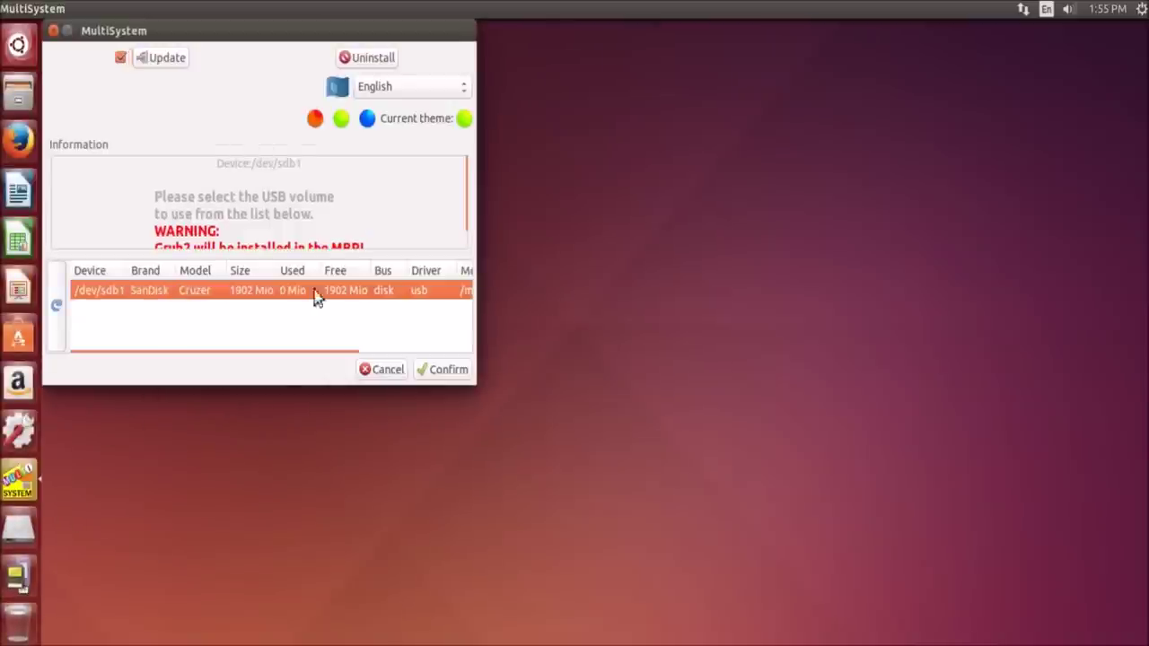
{"action": "left_click", "coordinate": [428, 372]}
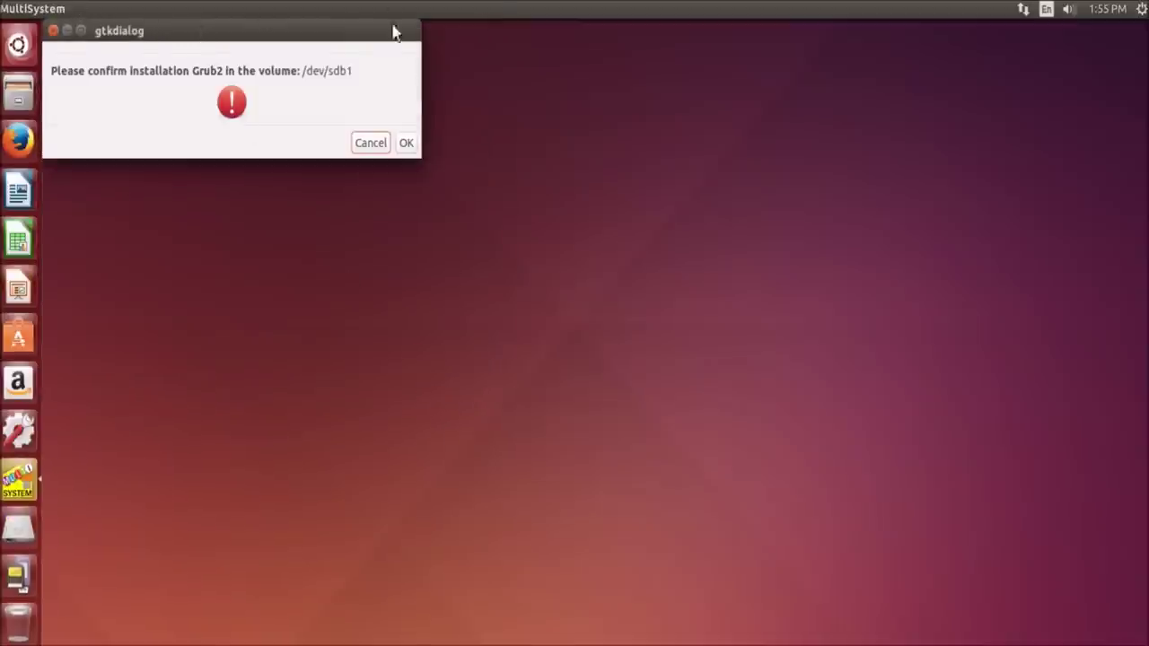
{"action": "left_click", "coordinate": [411, 145]}
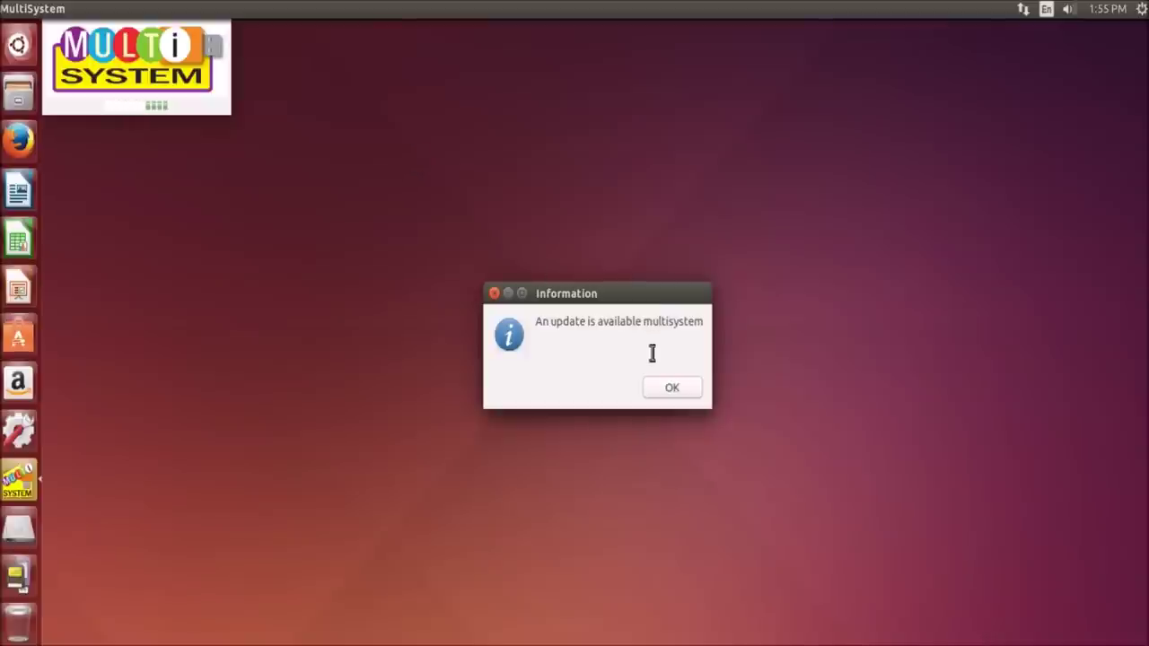
{"action": "left_click", "coordinate": [666, 392]}
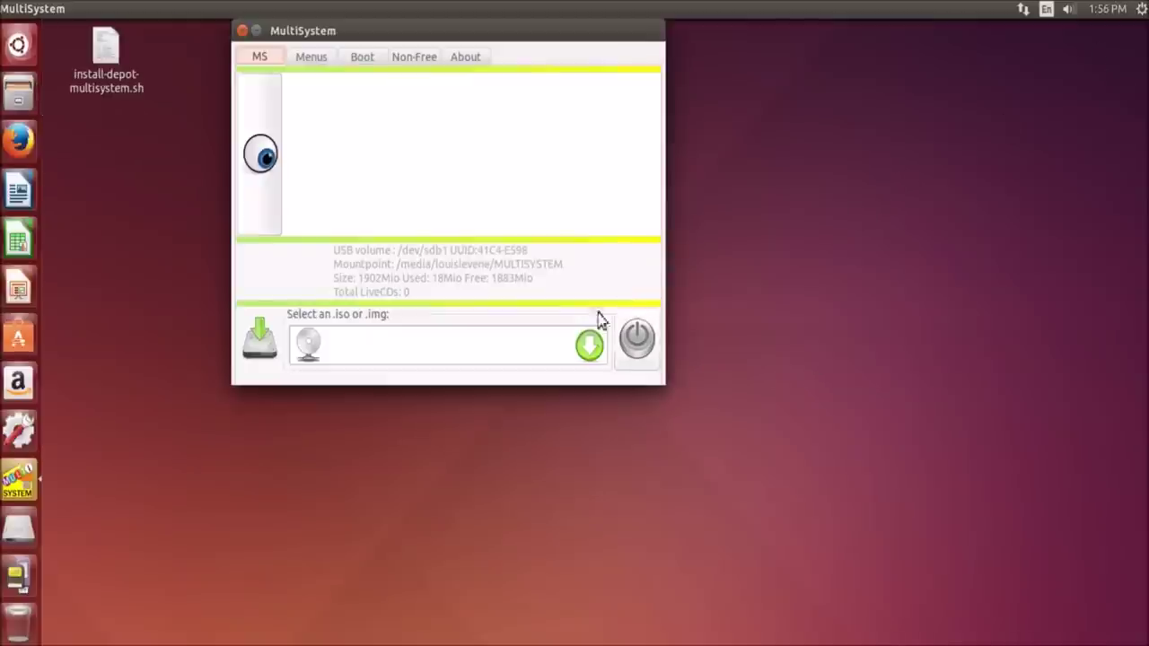
Step: Move the MultiSystem window toward the middle of the desktop and add windows-10techprev.iso from the Downloads folder to the image selection
{"action": "left_click_drag", "start_coordinate": [320, 31], "coordinate": [505, 111]}
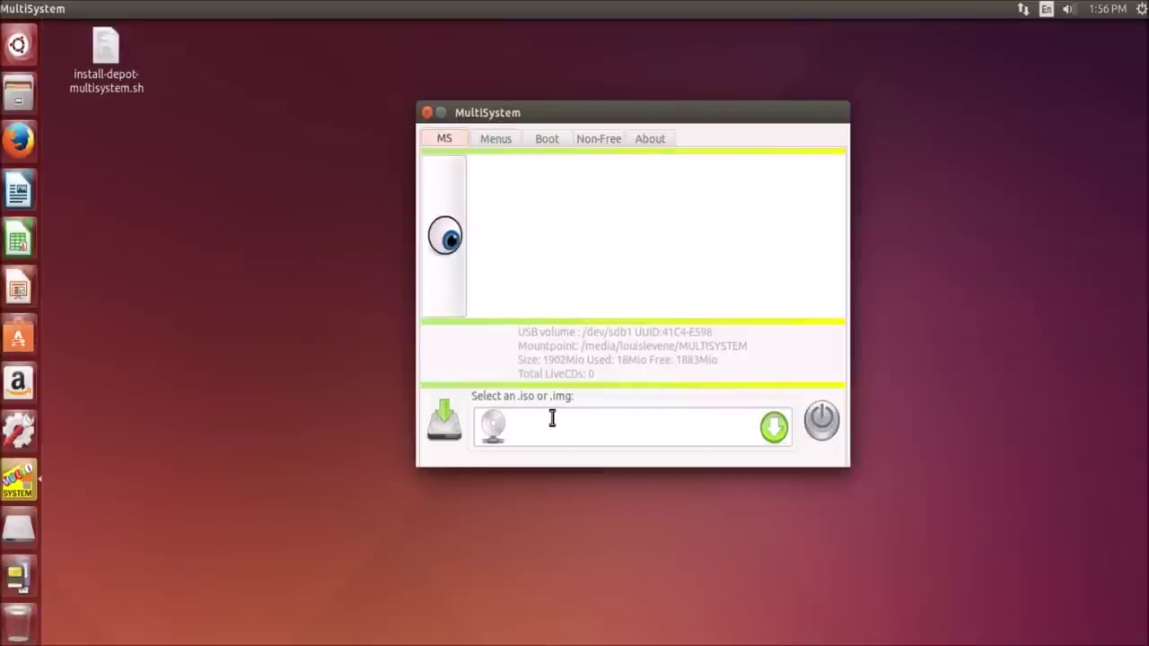
{"action": "left_click", "coordinate": [771, 427]}
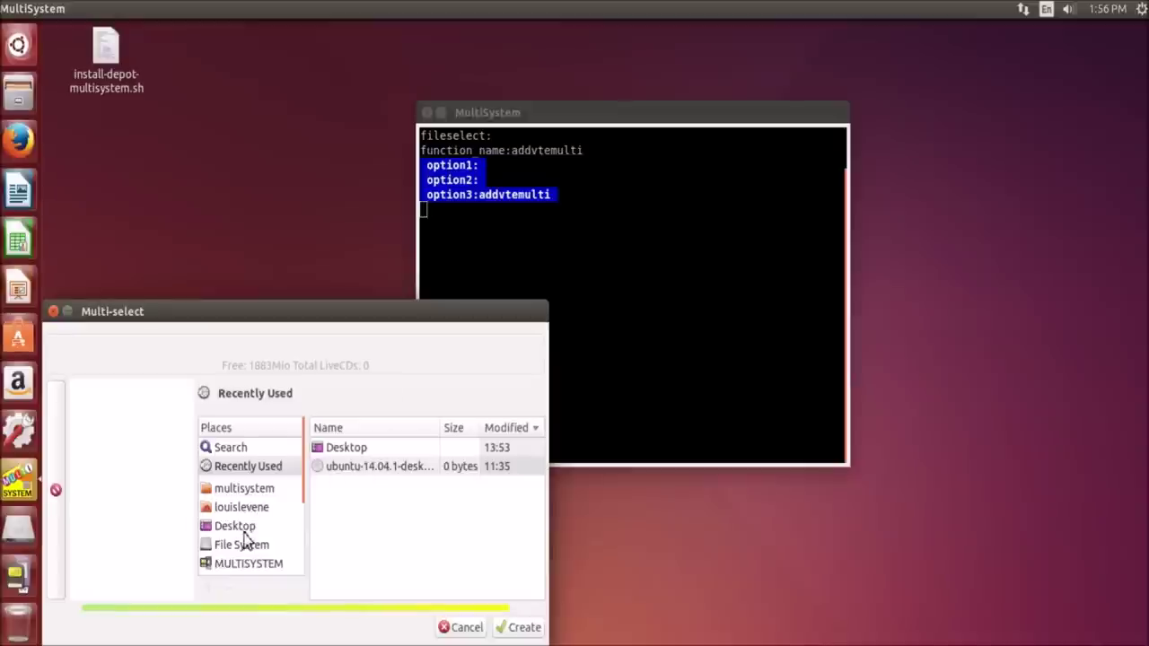
{"action": "left_click", "coordinate": [242, 528]}
{"action": "left_click", "coordinate": [240, 508]}
{"action": "double_click", "coordinate": [350, 485]}
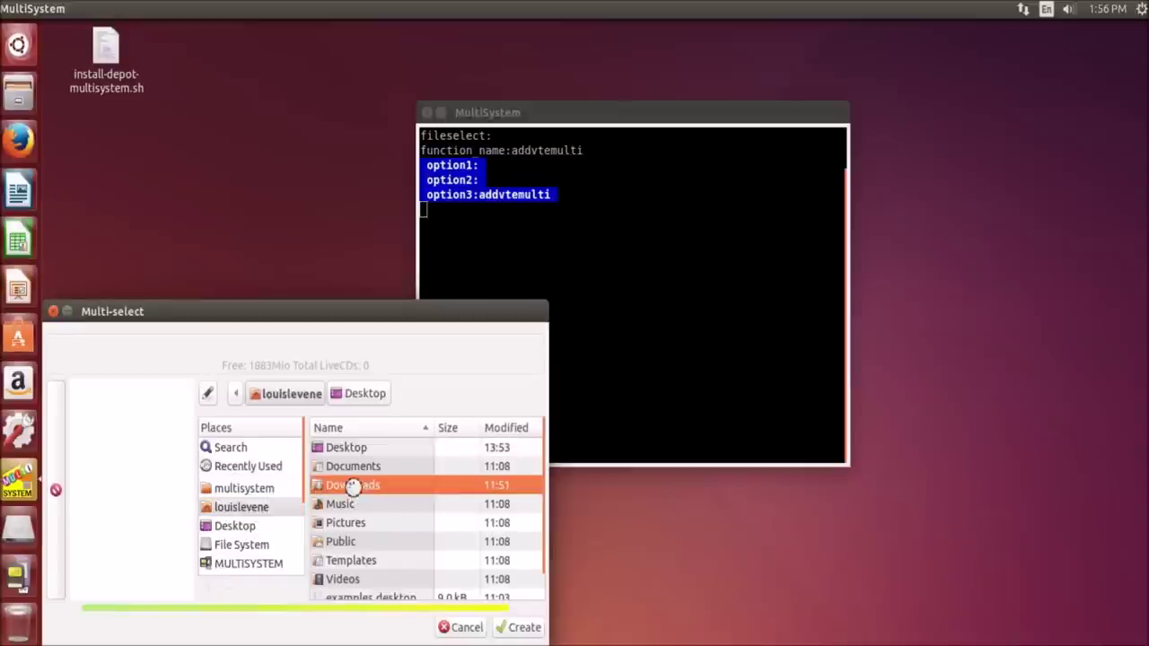
{"action": "left_click", "coordinate": [362, 467]}
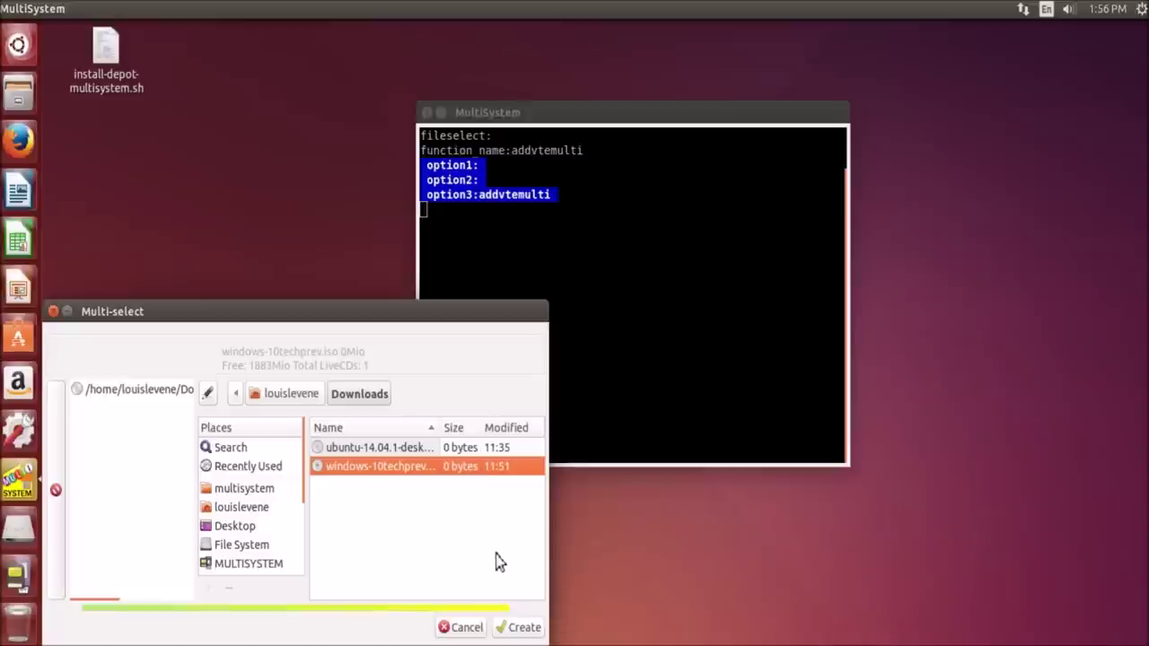
Step: Try to add windows-10techprev.iso from the Downloads folder to the image selection a second time
{"action": "left_click", "coordinate": [287, 507]}
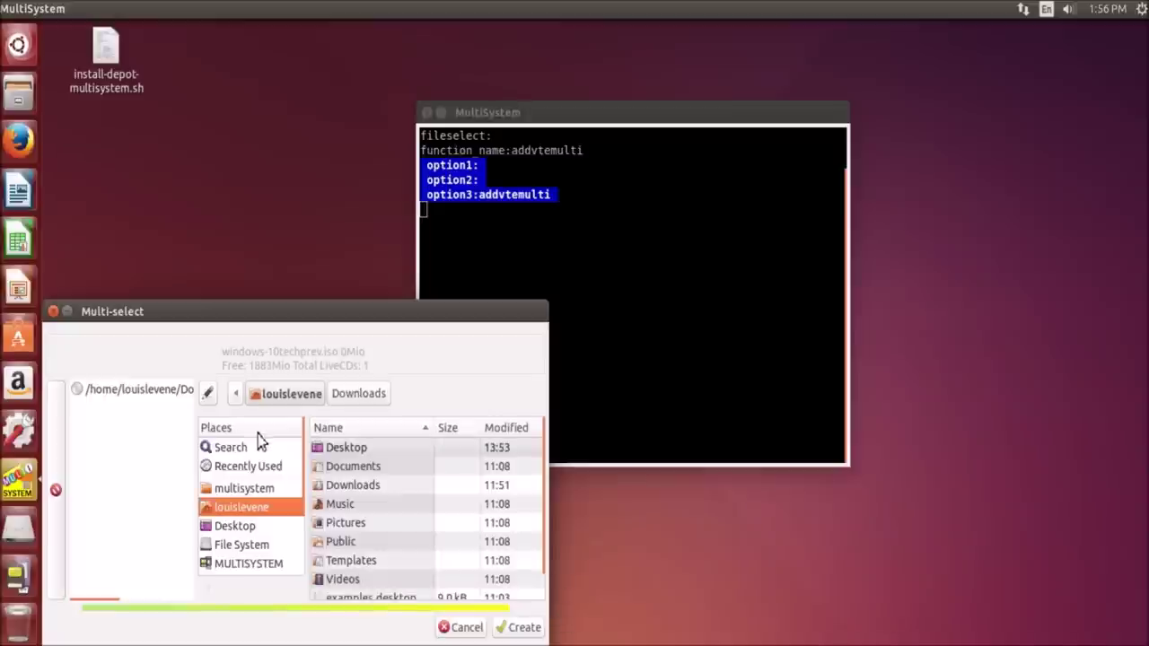
{"action": "left_click", "coordinate": [358, 524]}
{"action": "double_click", "coordinate": [353, 486]}
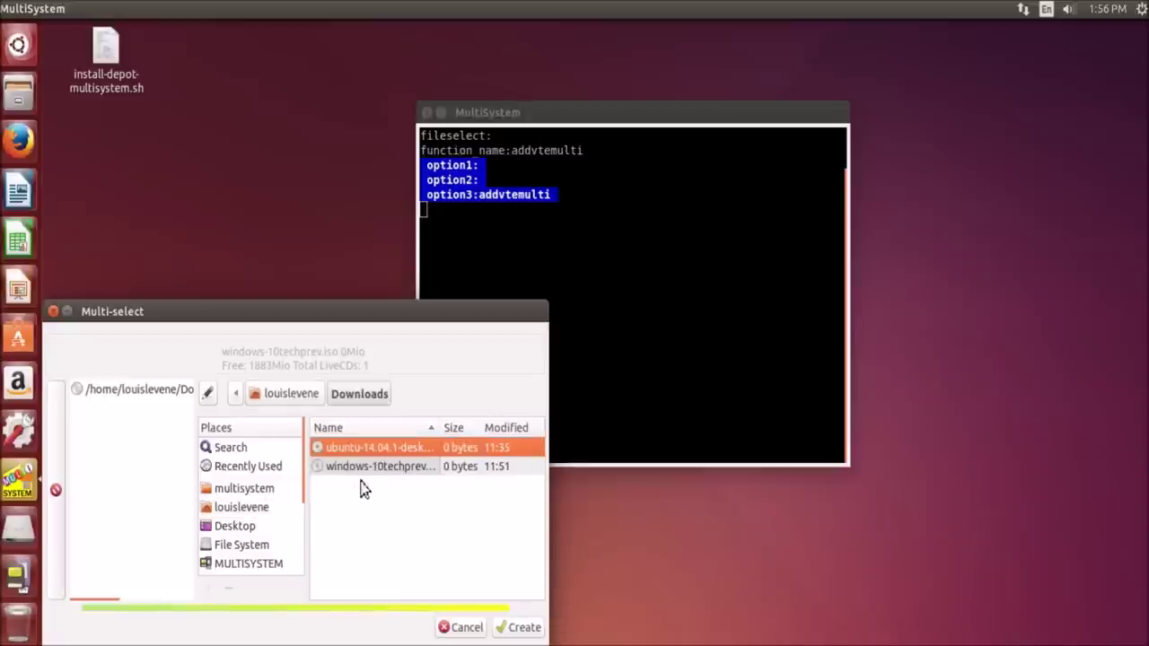
{"action": "left_click", "coordinate": [371, 467]}
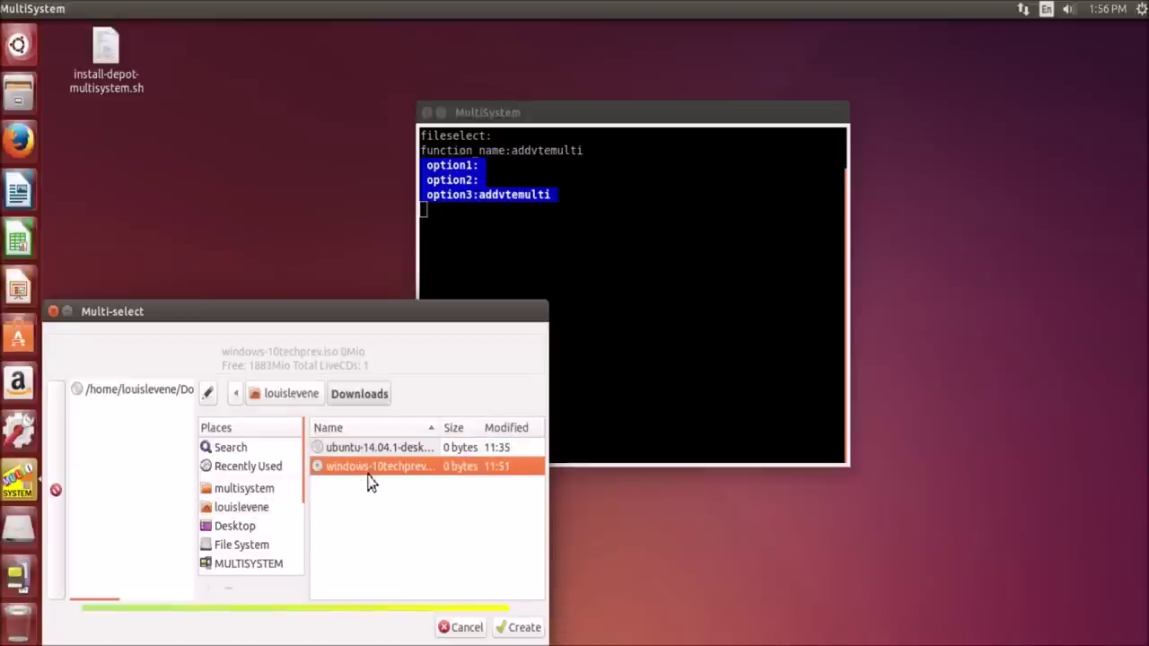
{"action": "double_click", "coordinate": [368, 474]}
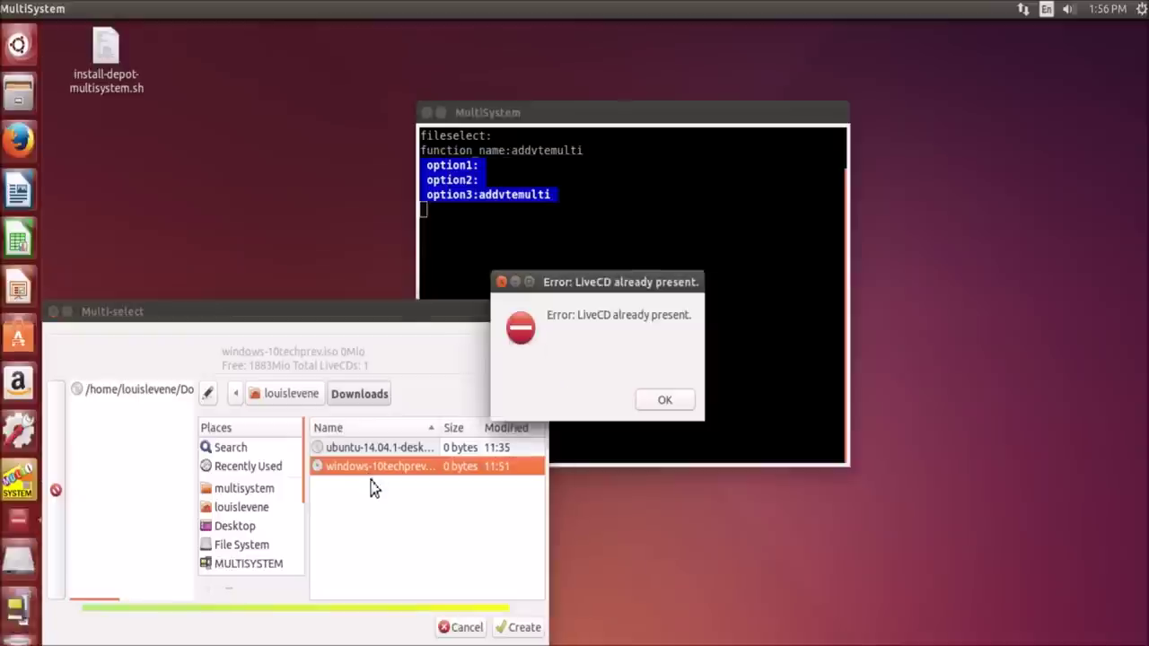
{"action": "left_click", "coordinate": [680, 403]}
Step: Start creating the USB stick from the selected Windows 10 image and submit the administrator password
{"action": "left_click", "coordinate": [521, 628]}
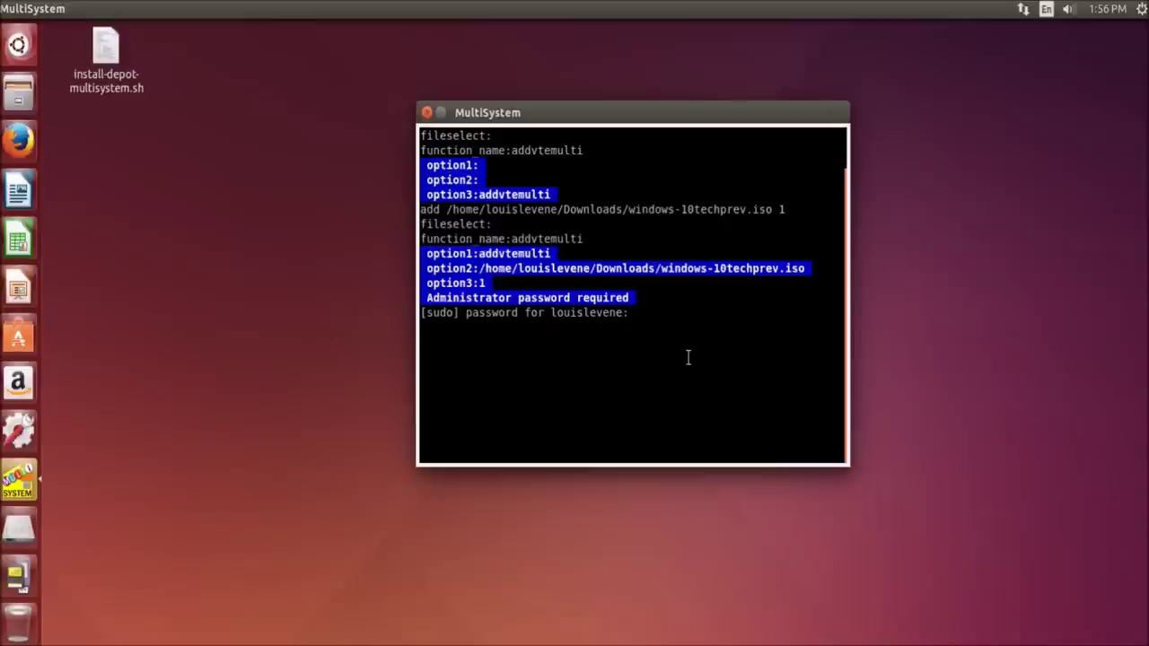
{"action": "key", "text": "Return"}
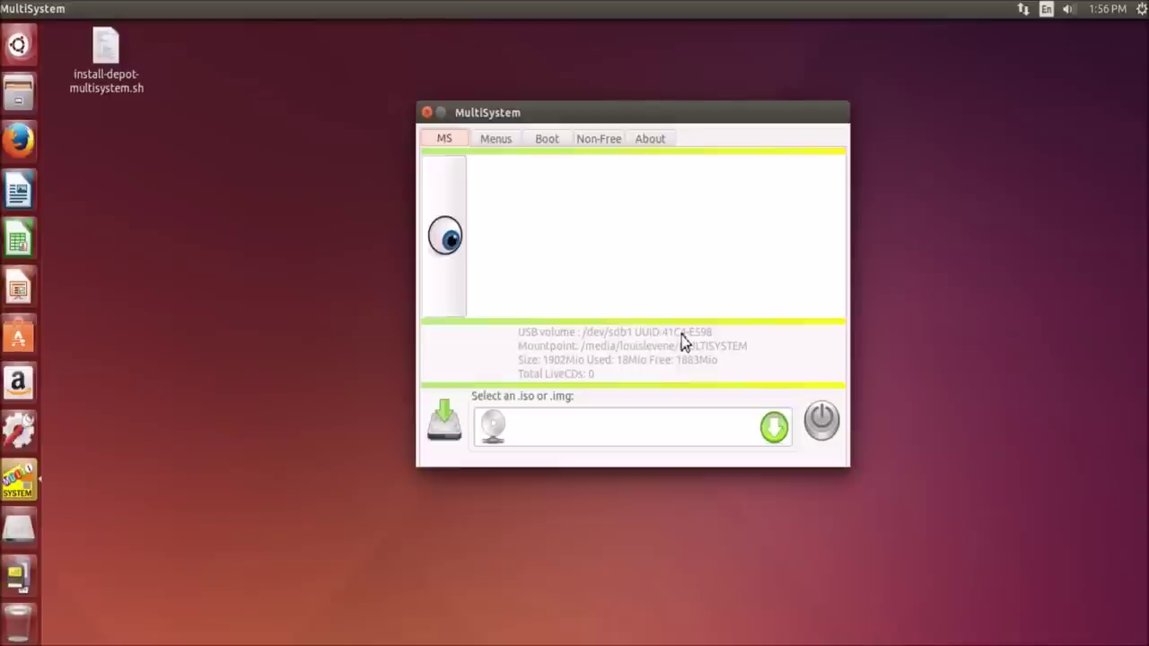
Step: Look through MultiSystem's menu tools, boot options, non-free section and about information, and close the program
{"action": "left_click", "coordinate": [497, 138]}
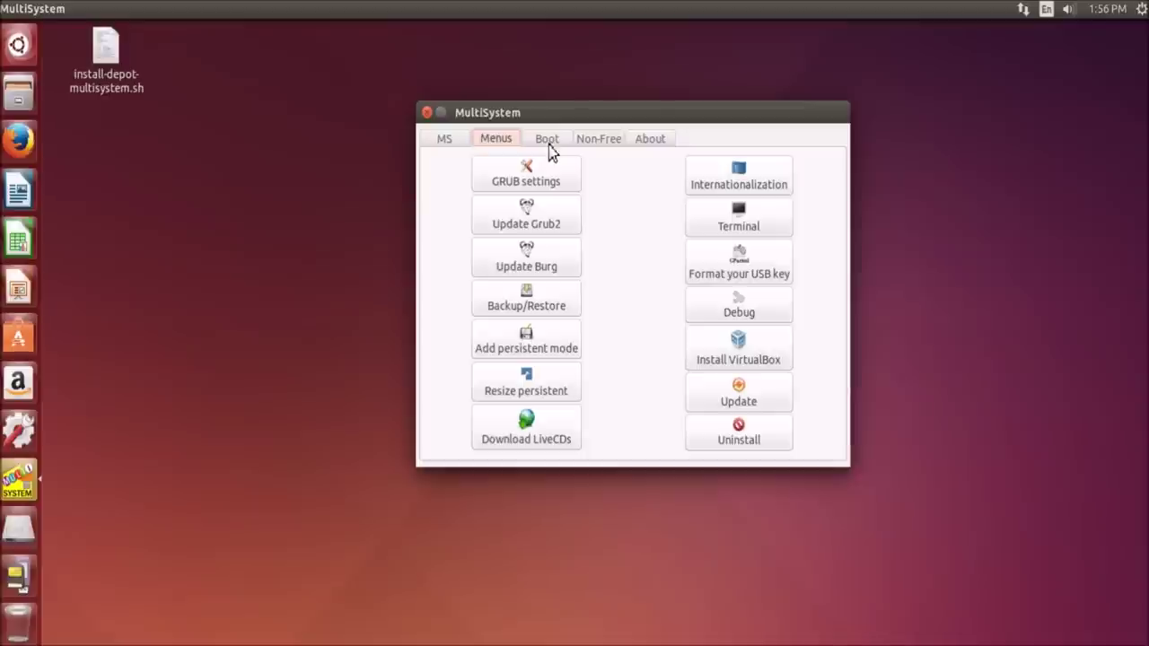
{"action": "left_click", "coordinate": [549, 144]}
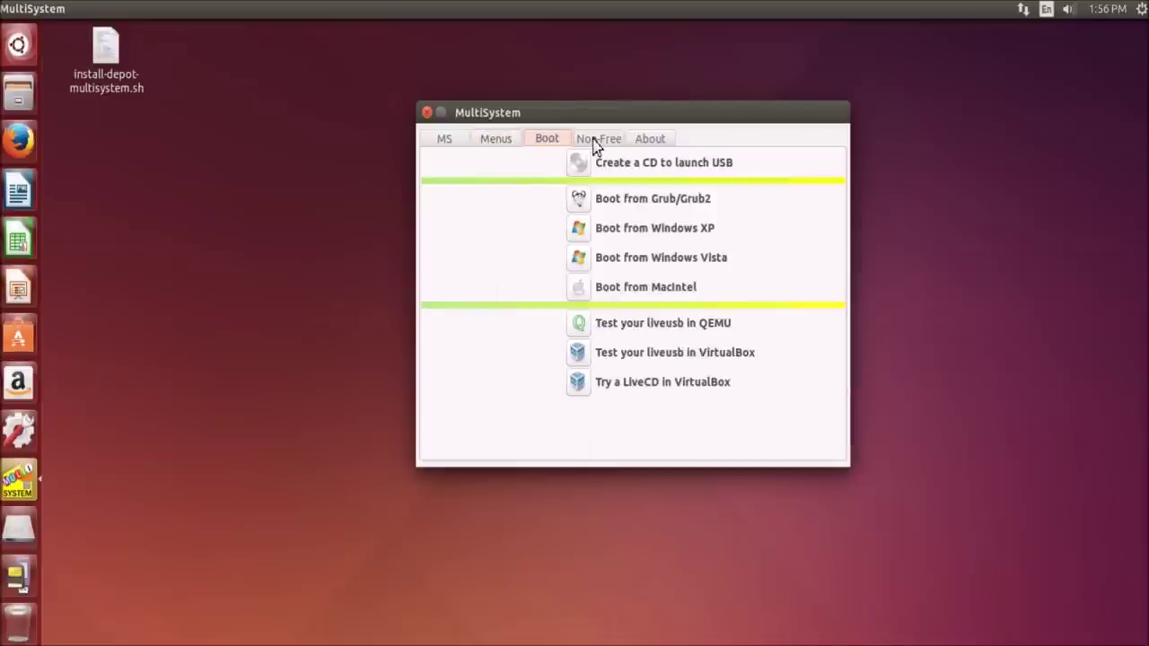
{"action": "left_click", "coordinate": [592, 144]}
{"action": "left_click", "coordinate": [654, 144]}
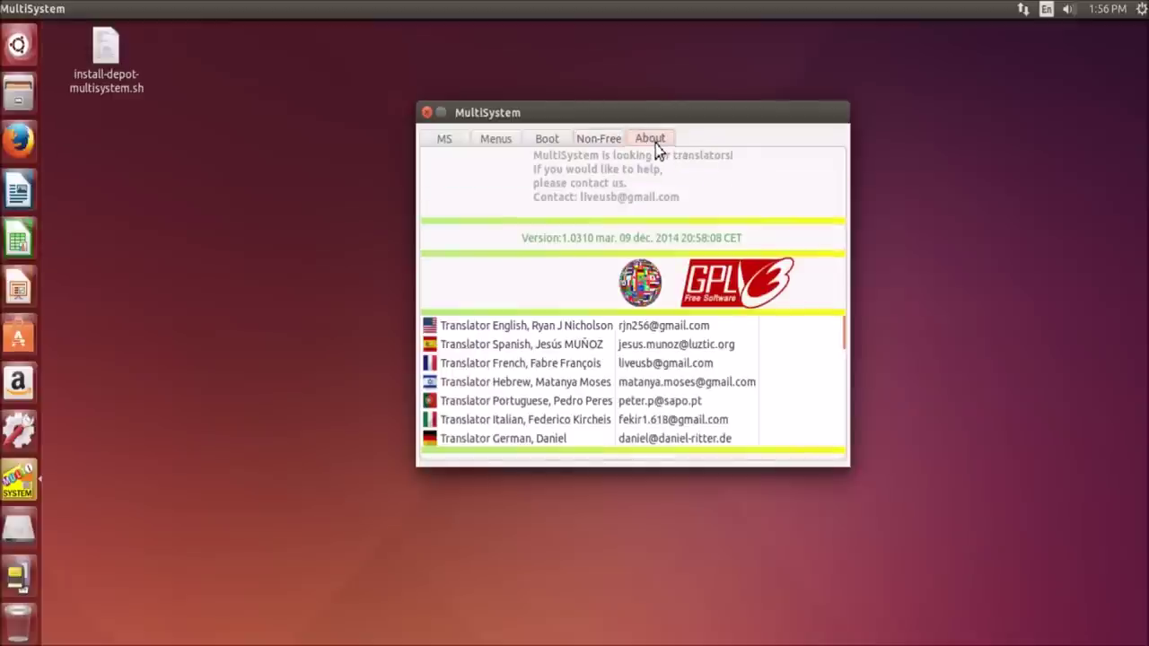
{"action": "left_click", "coordinate": [427, 111]}
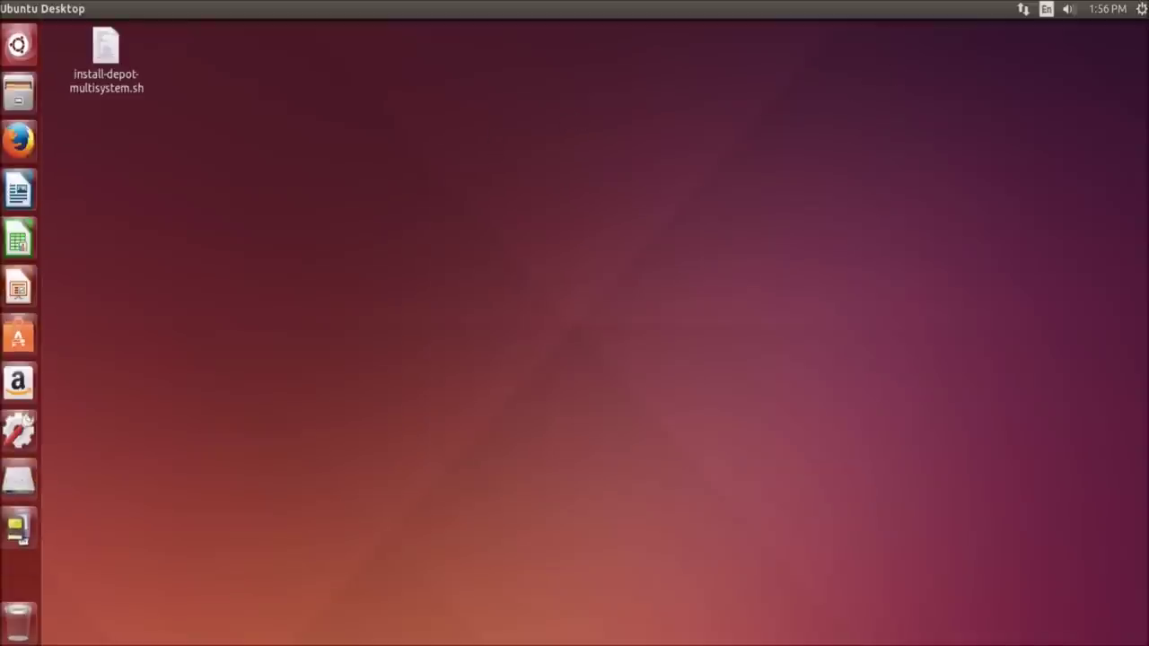
Step: Restart Ubuntu and bring up VirtualBox's temporary boot device selection
{"action": "left_click", "coordinate": [1143, 9]}
{"action": "left_click", "coordinate": [1008, 205]}
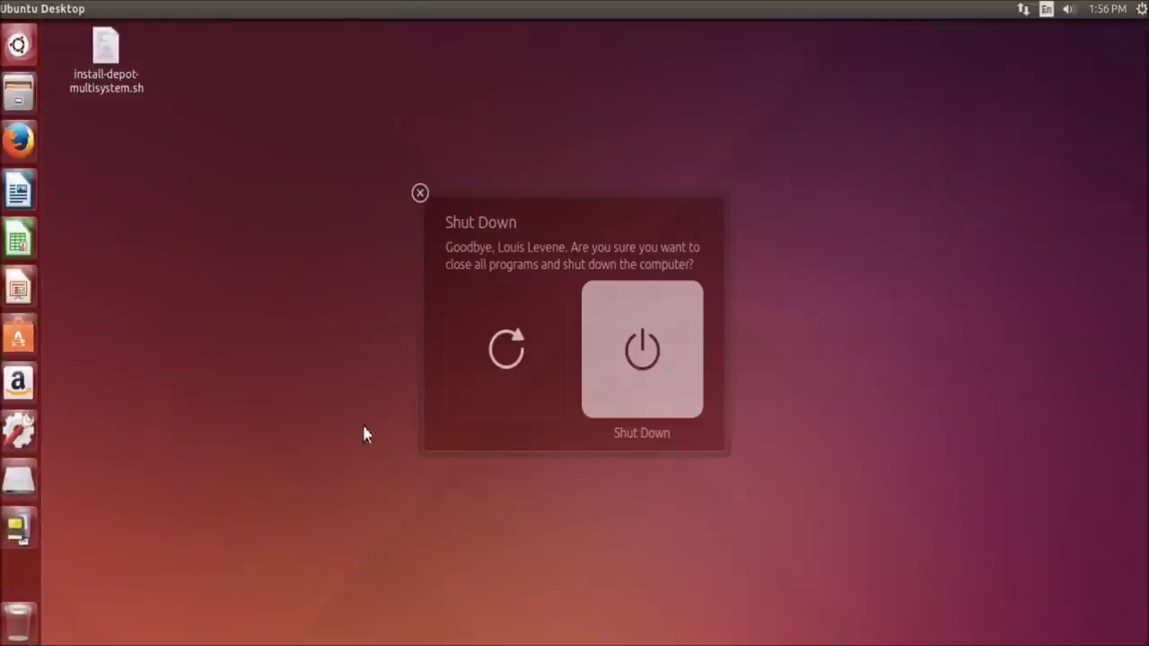
{"action": "left_click", "coordinate": [523, 352]}
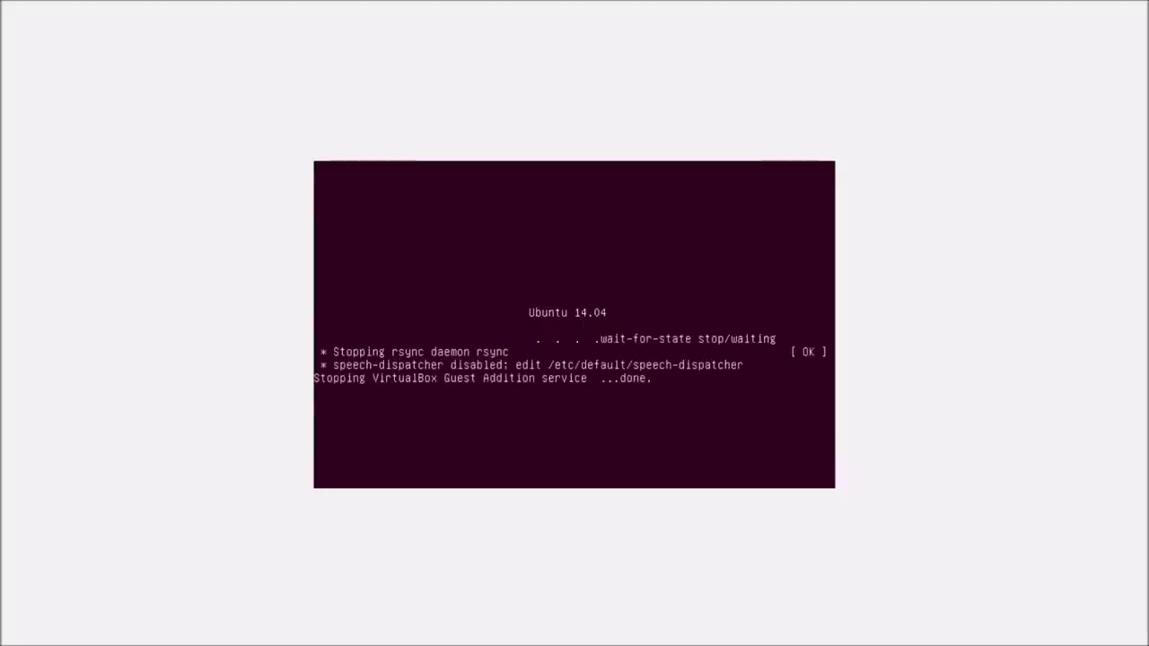
{"action": "key", "text": "F12"}
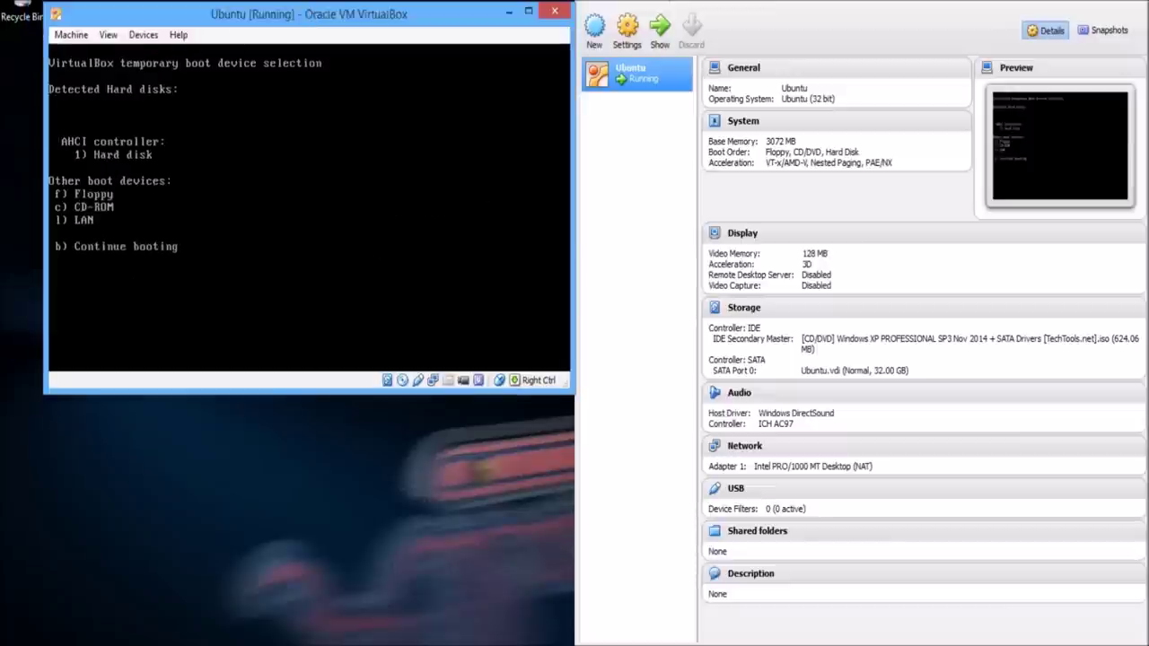
Step: Check the disc images available for the machine's virtual CD/DVD drive and boot the full-screen machine from CD-ROM
{"action": "left_click", "coordinate": [142, 34]}
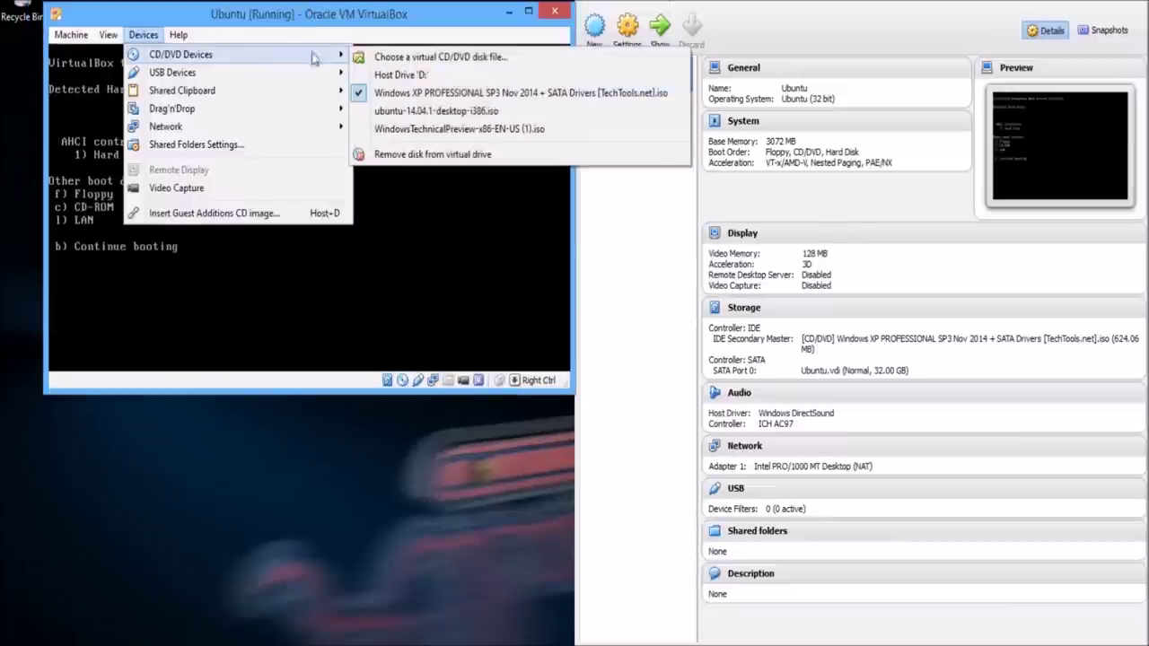
{"action": "double_click", "coordinate": [418, 16]}
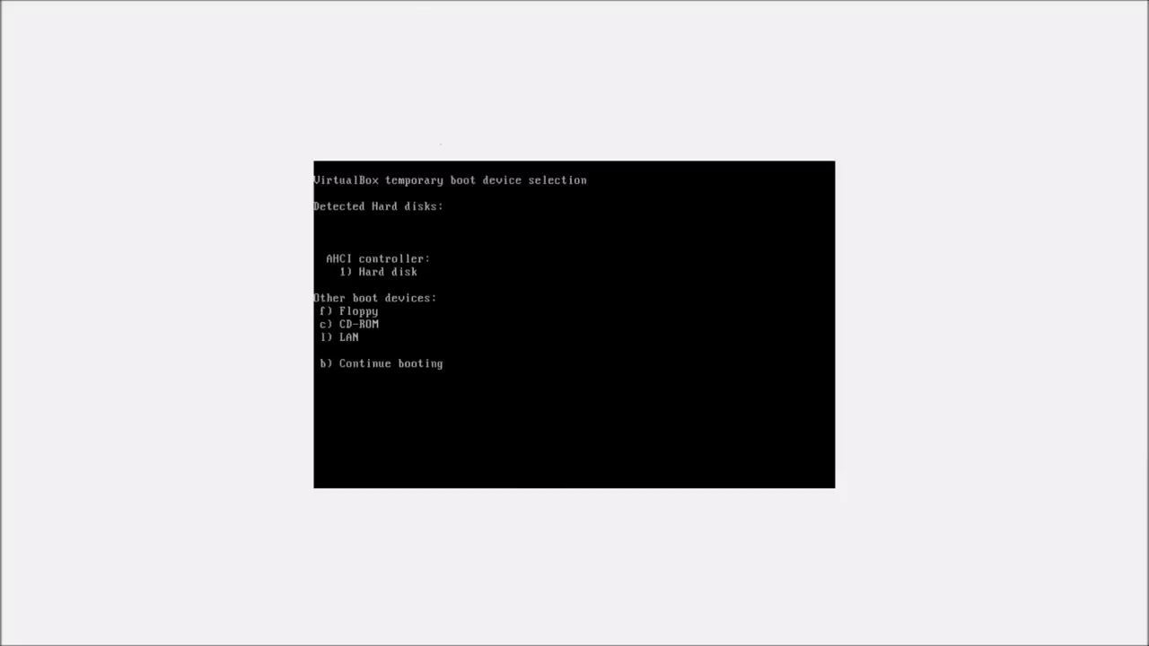
{"action": "key", "text": "c"}
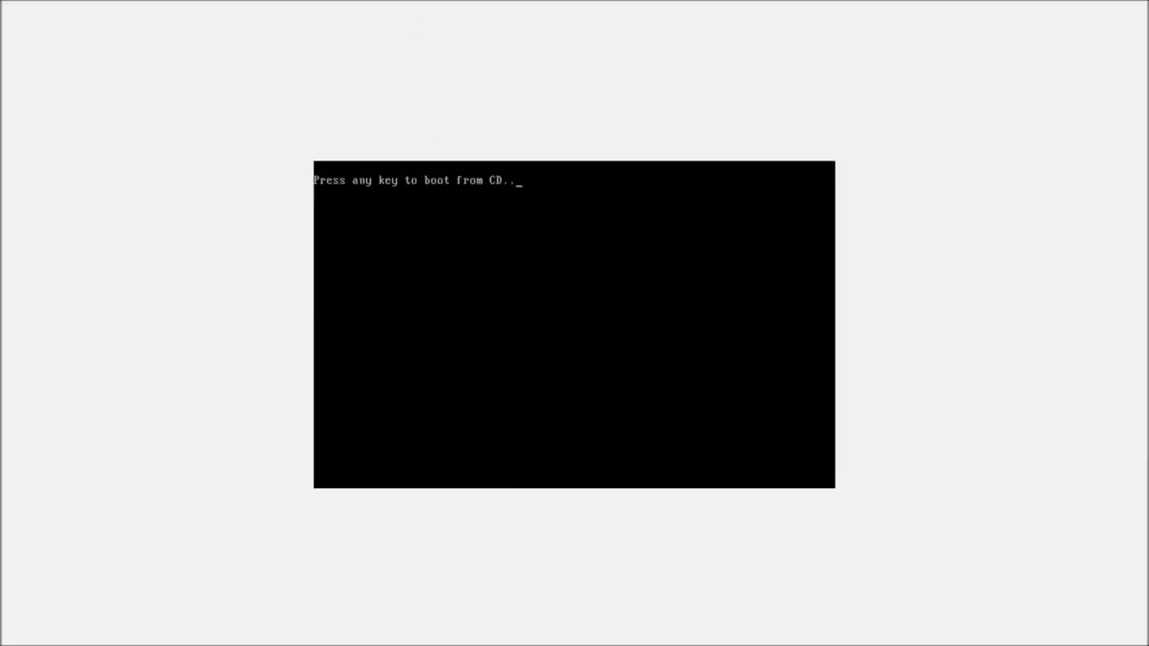
{"action": "key", "text": "Return"}
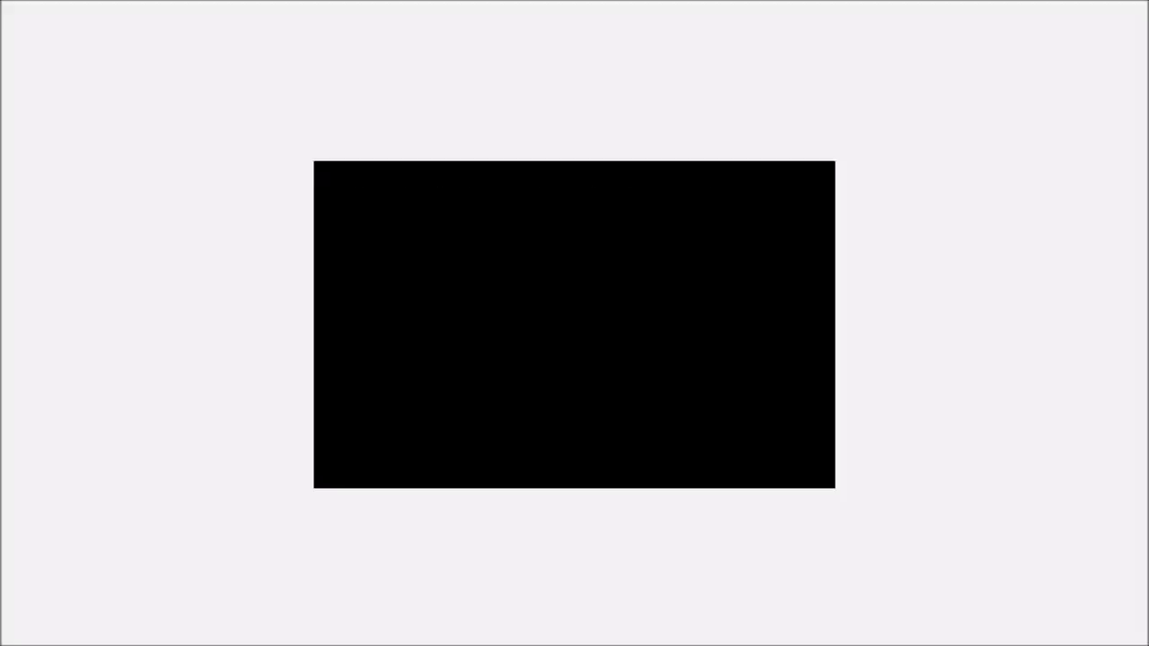
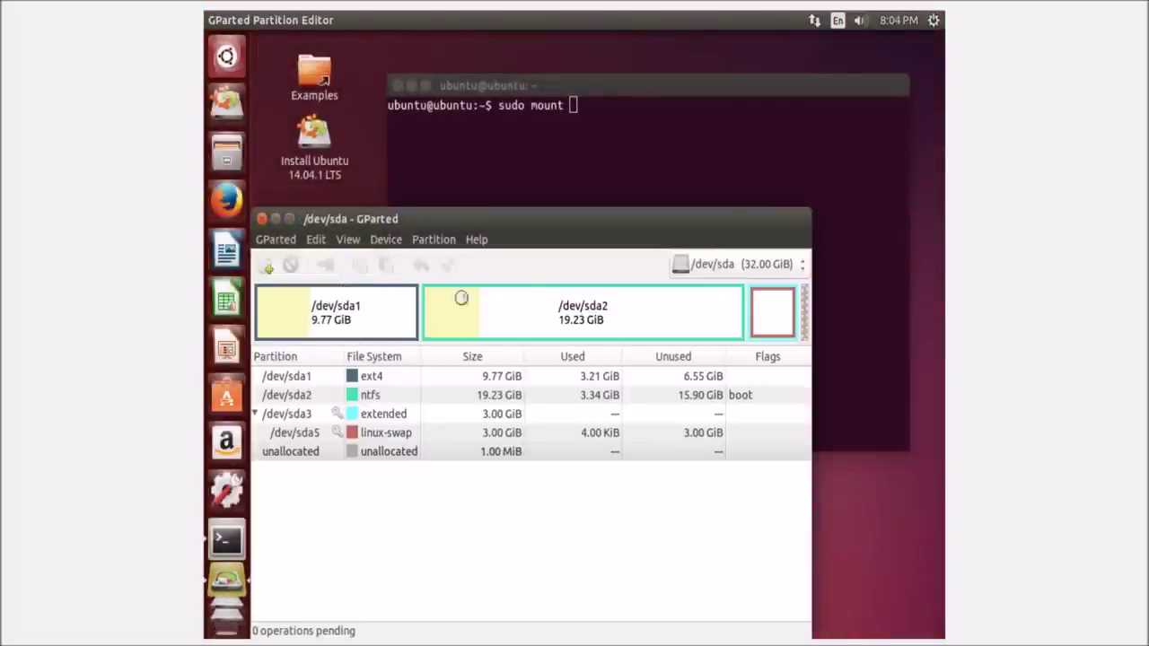
Step: Identify the ext4 partition /dev/sda1 in GParted and mount it in the terminal with sudo mount /dev/sda1 /mnt
{"action": "left_click", "coordinate": [309, 317]}
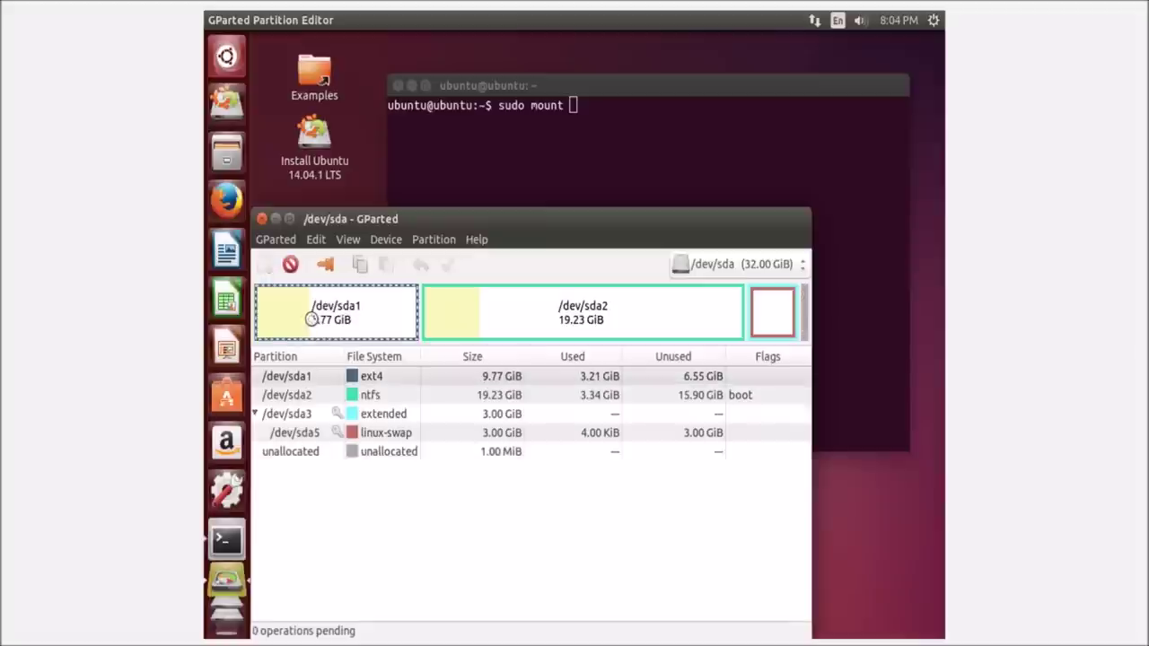
{"action": "left_click", "coordinate": [598, 111]}
{"action": "type", "text": "/dev/"}
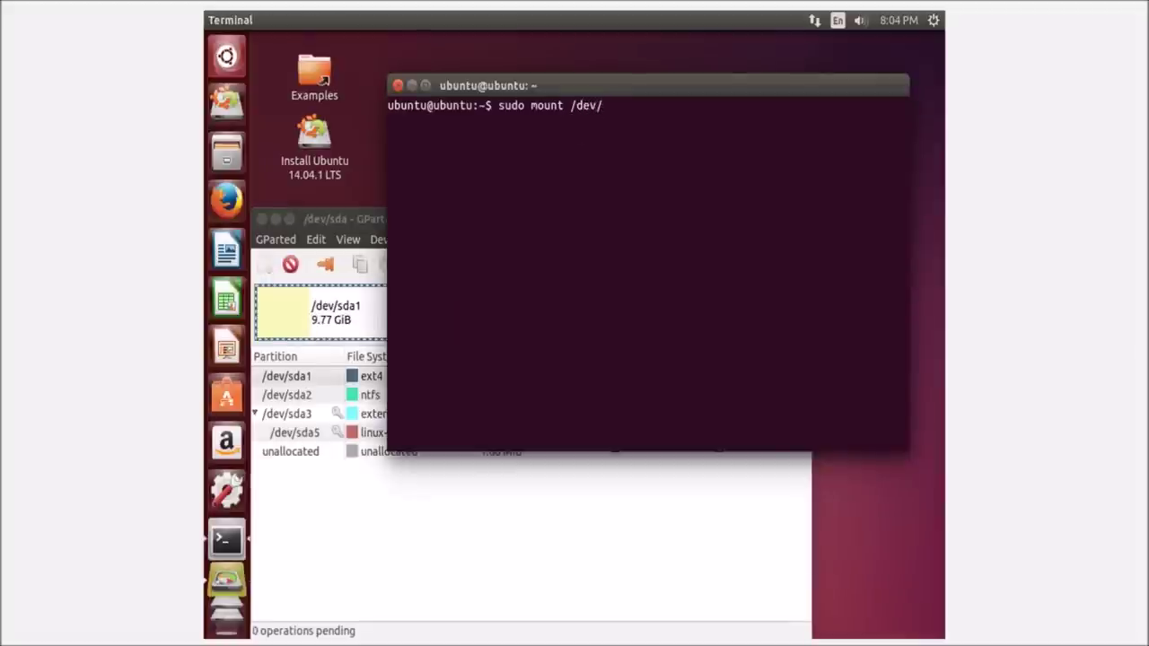
{"action": "type", "text": "sda1"}
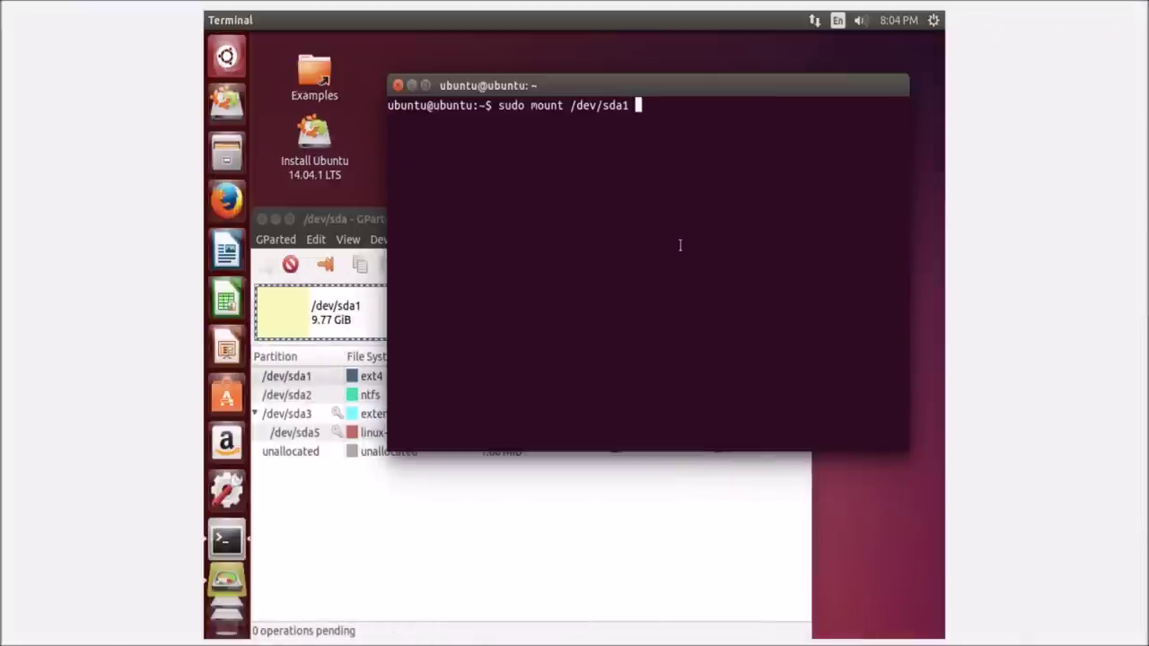
{"action": "type", "text": "/mnt"}
{"action": "key", "text": "Return"}
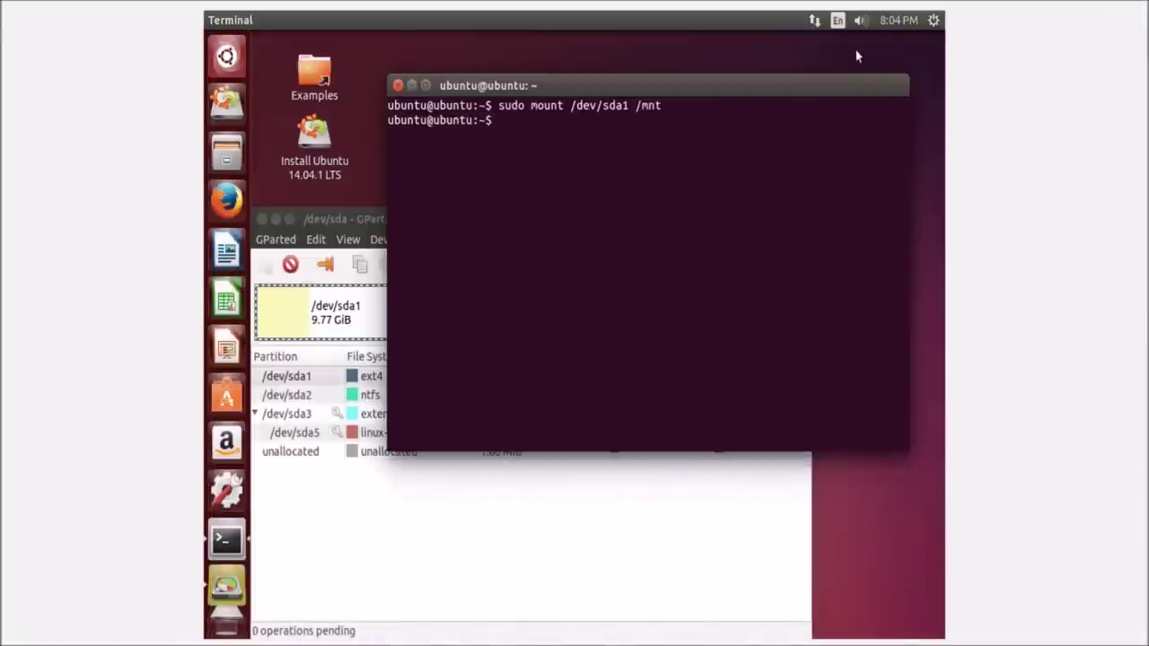
Step: Start a chained bind-mount command with sudo mount --bind /dev /mnt/dev && and continue it with sudo mount --bind /dev/pts /mnt/dev/pts &&
{"action": "left_click_drag", "start_coordinate": [840, 92], "coordinate": [883, 59]}
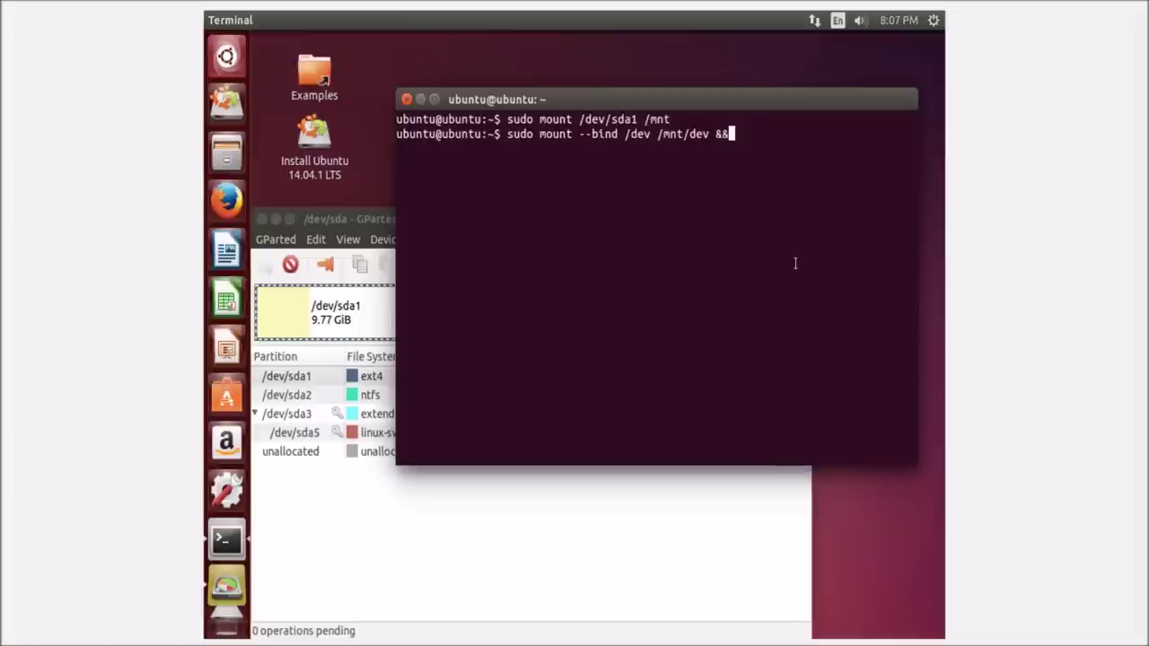
{"action": "key", "text": "Return"}
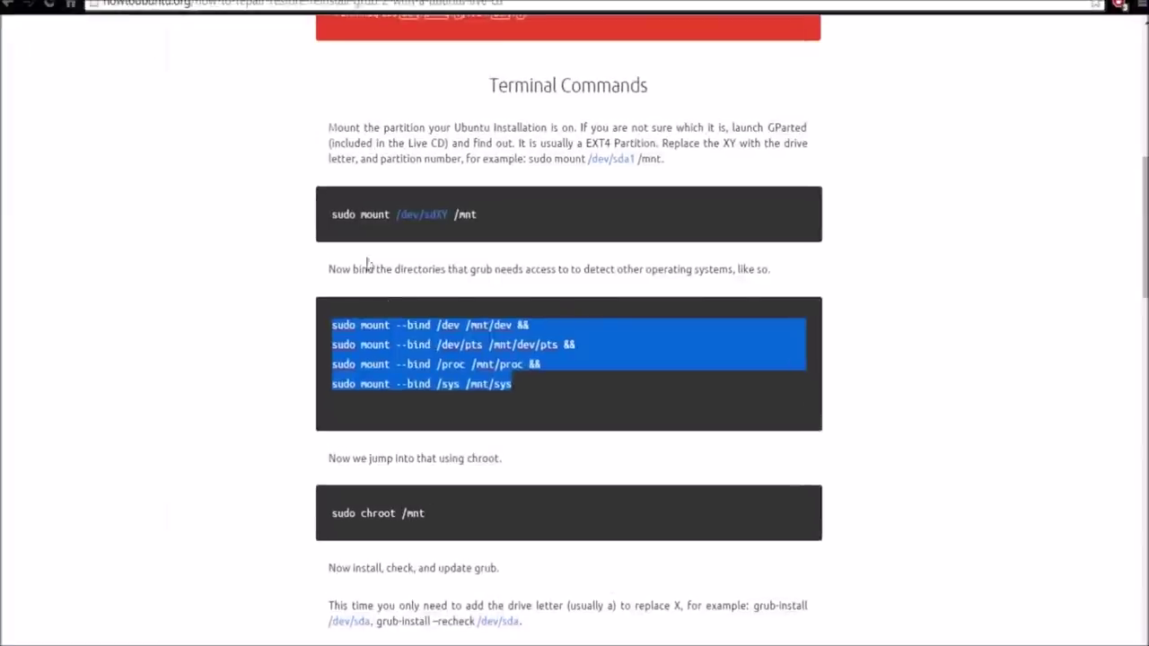
{"action": "left_click", "coordinate": [515, 355]}
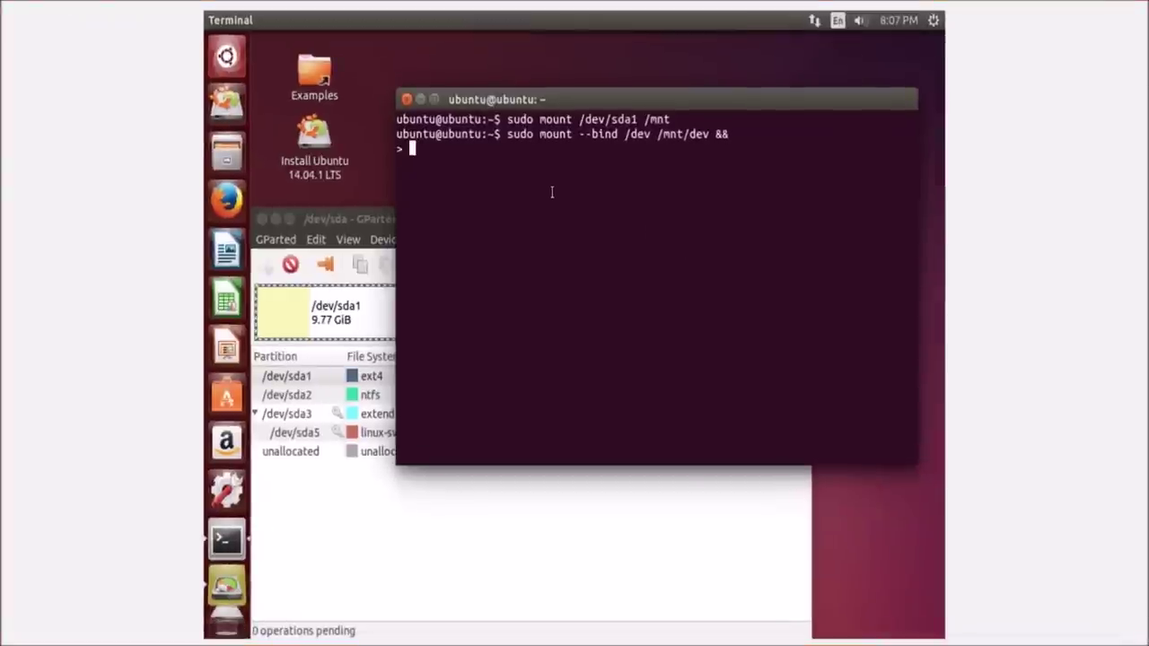
{"action": "type", "text": "sudo mount --bind /dev/pts /mnt/dev/pts &&"}
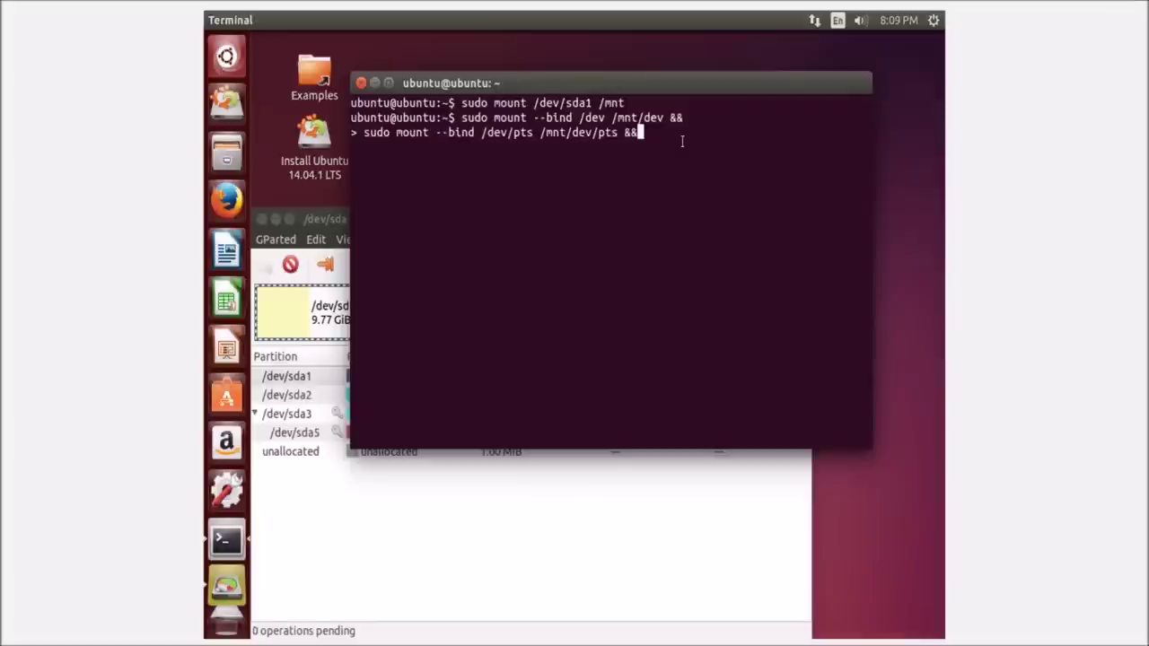
{"action": "key", "text": "Return"}
Step: Add the third line of the chained command, sudo mount --bind /proc /mnt/proc &&, following the guide
{"action": "type", "text": "sudo mount --bin"}
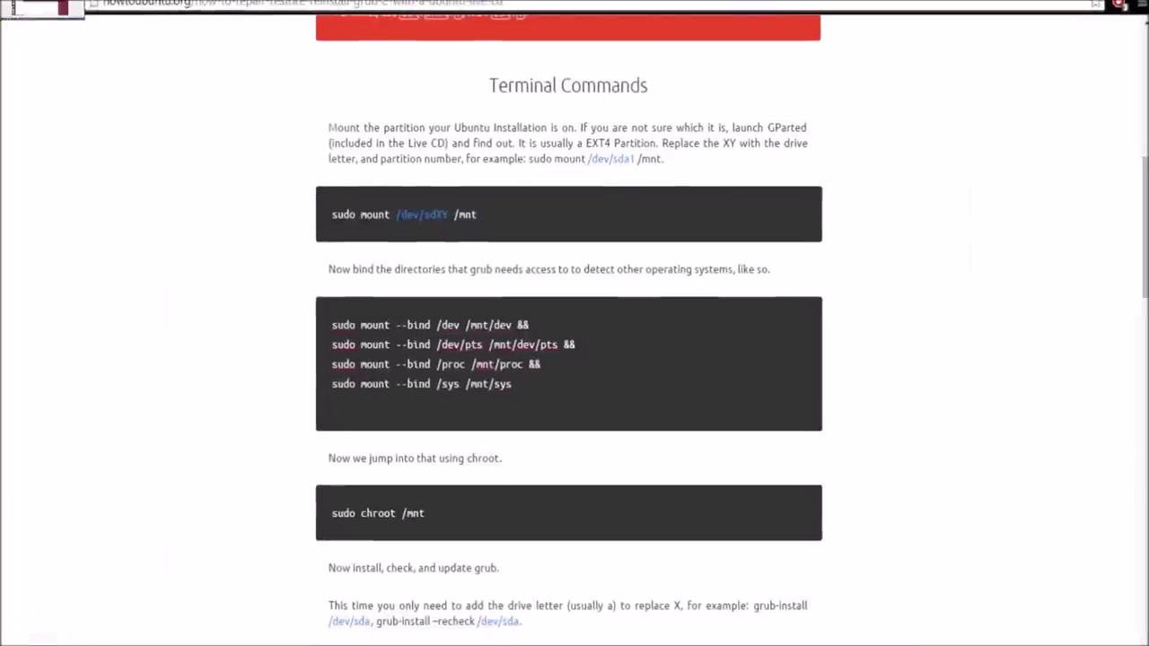
{"action": "type", "text": "d /pro"}
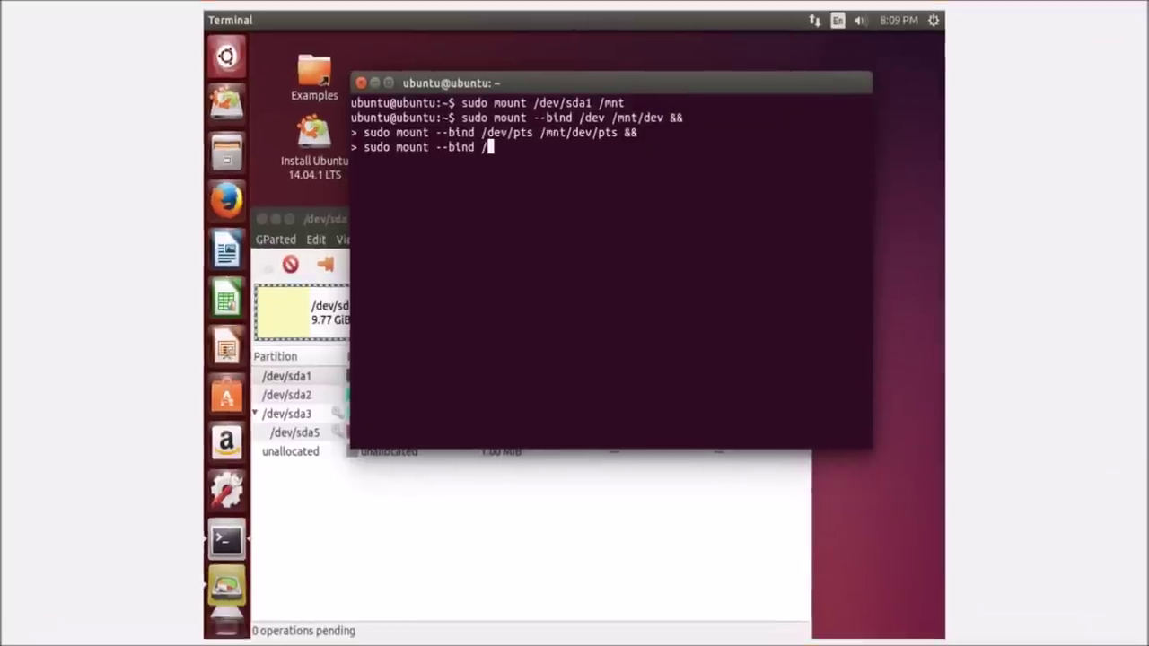
{"action": "type", "text": "c"}
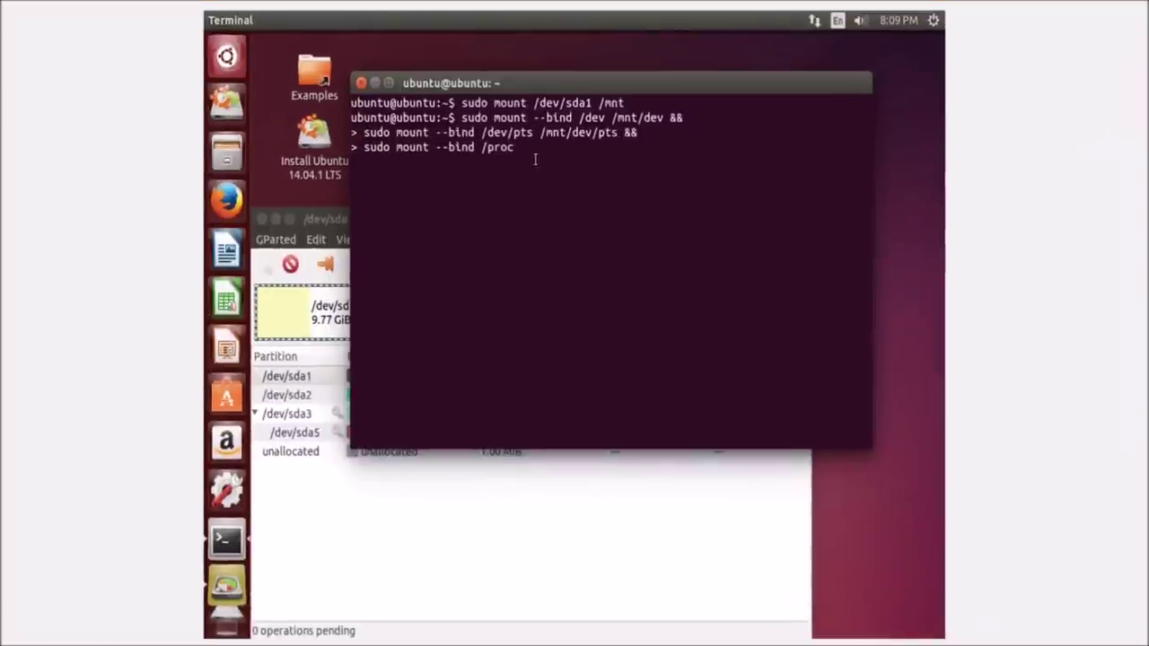
{"action": "type", "text": "/mnt/proc"}
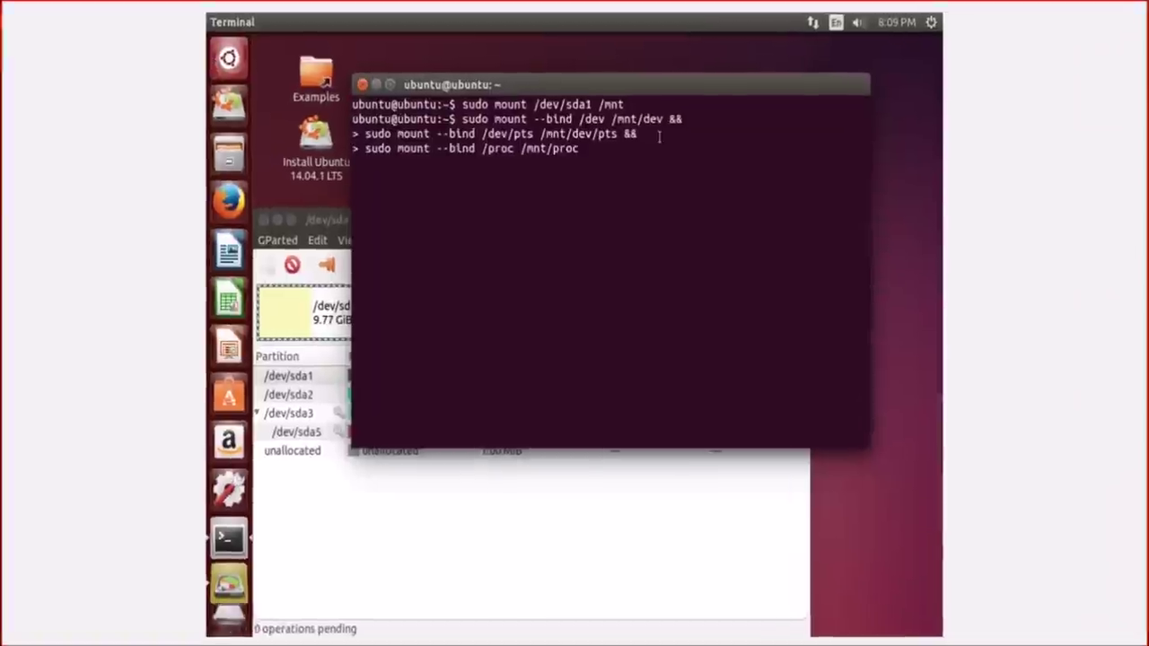
{"action": "type", "text": "&&"}
{"action": "key", "text": "Return"}
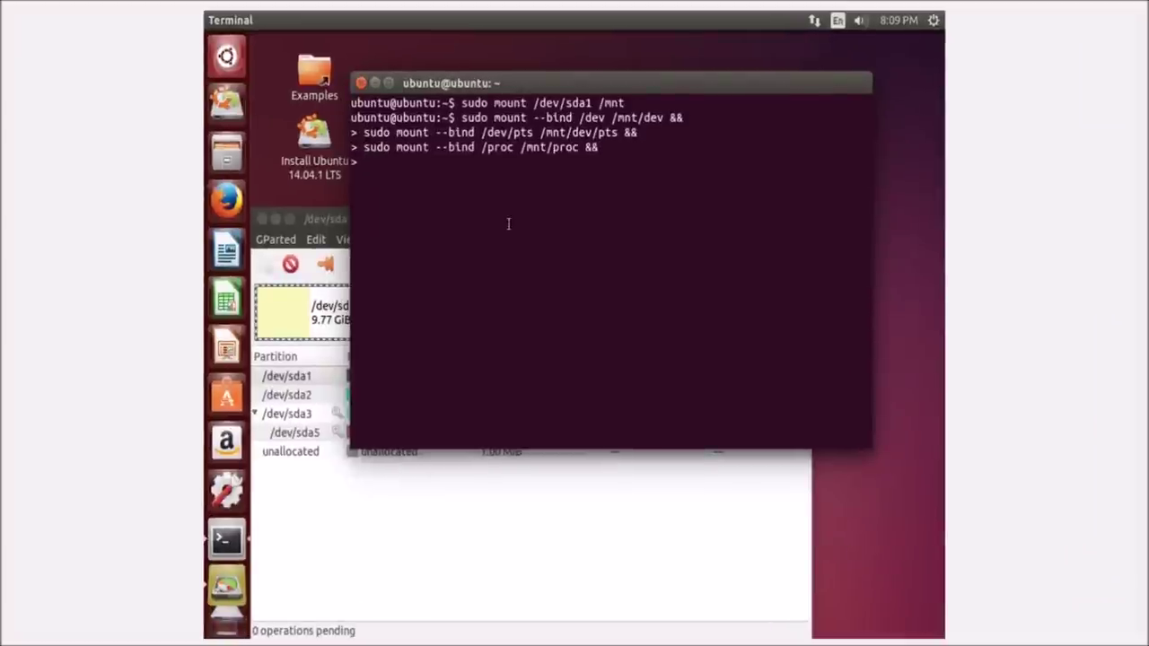
Step: Complete the chained command with sudo mount --bind /sys /mnt/sys and run it
{"action": "type", "text": "sudo mount --bind"}
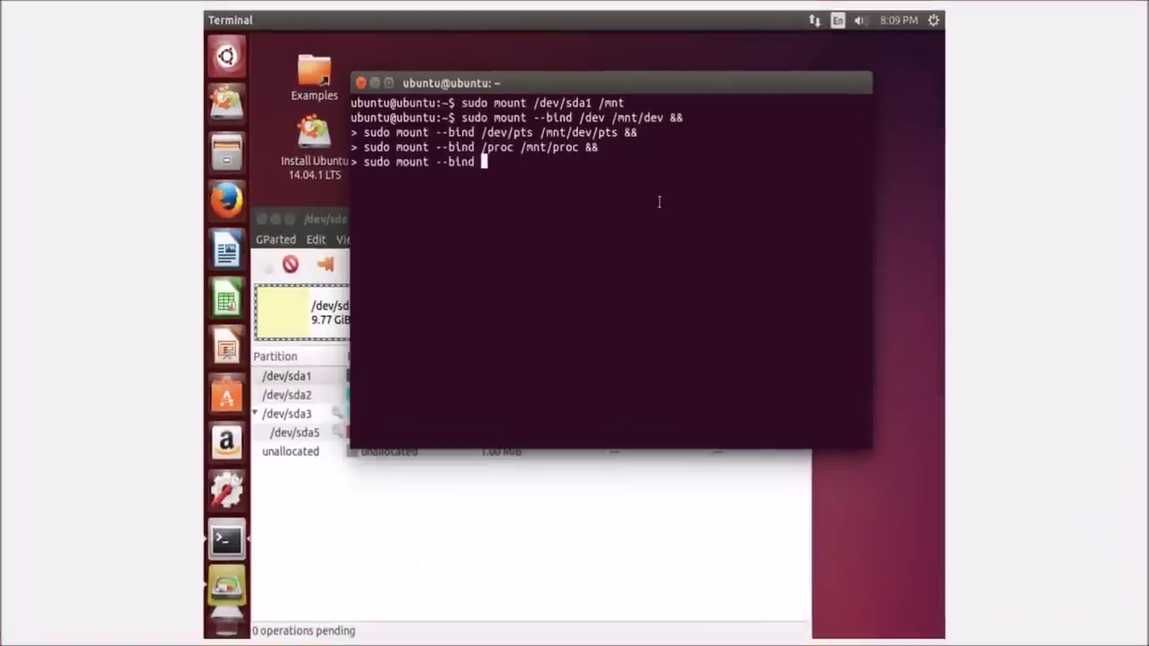
{"action": "type", "text": "/sys"}
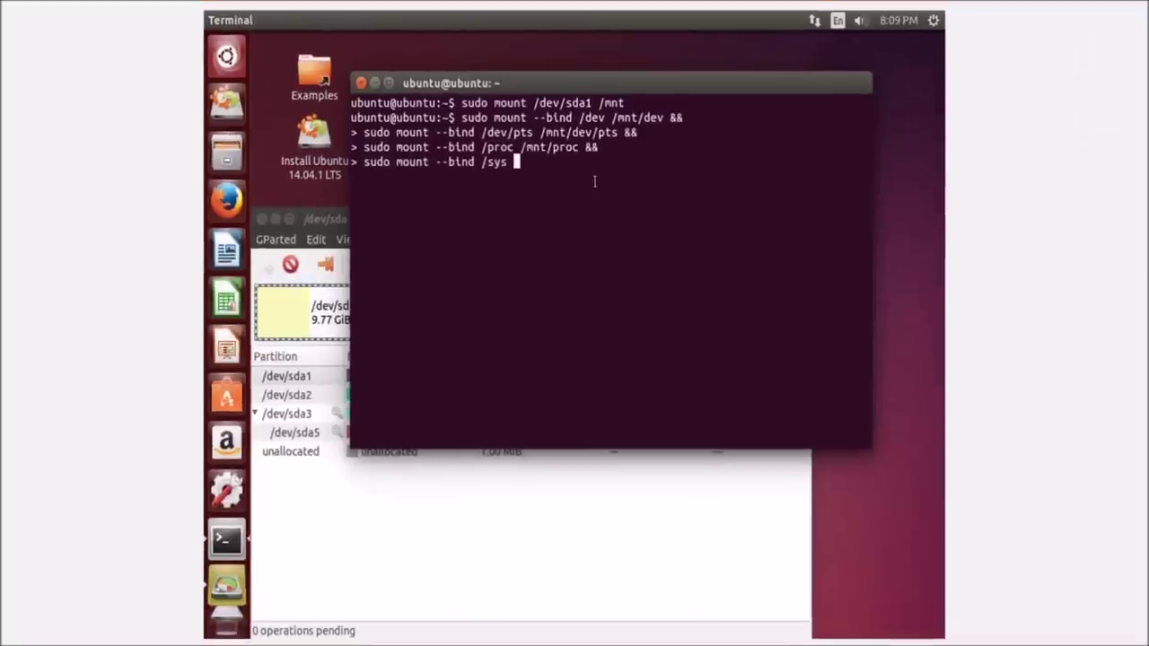
{"action": "type", "text": "/mnt/sys"}
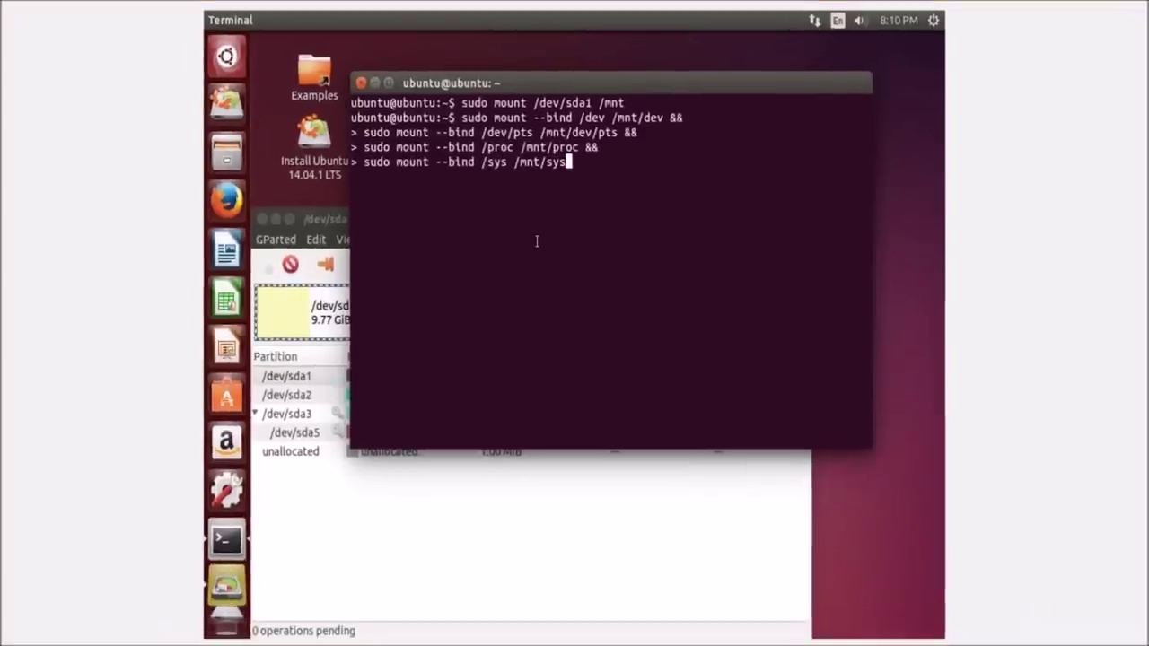
{"action": "key", "text": "Return"}
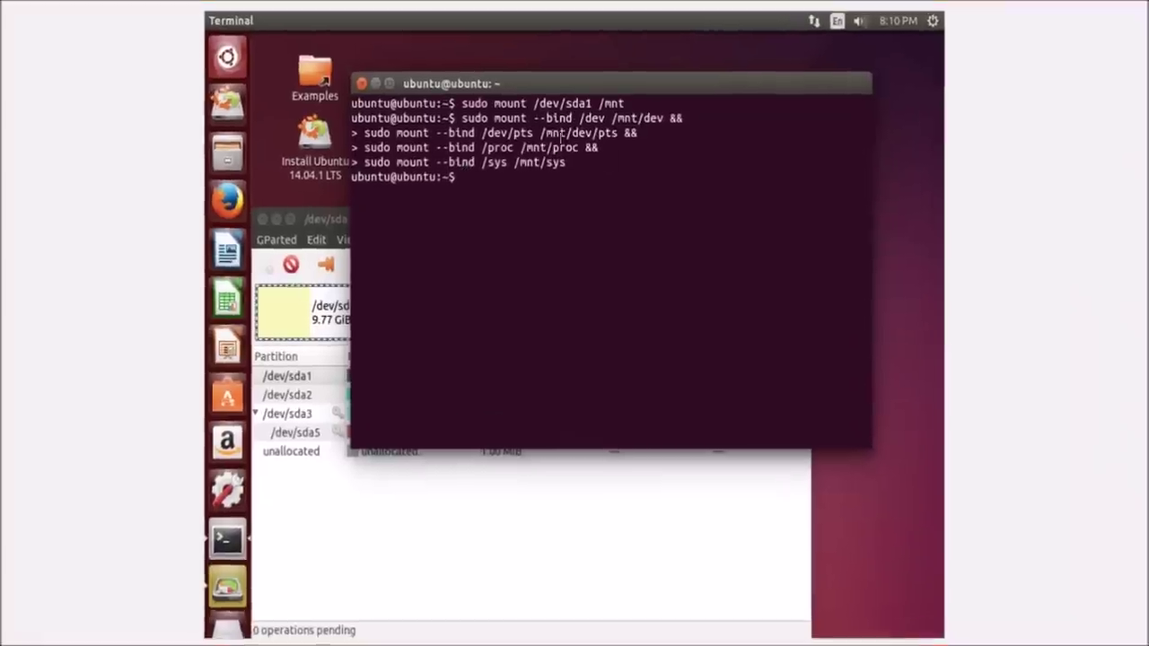
Step: Enter the mounted Ubuntu system with sudo chroot /mnt and look up the GRUB installation commands in the guide
{"action": "type", "text": "sudo chr"}
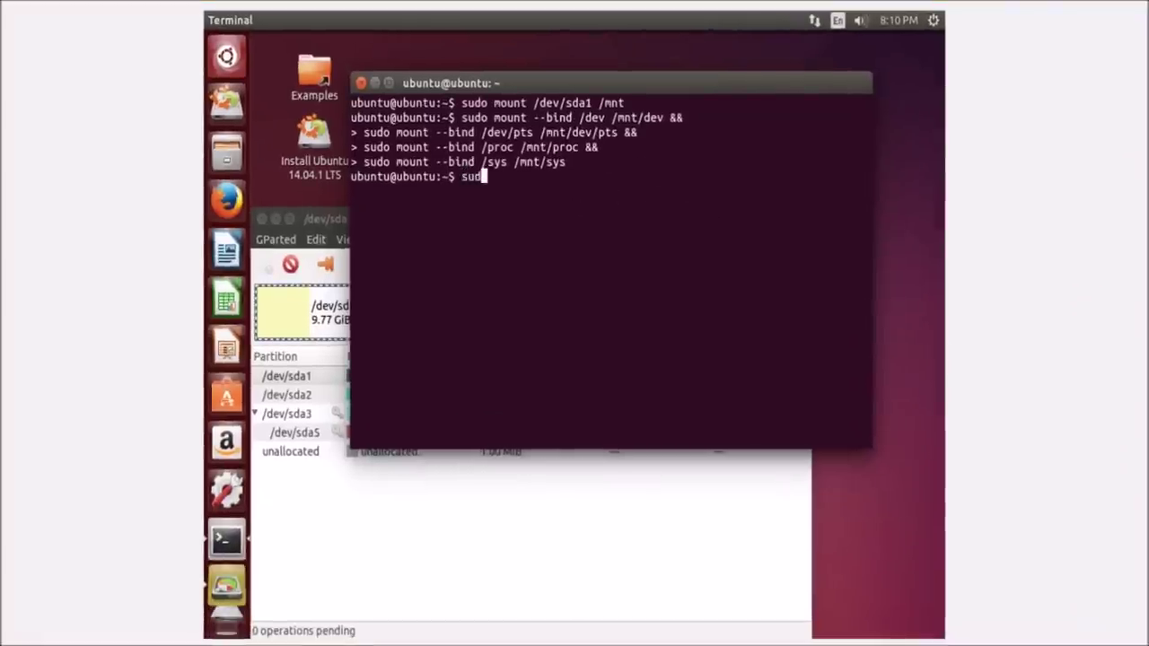
{"action": "type", "text": "oot /mnt"}
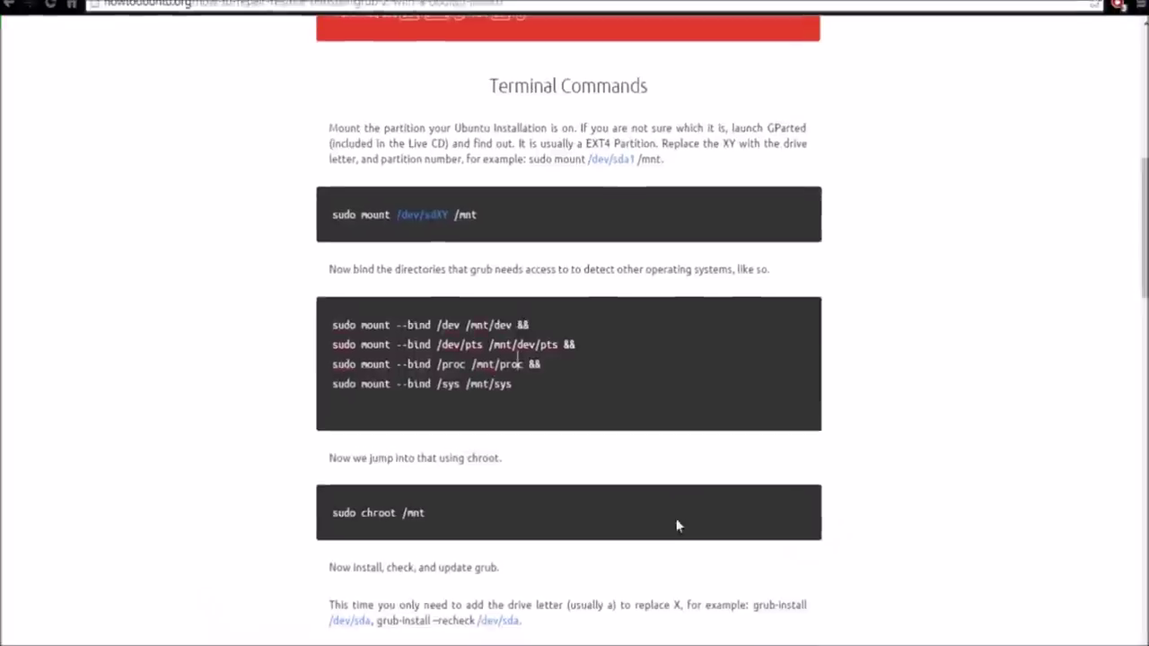
{"action": "scroll", "coordinate": [585, 498], "scroll_direction": "down", "scroll_amount": 2}
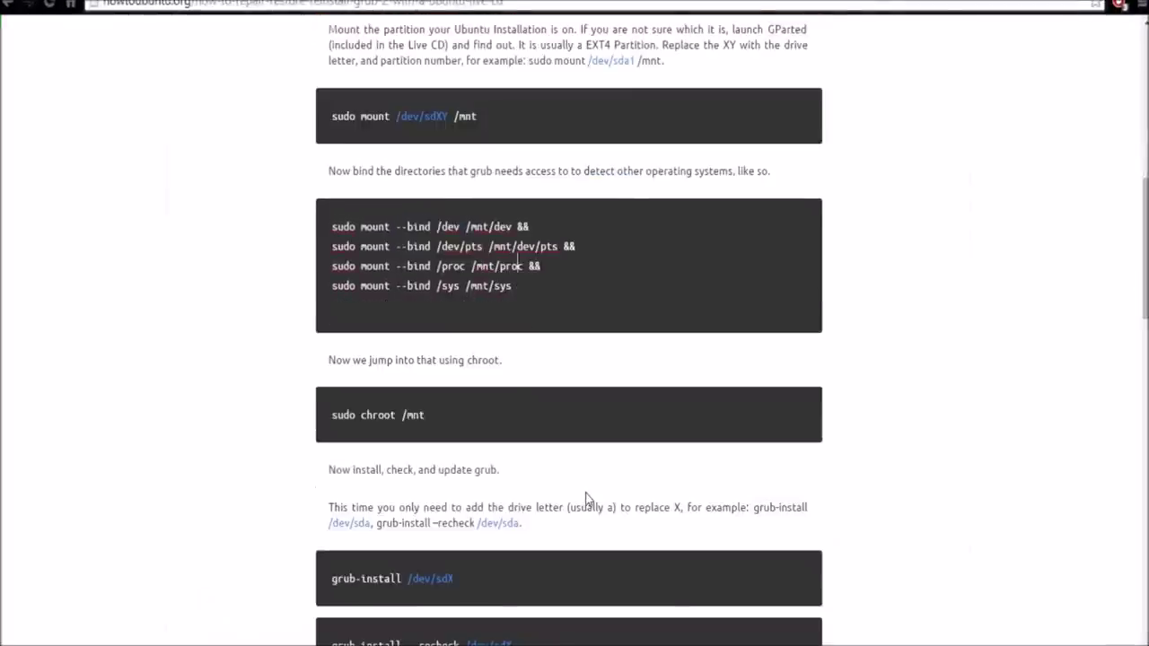
{"action": "scroll", "coordinate": [586, 498], "scroll_direction": "down", "scroll_amount": 2}
{"action": "scroll", "coordinate": [587, 500], "scroll_direction": "down", "scroll_amount": 2}
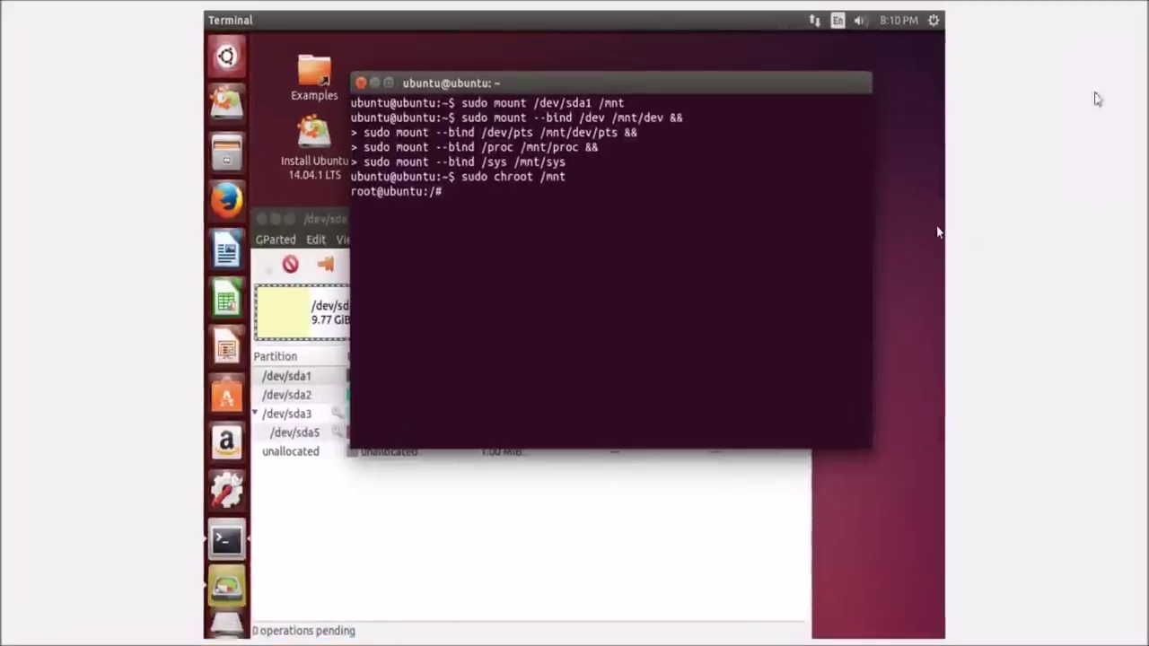
Step: Minimize GParted and enter grub-install --recheck /dev/sda at the root prompt without running it
{"action": "left_click", "coordinate": [400, 553]}
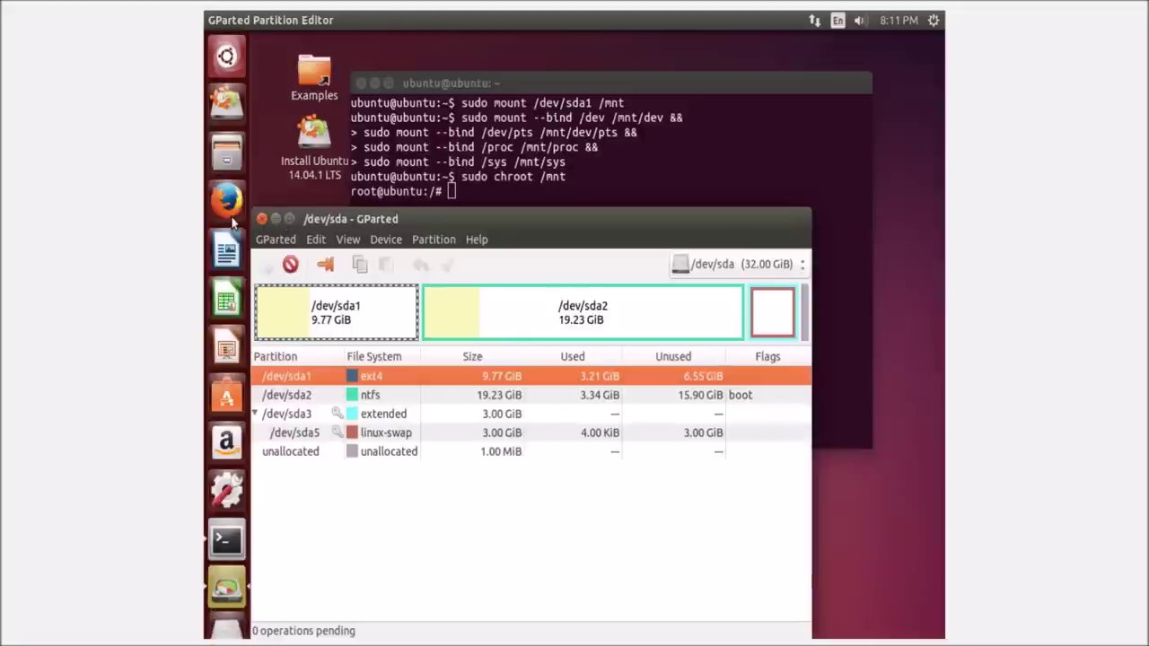
{"action": "left_click", "coordinate": [276, 219]}
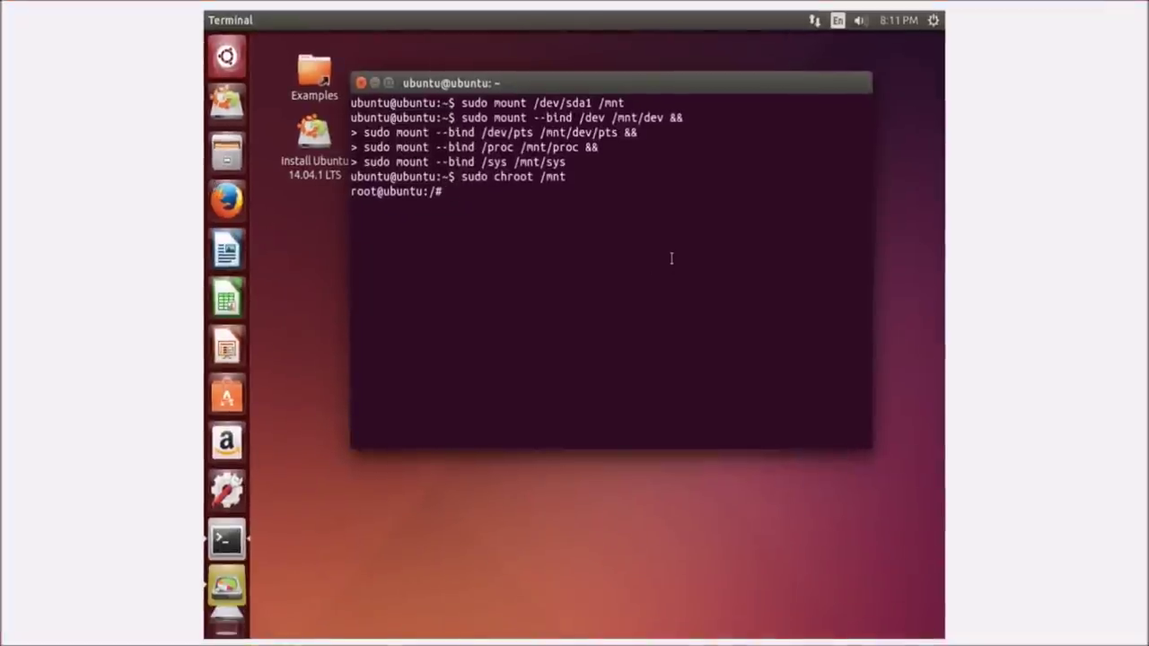
{"action": "type", "text": "grub-install"}
{"action": "key", "text": "super+Tab"}
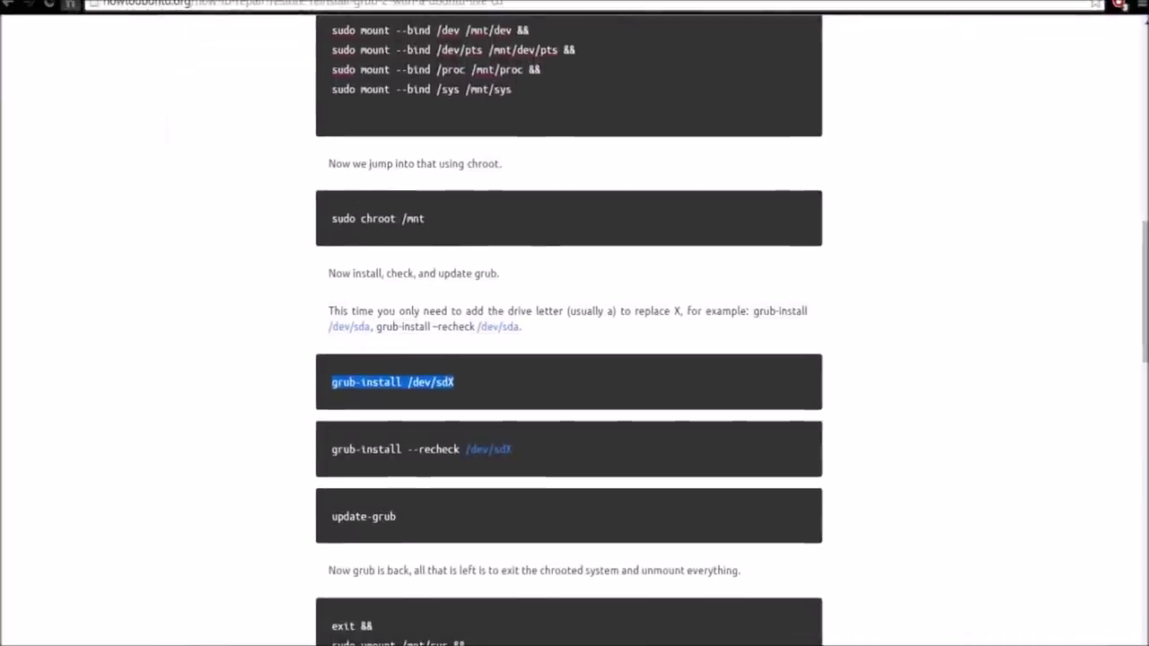
{"action": "key", "text": "super+Tab"}
{"action": "type", "text": "--recheck"}
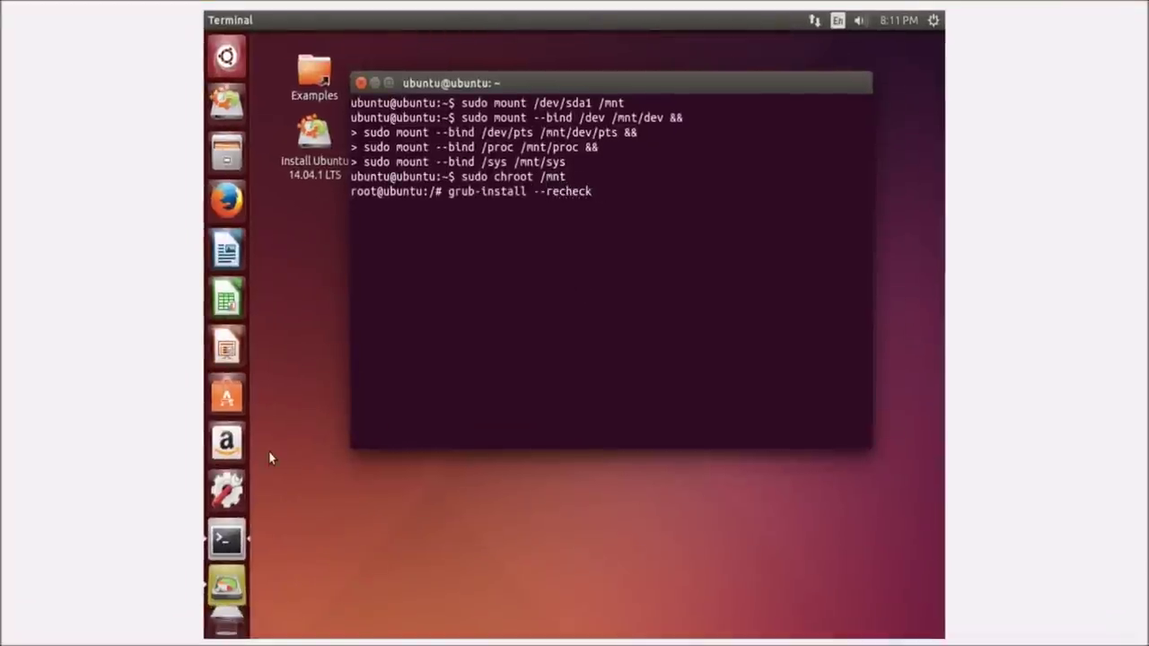
{"action": "key", "text": "super+Tab"}
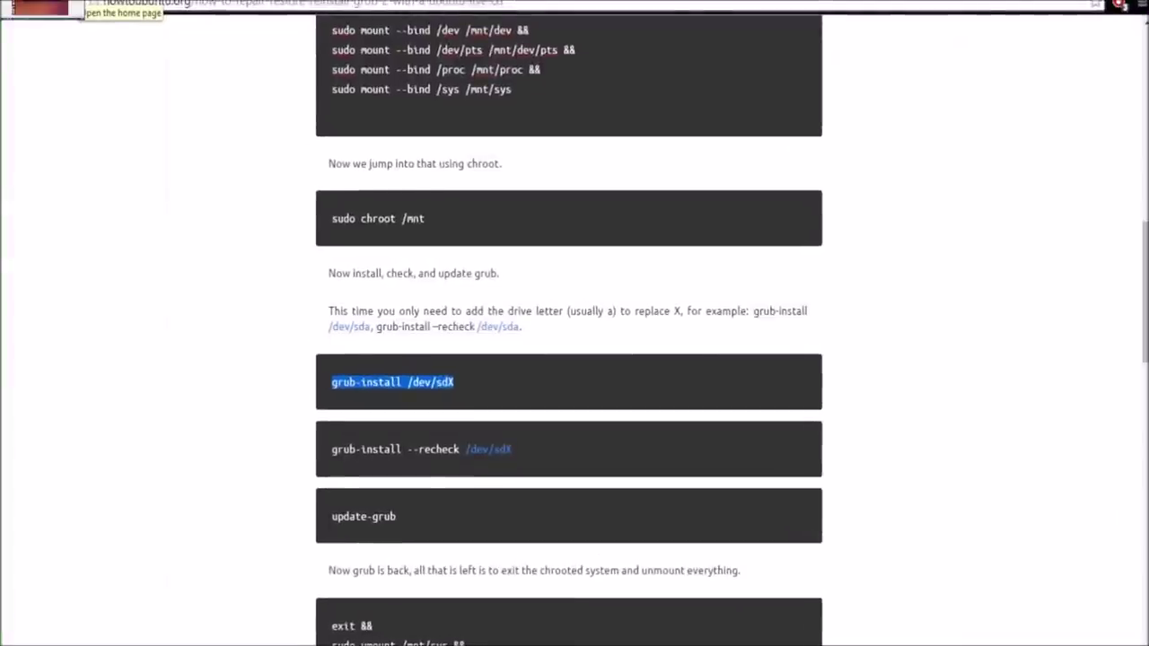
{"action": "key", "text": "super+Tab"}
{"action": "type", "text": "/dev/"}
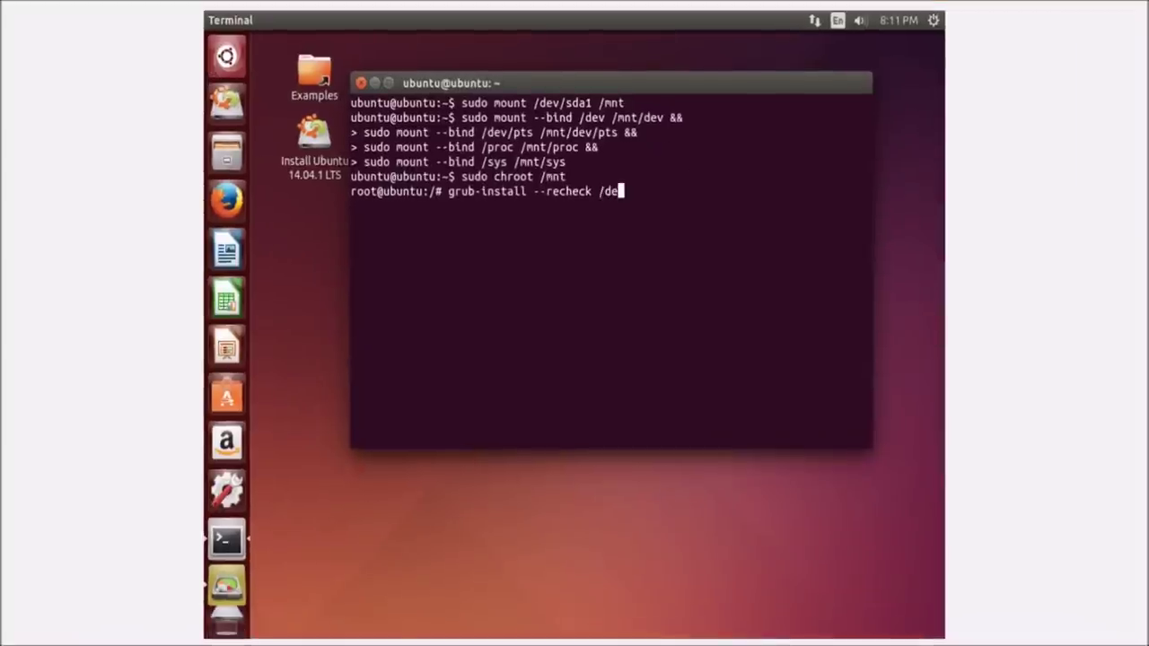
{"action": "type", "text": "sda"}
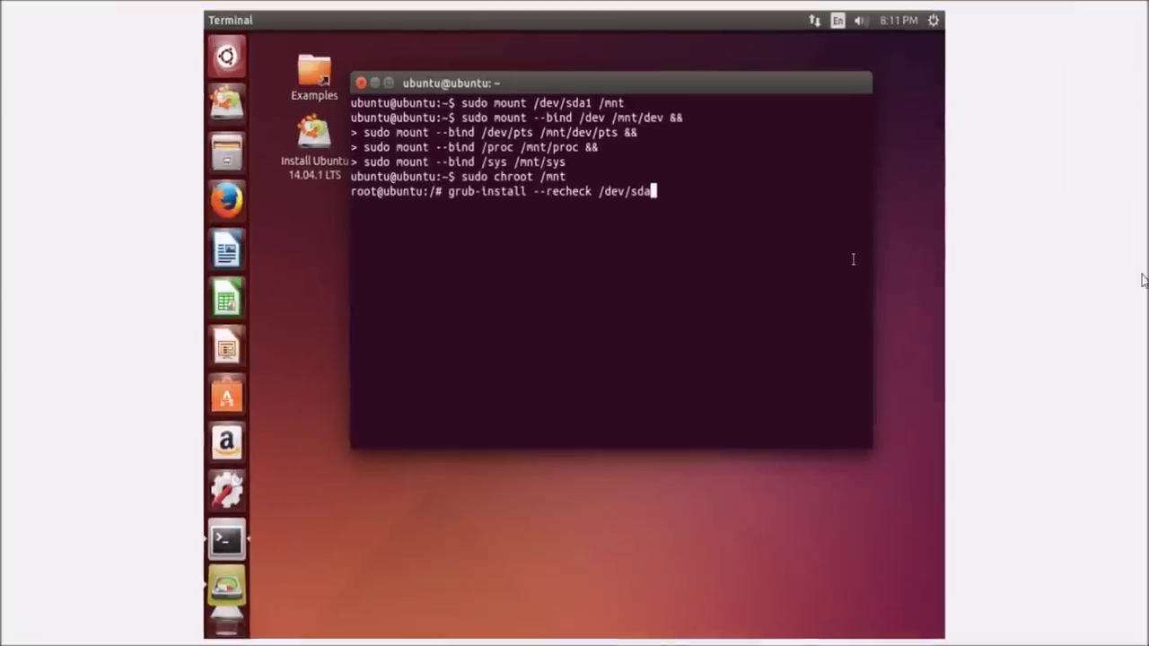
Step: Remove the --recheck option from the entered command and run grub-install /dev/sda
{"action": "key", "text": "Left"}
{"action": "key", "text": "Left"}
{"action": "key", "text": "Left"}
{"action": "key", "text": "Left"}
{"action": "key", "text": "Left"}
{"action": "key", "text": "Left"}
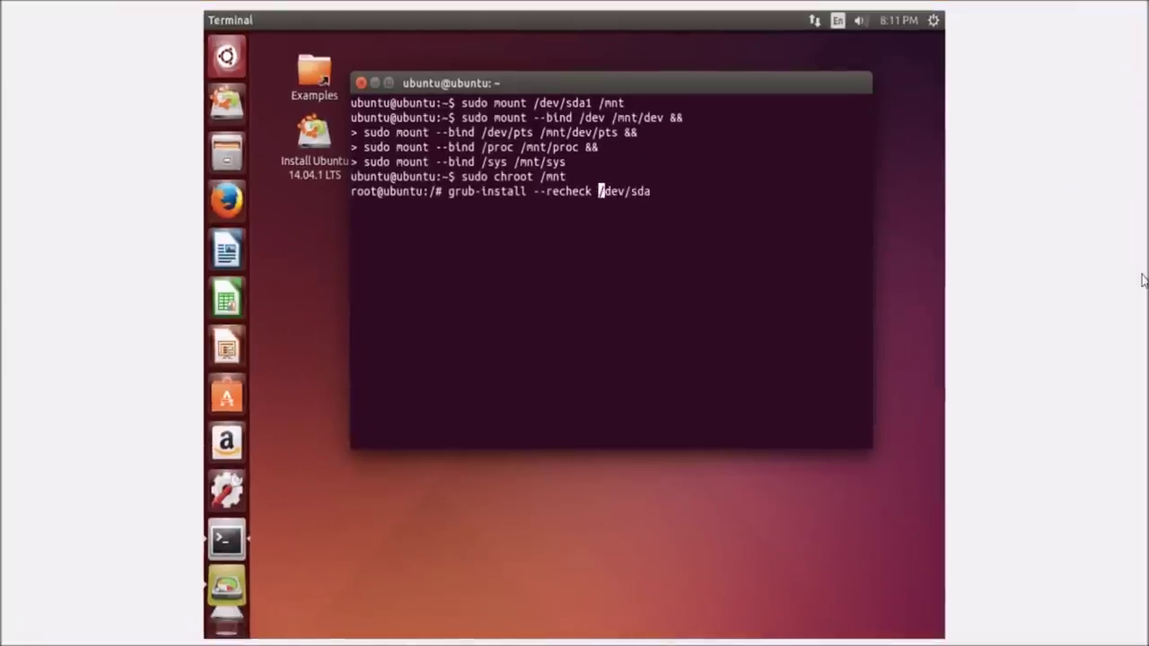
{"action": "key", "text": "BackSpace"}
{"action": "key", "text": "BackSpace"}
{"action": "key", "text": "BackSpace"}
{"action": "key", "text": "BackSpace"}
{"action": "key", "text": "BackSpace"}
{"action": "key", "text": "BackSpace"}
{"action": "key", "text": "BackSpace"}
{"action": "key", "text": "BackSpace"}
{"action": "key", "text": "BackSpace"}
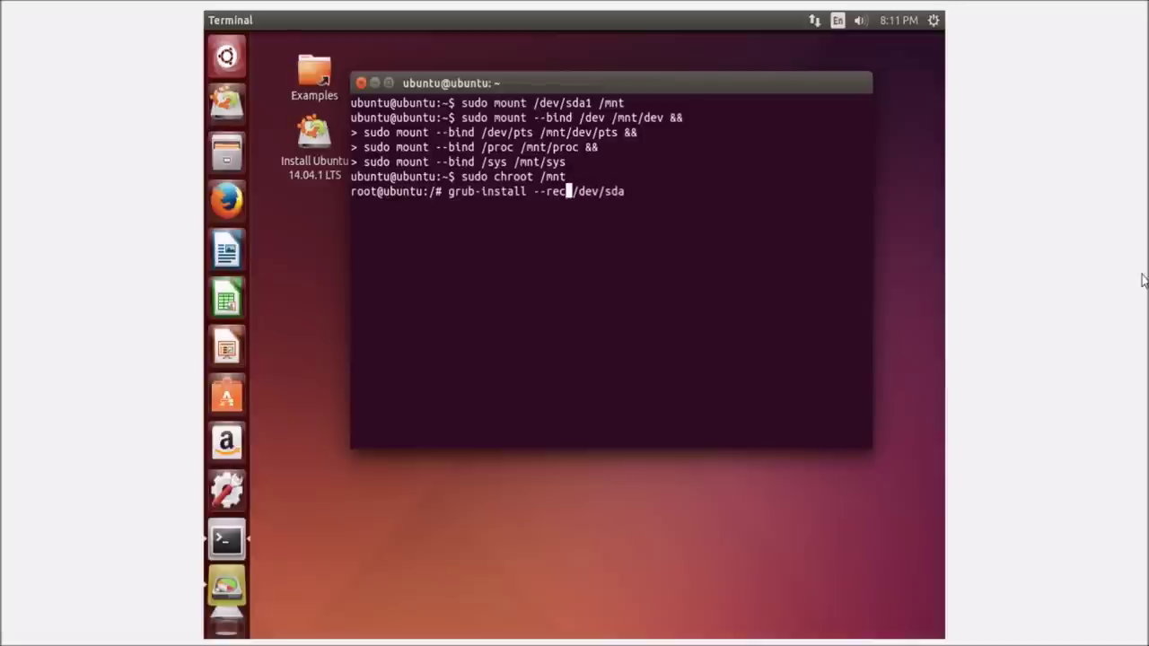
{"action": "key", "text": "BackSpace"}
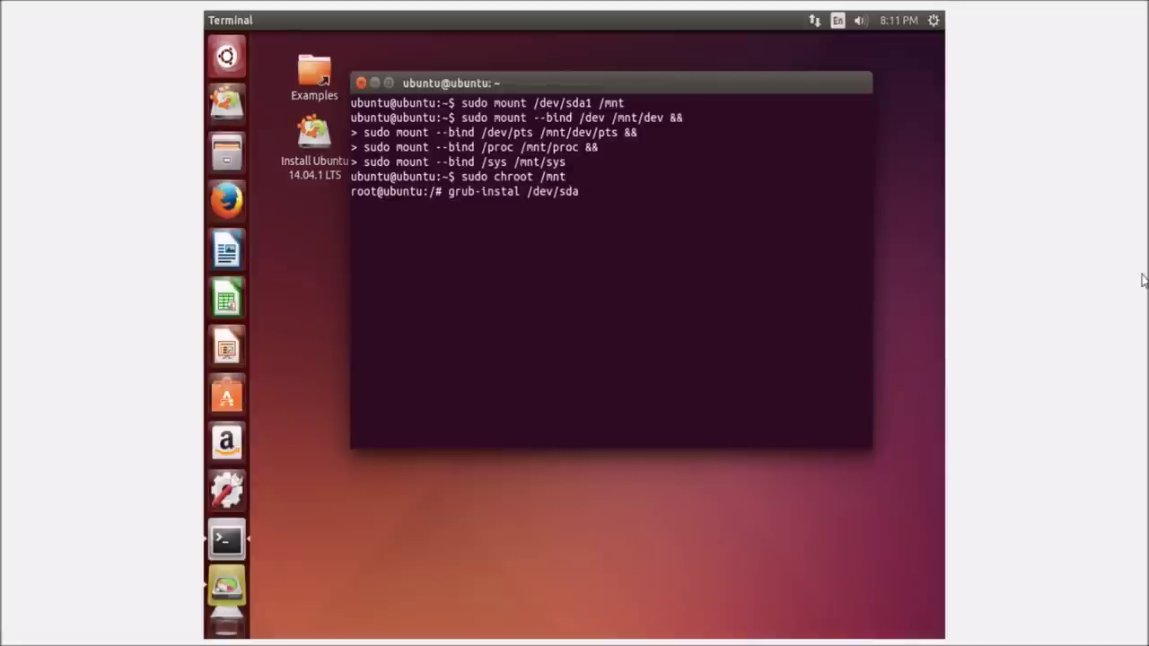
{"action": "type", "text": "l"}
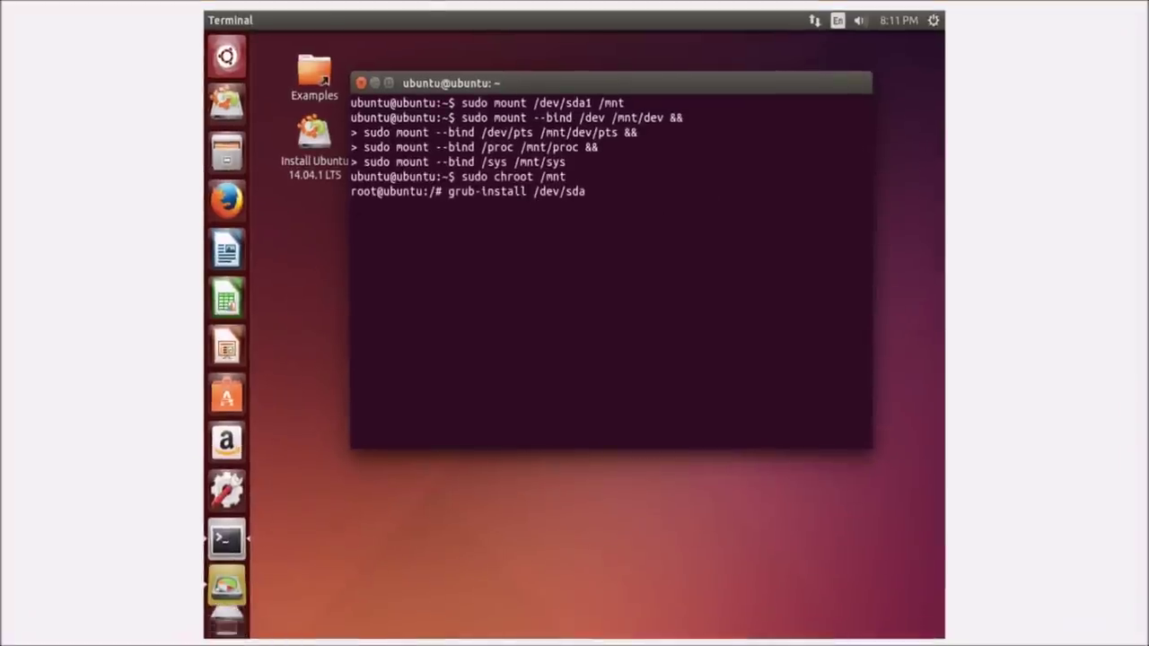
{"action": "key", "text": "Return"}
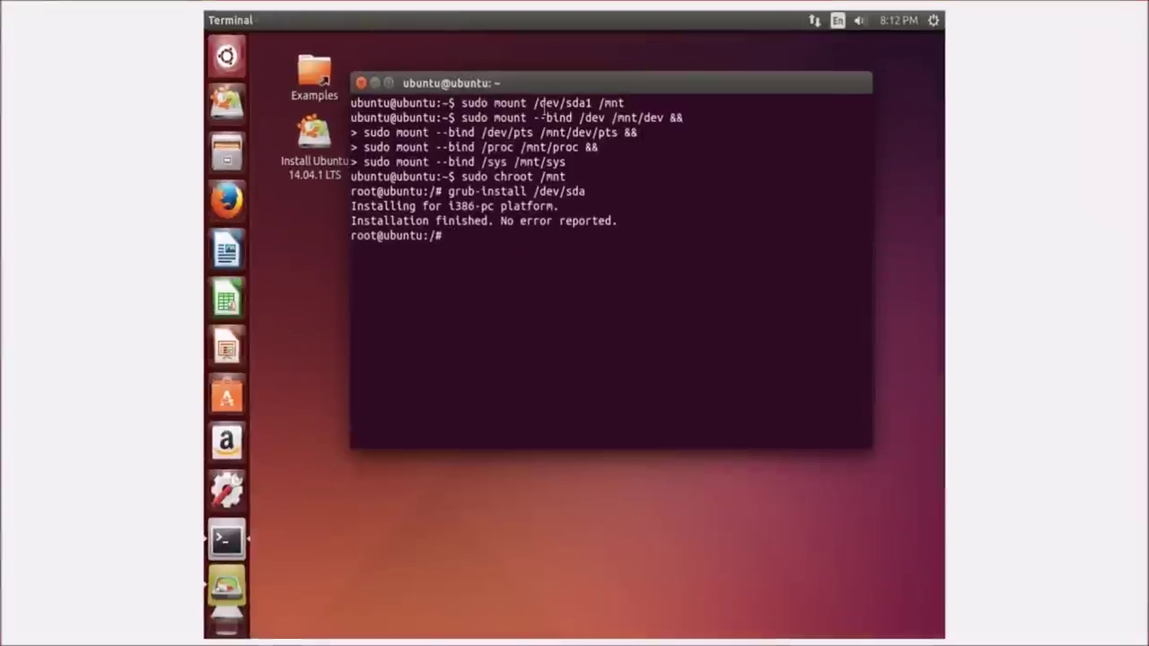
Step: Recall the previous command, insert the --recheck option before the drive, and run grub-install --recheck /dev/sda
{"action": "key", "text": "Up"}
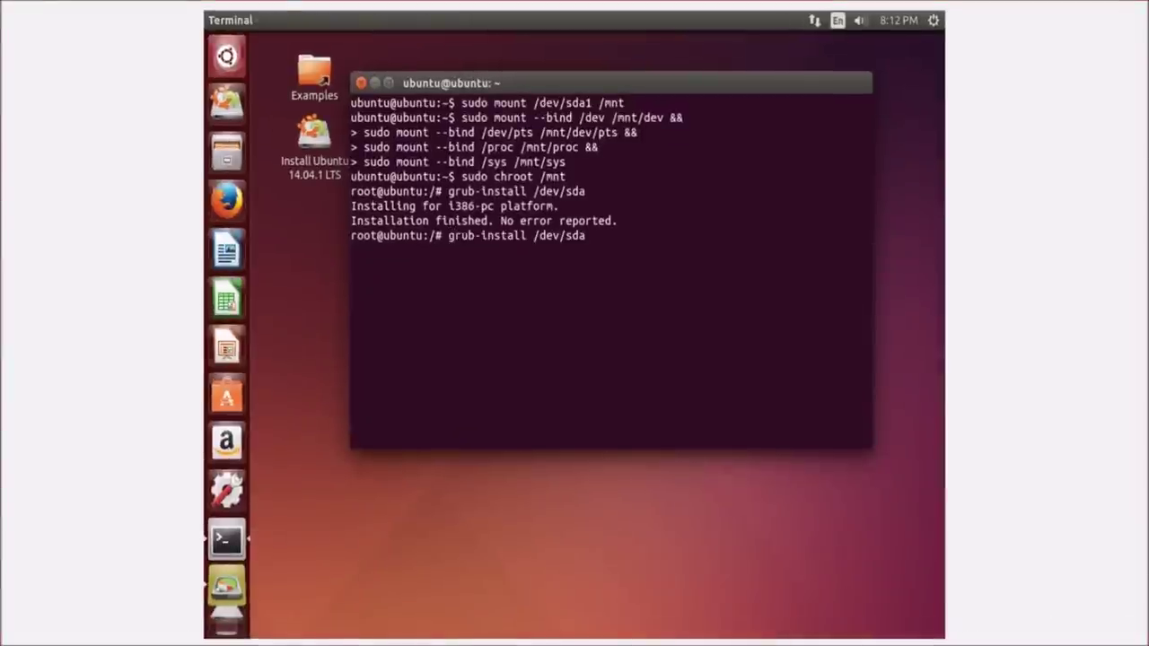
{"action": "key", "text": "Left"}
{"action": "key", "text": "Left"}
{"action": "key", "text": "Left"}
{"action": "key", "text": "Left"}
{"action": "key", "text": "Left"}
{"action": "key", "text": "Left"}
{"action": "key", "text": "Left"}
{"action": "key", "text": "Left"}
{"action": "key", "text": "Left"}
{"action": "key", "text": "Left"}
{"action": "key", "text": "Right"}
{"action": "key", "text": "Right"}
{"action": "type", "text": "recheck"}
{"action": "key", "text": "alt+Tab"}
{"action": "key", "text": "alt+Tab"}
{"action": "key", "text": "Left"}
{"action": "key", "text": "Left"}
{"action": "key", "text": "Left"}
{"action": "key", "text": "Left"}
{"action": "key", "text": "Left"}
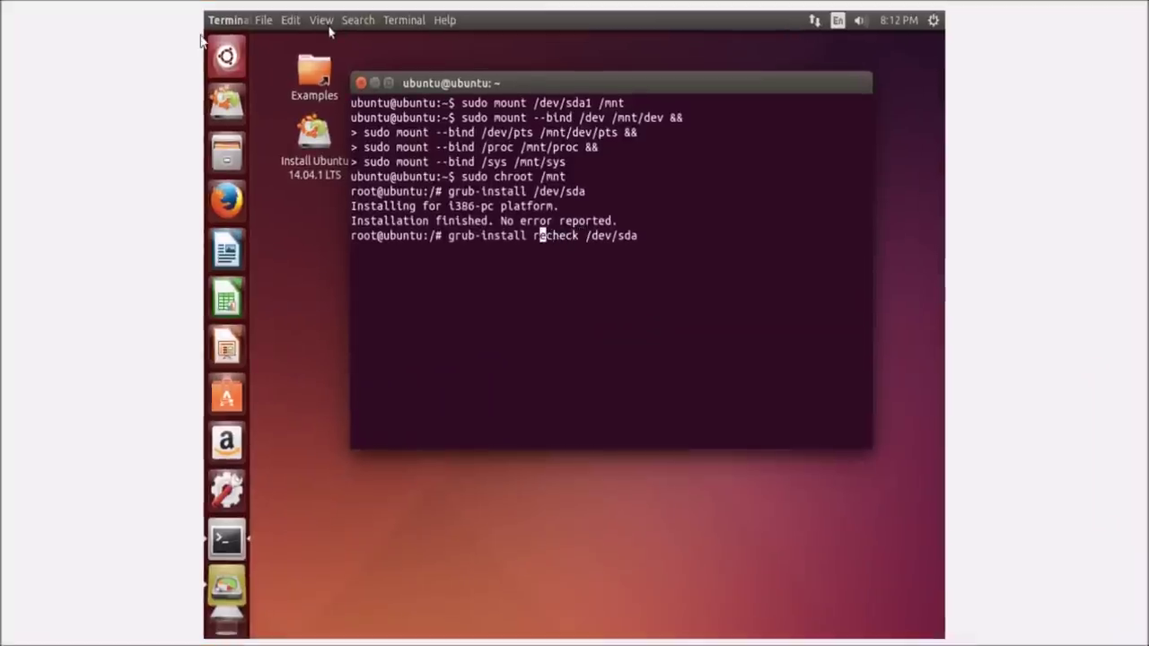
{"action": "type", "text": "--"}
{"action": "key", "text": "Left"}
{"action": "key", "text": "Left"}
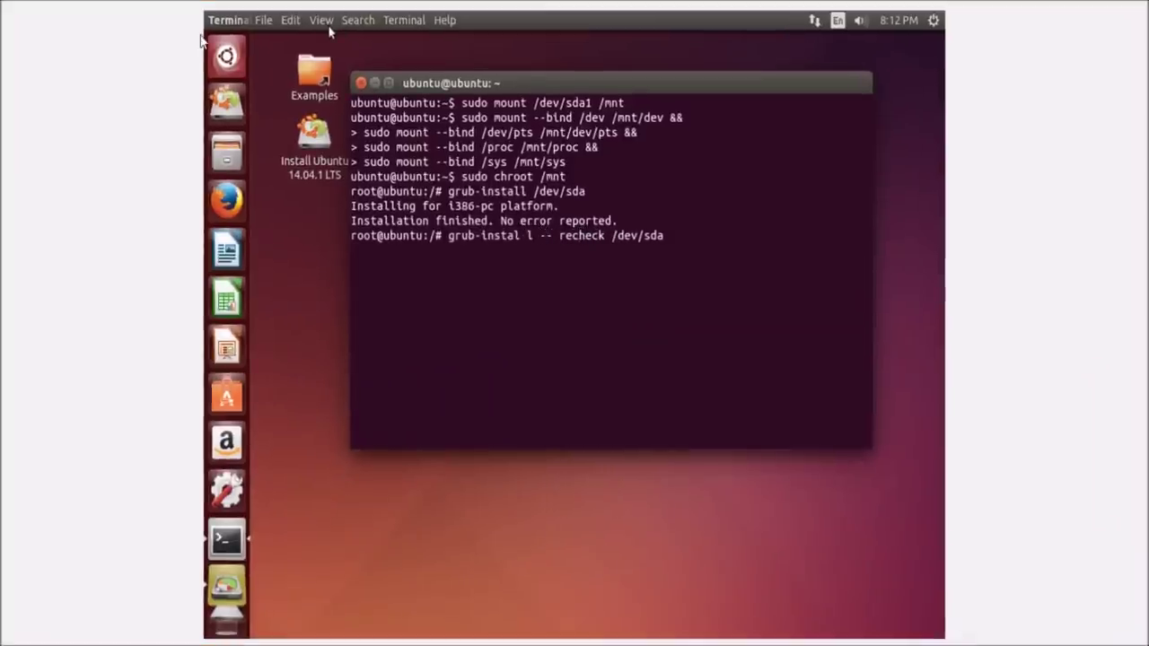
{"action": "key", "text": "BackSpace"}
{"action": "key", "text": "Right"}
{"action": "key", "text": "Right"}
{"action": "key", "text": "Right"}
{"action": "key", "text": "Right"}
{"action": "key", "text": "Right"}
{"action": "key", "text": "BackSpace"}
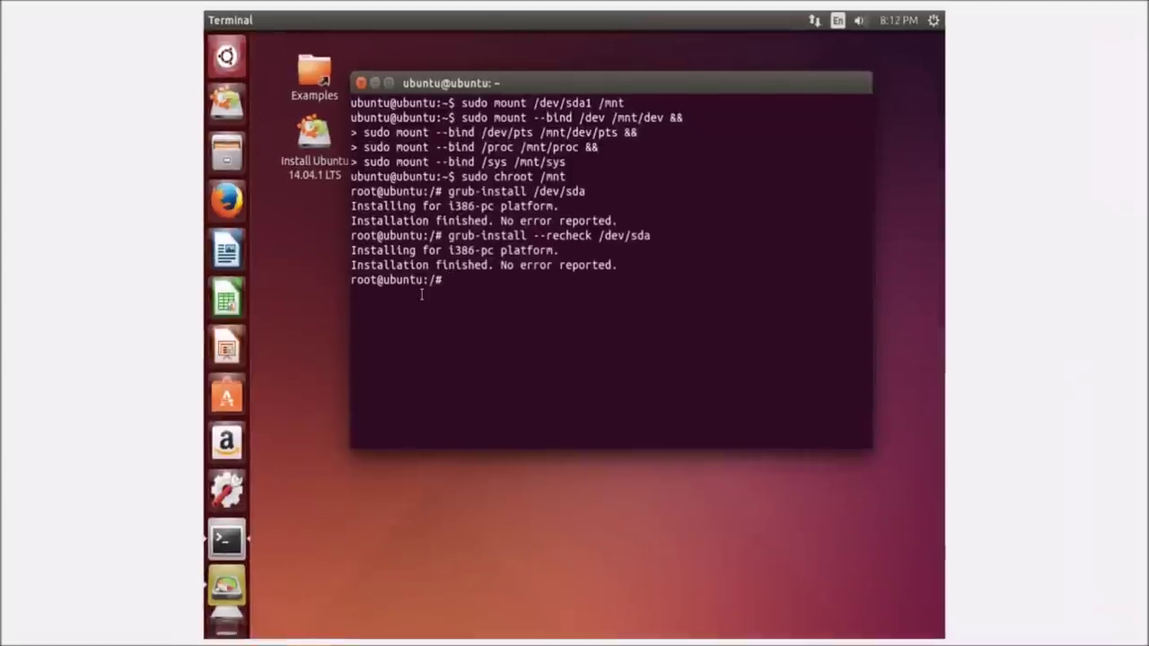
Step: Update the GRUB boot menu by running update-grub
{"action": "type", "text": "update-grub"}
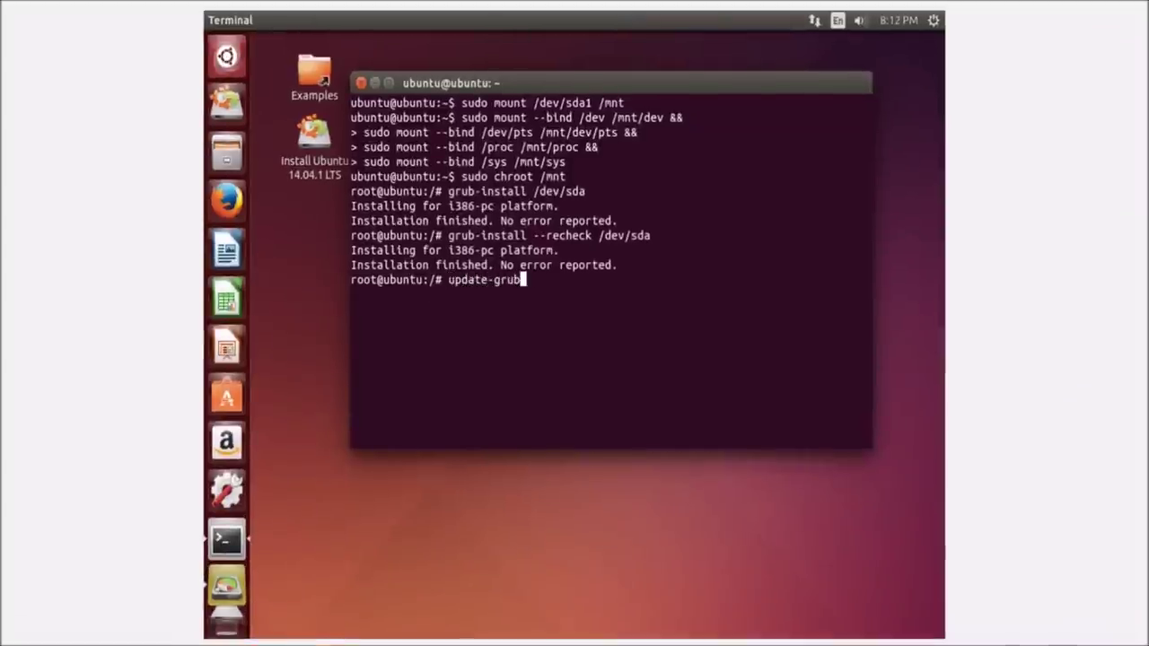
{"action": "key", "text": "Return"}
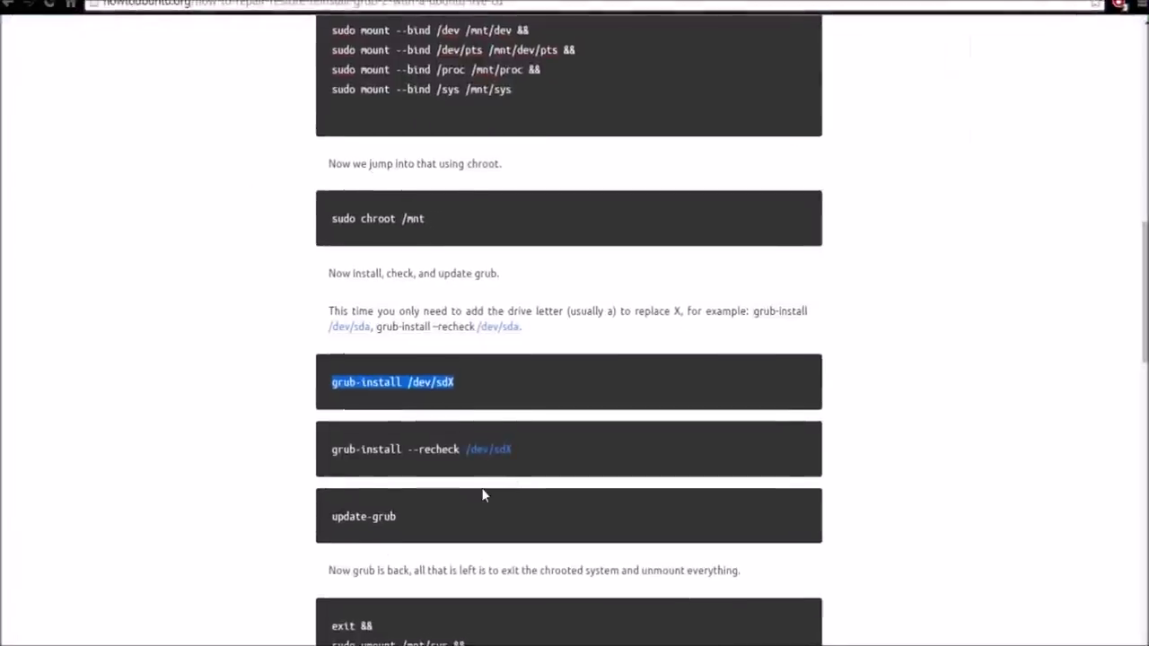
Step: Consult the guide's unmount section, then begin the chained root-prompt command with exit && and sudo unmount /mnt/sys &&
{"action": "scroll", "coordinate": [482, 489], "scroll_direction": "down", "scroll_amount": 3}
{"action": "scroll", "coordinate": [497, 511], "scroll_direction": "down", "scroll_amount": 2}
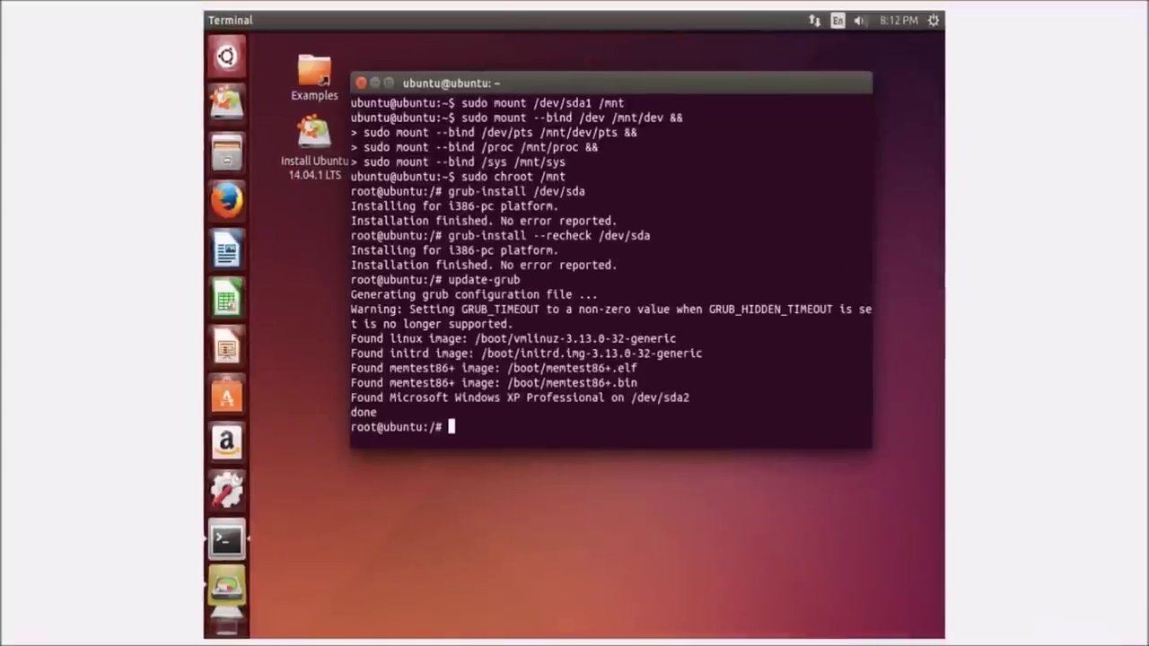
{"action": "type", "text": "exit &&"}
{"action": "key", "text": "Return"}
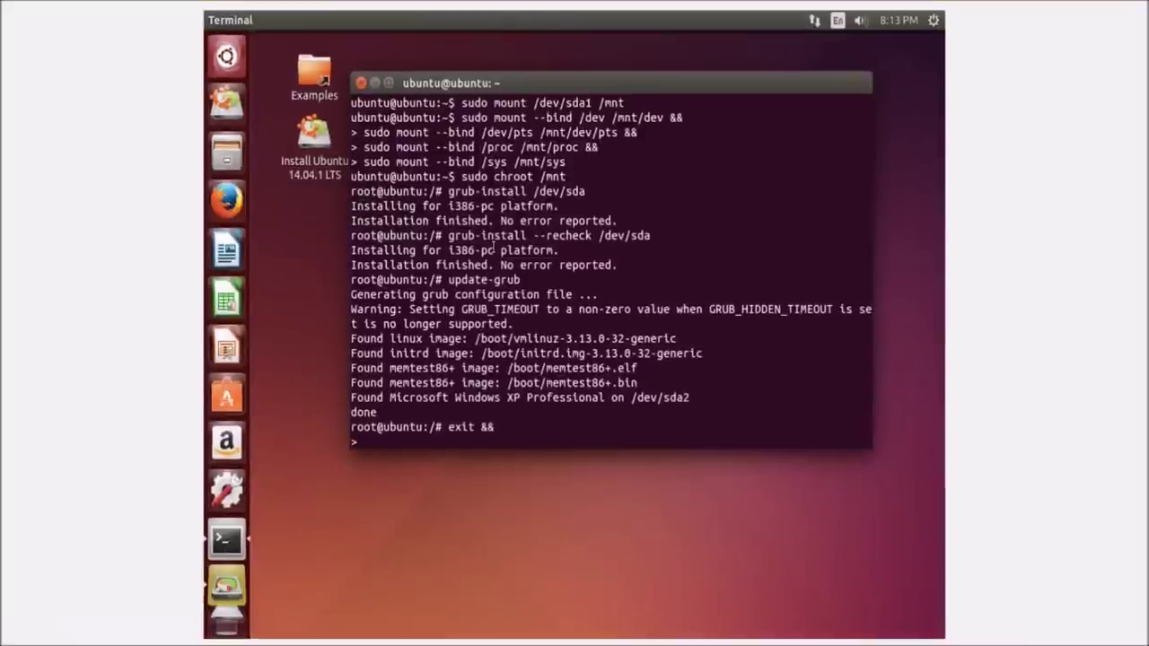
{"action": "type", "text": "do unmount"}
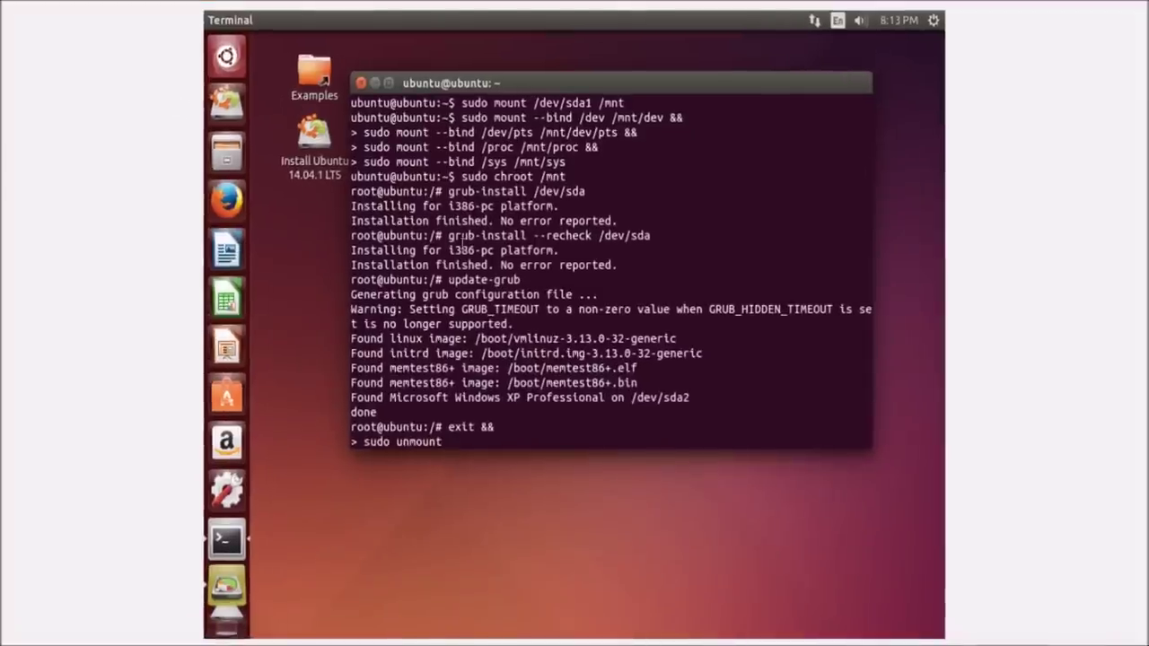
{"action": "type", "text": "/mnt/sys &&"}
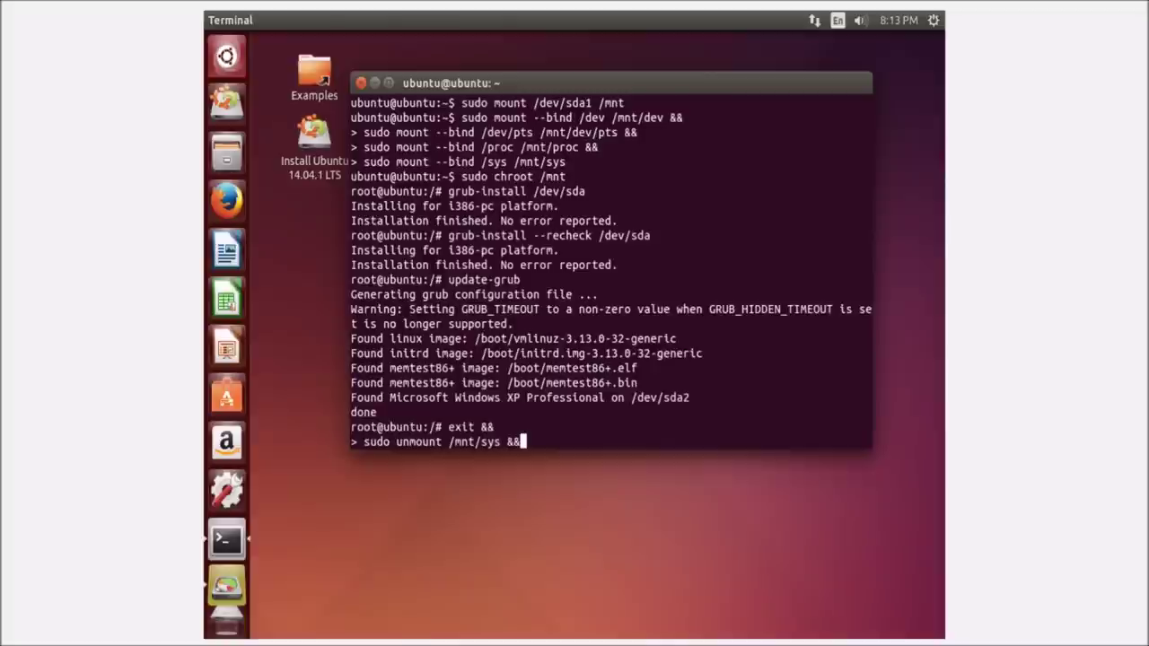
{"action": "key", "text": "Return"}
Step: Continue the chained command with the line sudo unmount /mnt/proc &&
{"action": "type", "text": "u"}
{"action": "key", "text": "BackSpace"}
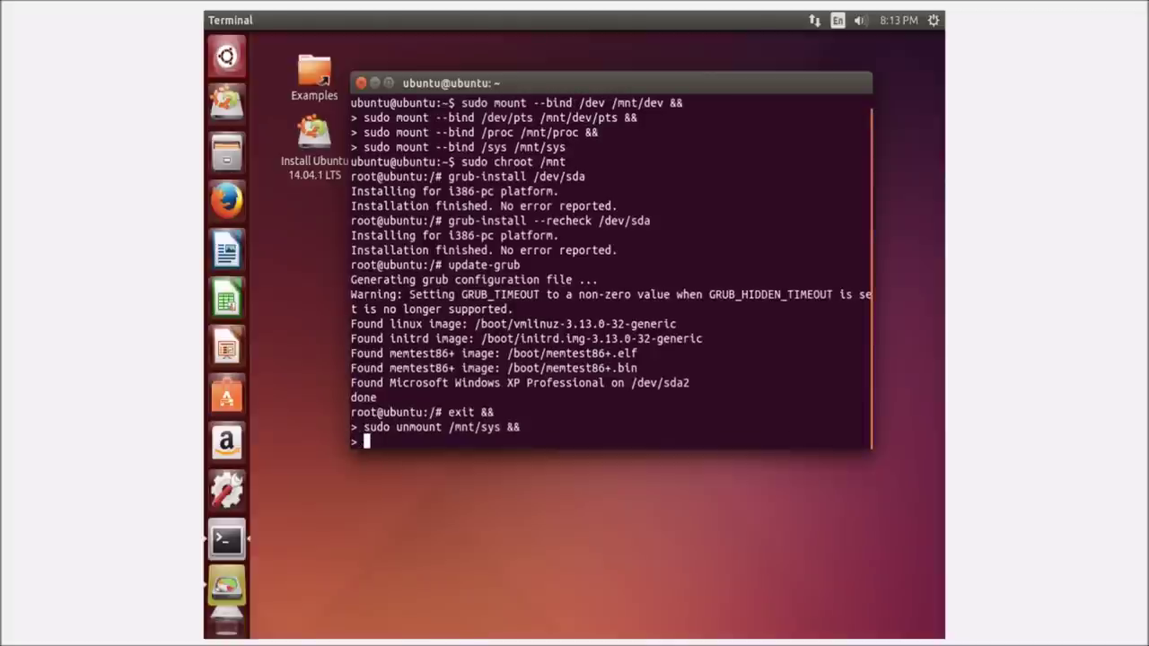
{"action": "type", "text": "sudo unmount"}
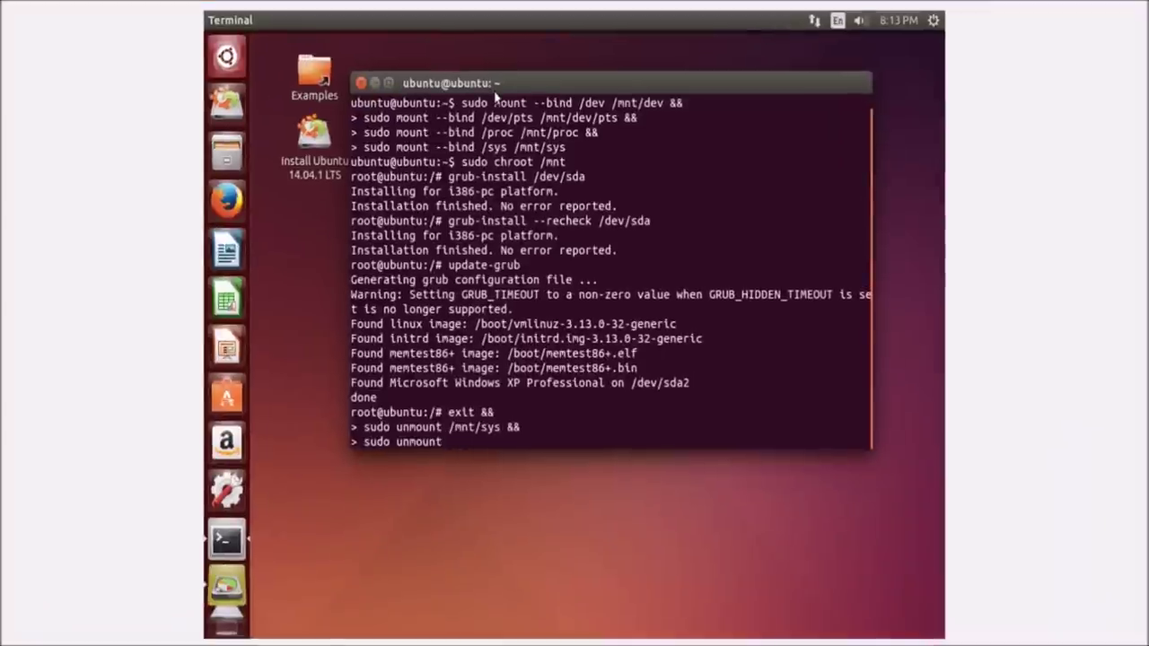
{"action": "type", "text": "/mnt/"}
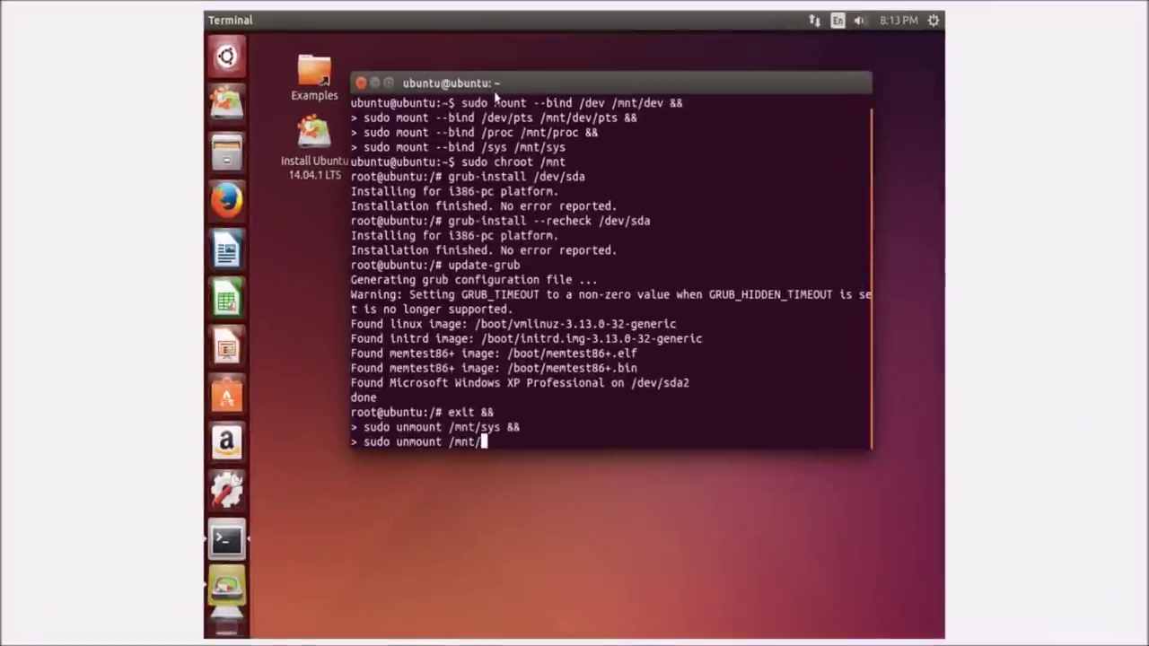
{"action": "type", "text": "proc &&"}
{"action": "key", "text": "Return"}
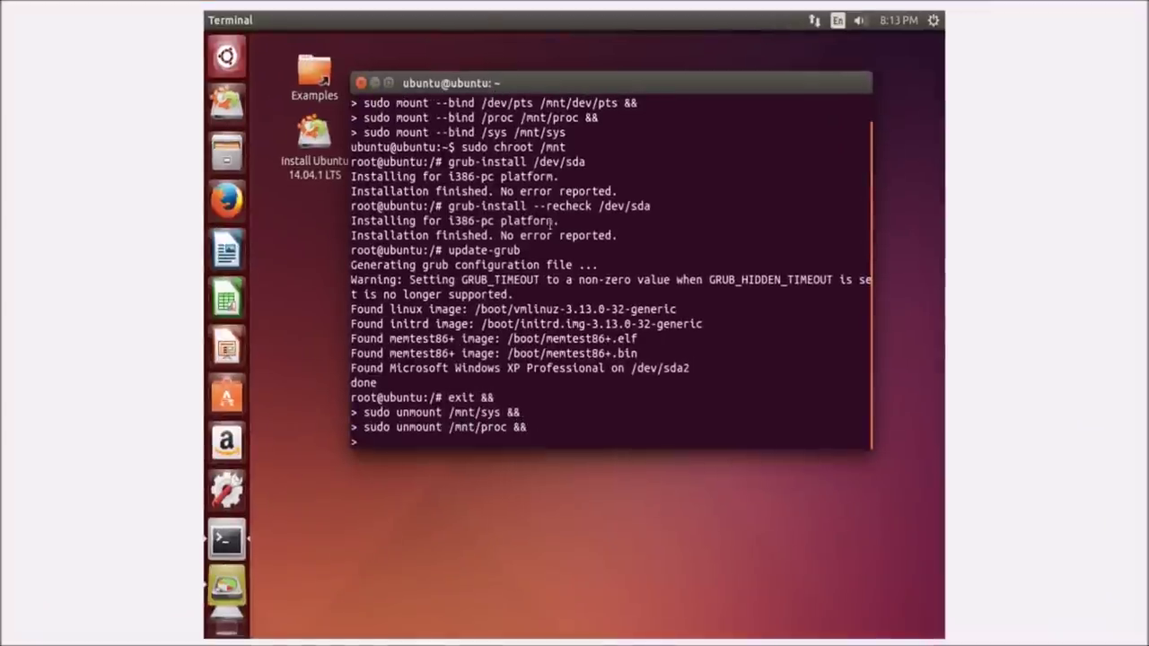
Step: Check the guide for the path and add sudo unmount /mnt/dev/pts && as the following line of the chained command
{"action": "key", "text": "alt+Tab"}
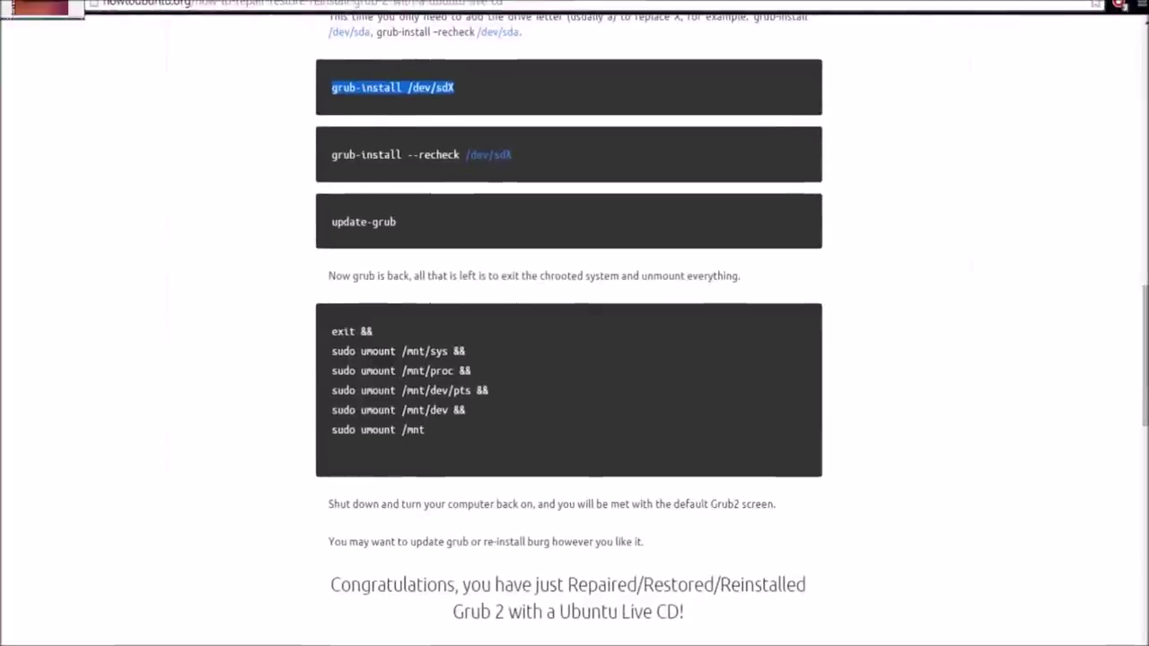
{"action": "key", "text": "alt+Tab"}
{"action": "type", "text": "sud"}
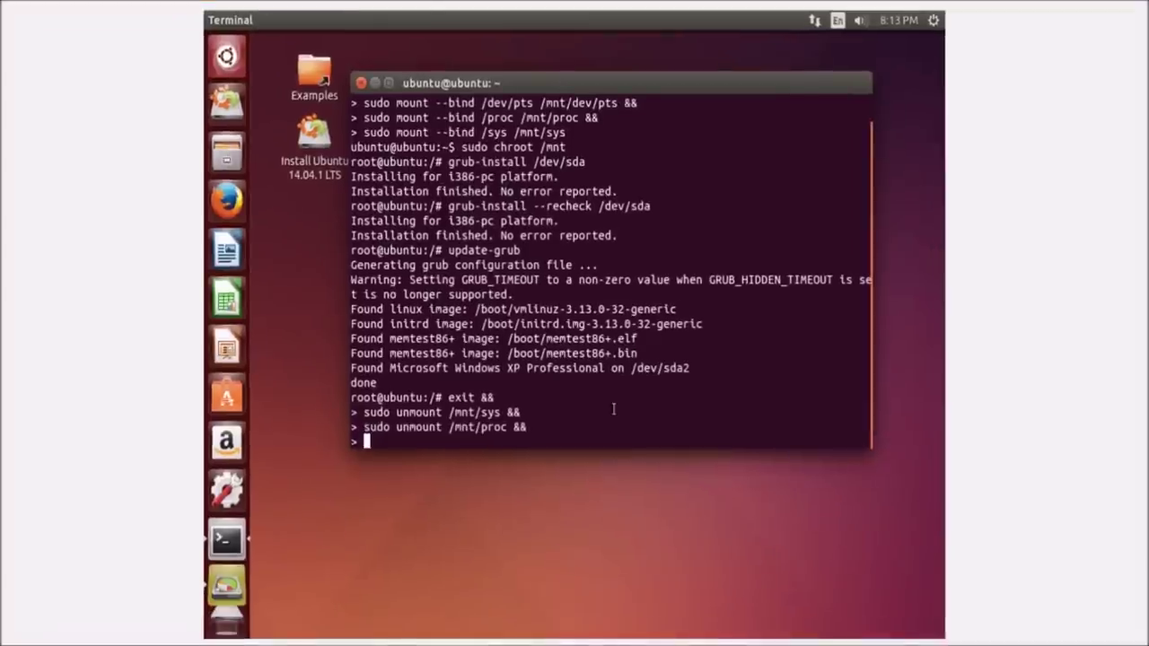
{"action": "type", "text": "o unmoun"}
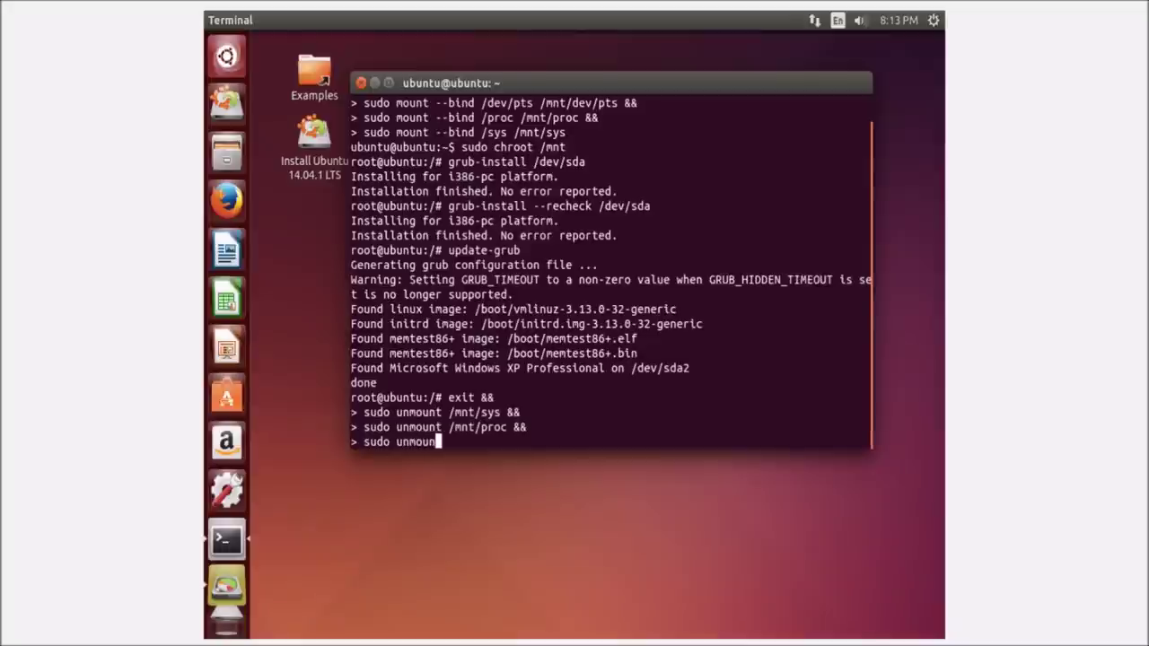
{"action": "type", "text": "t /devb"}
{"action": "key", "text": "alt+Tab"}
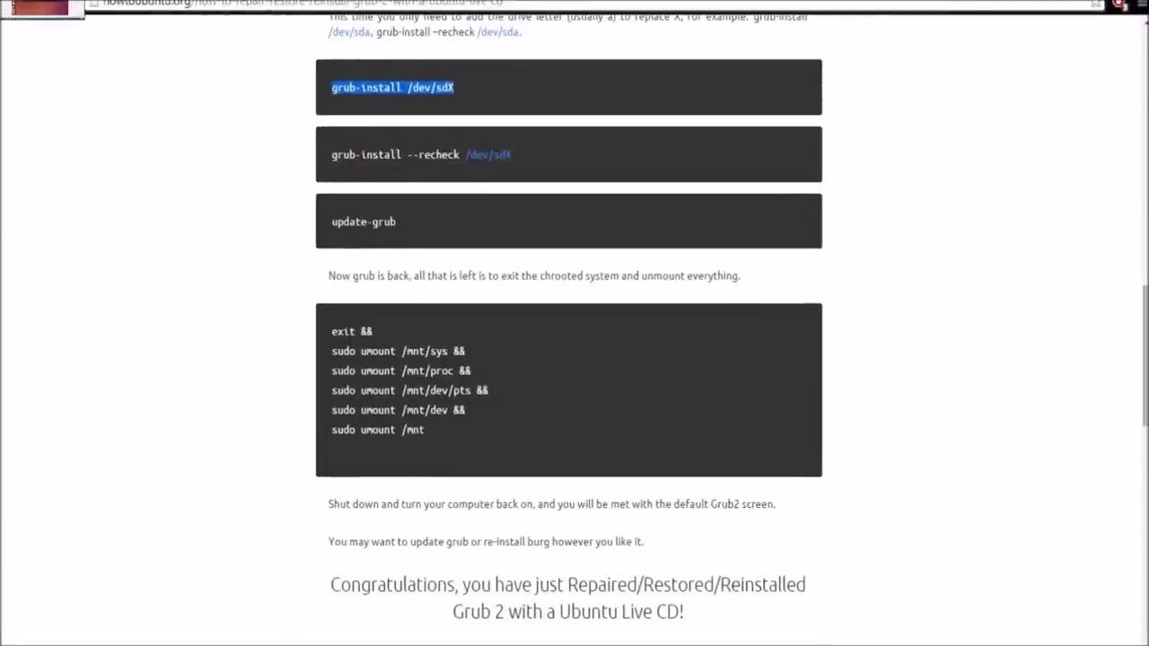
{"action": "key", "text": "alt+Tab"}
{"action": "key", "text": "BackSpace"}
{"action": "key", "text": "BackSpace"}
{"action": "key", "text": "BackSpace"}
{"action": "key", "text": "BackSpace"}
{"action": "type", "text": "mnt/dev/pts &&"}
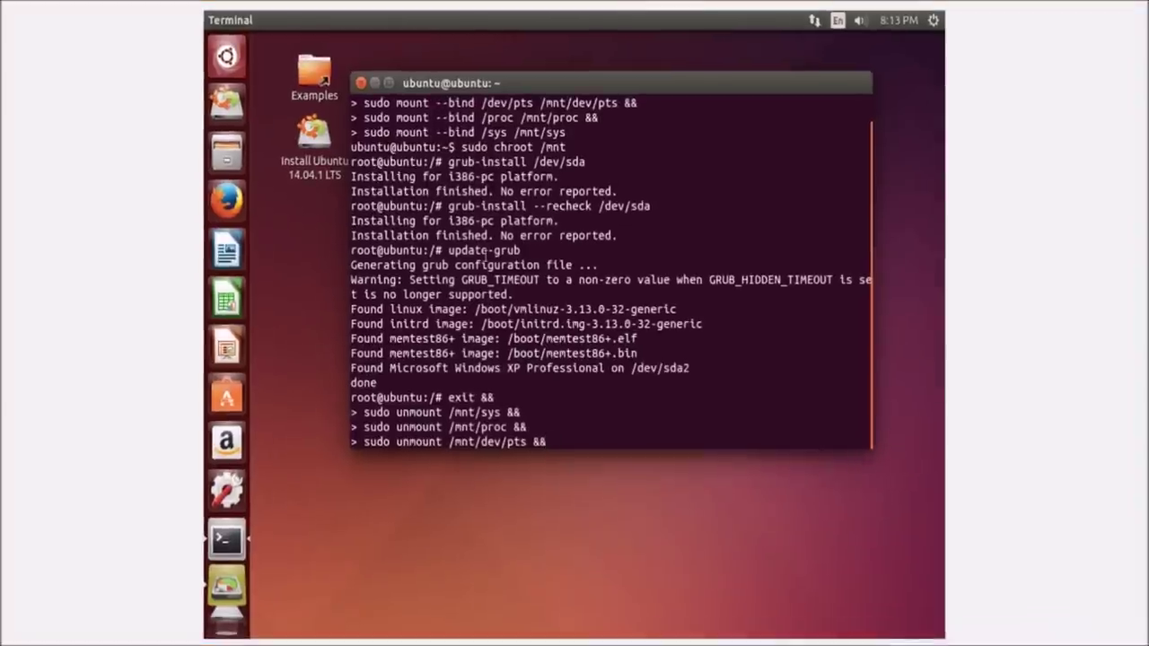
{"action": "key", "text": "Return"}
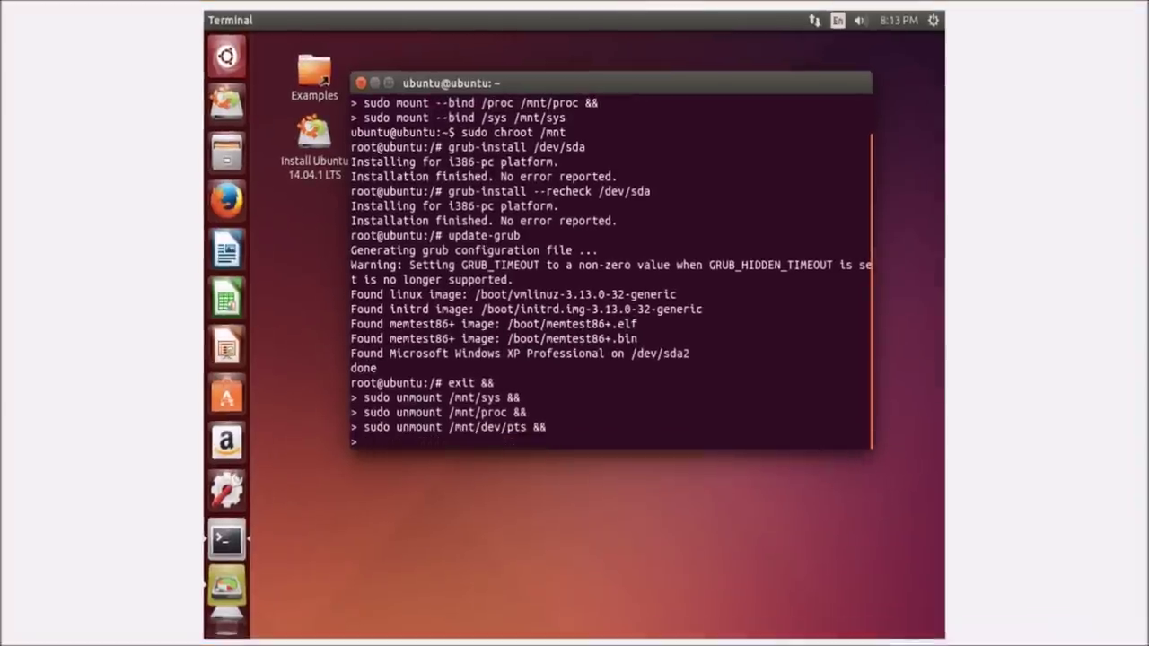
Step: Add the line sudo unmount /mnt/dev && to the chained command
{"action": "type", "text": "sudo unmo"}
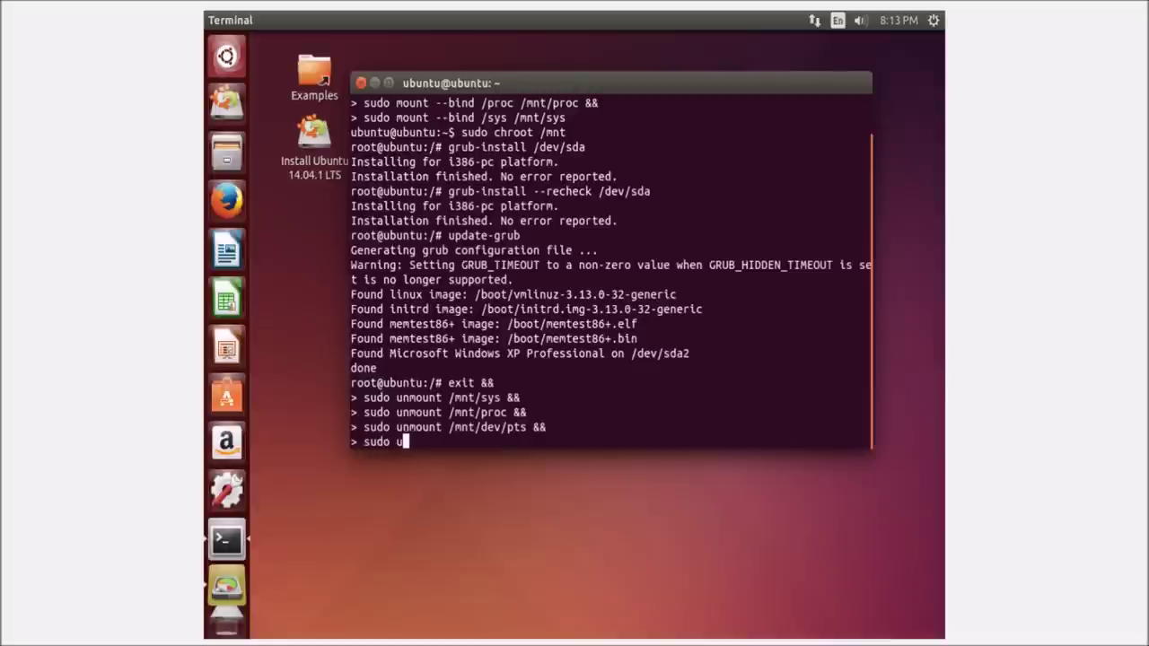
{"action": "type", "text": "unt"}
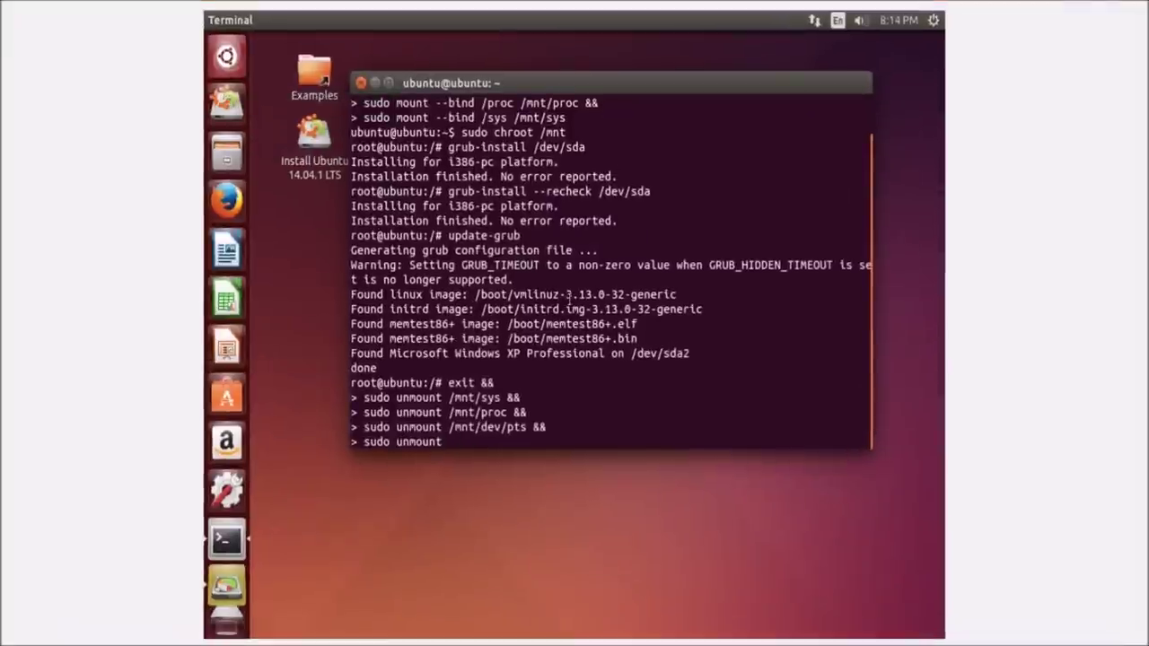
{"action": "type", "text": "/mnt/dev "}
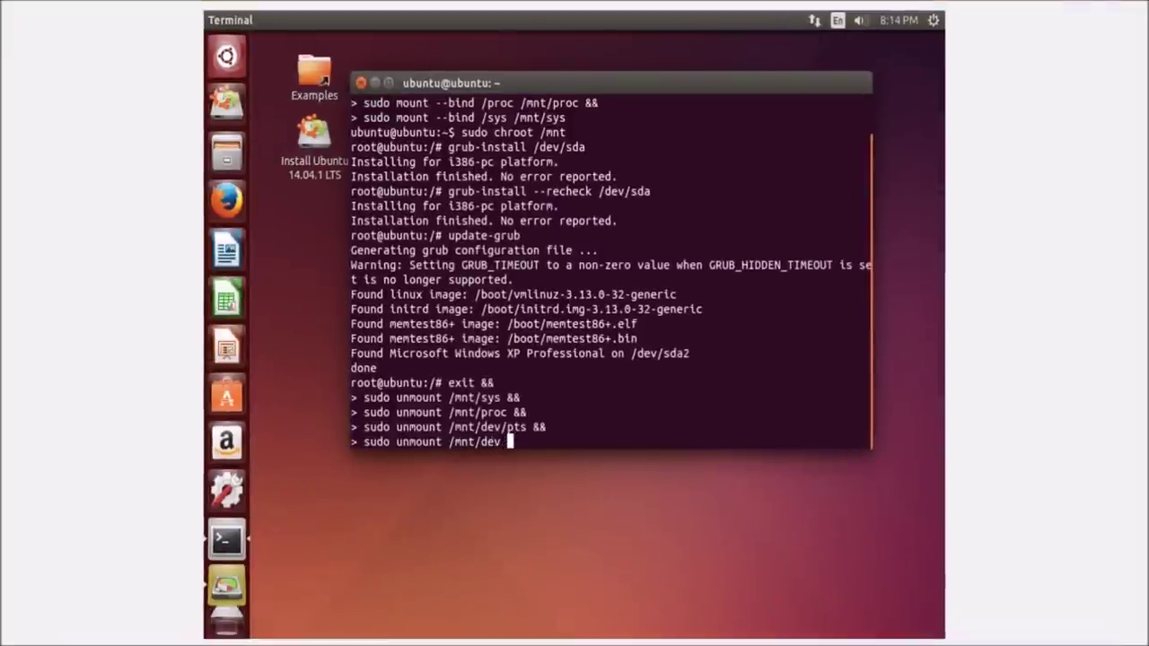
{"action": "type", "text": "&&"}
{"action": "key", "text": "Return"}
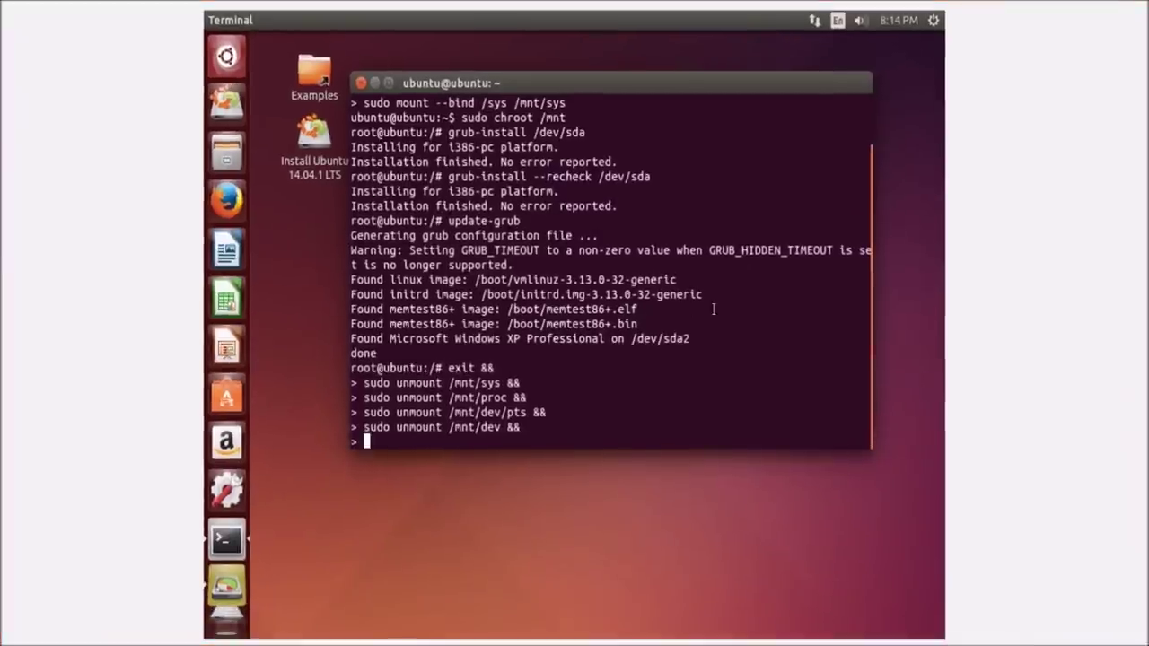
Step: Finish the chained command with sudo unmount /mnt, run it, and check the rest of the guide
{"action": "type", "text": "sudo unmount /mnt"}
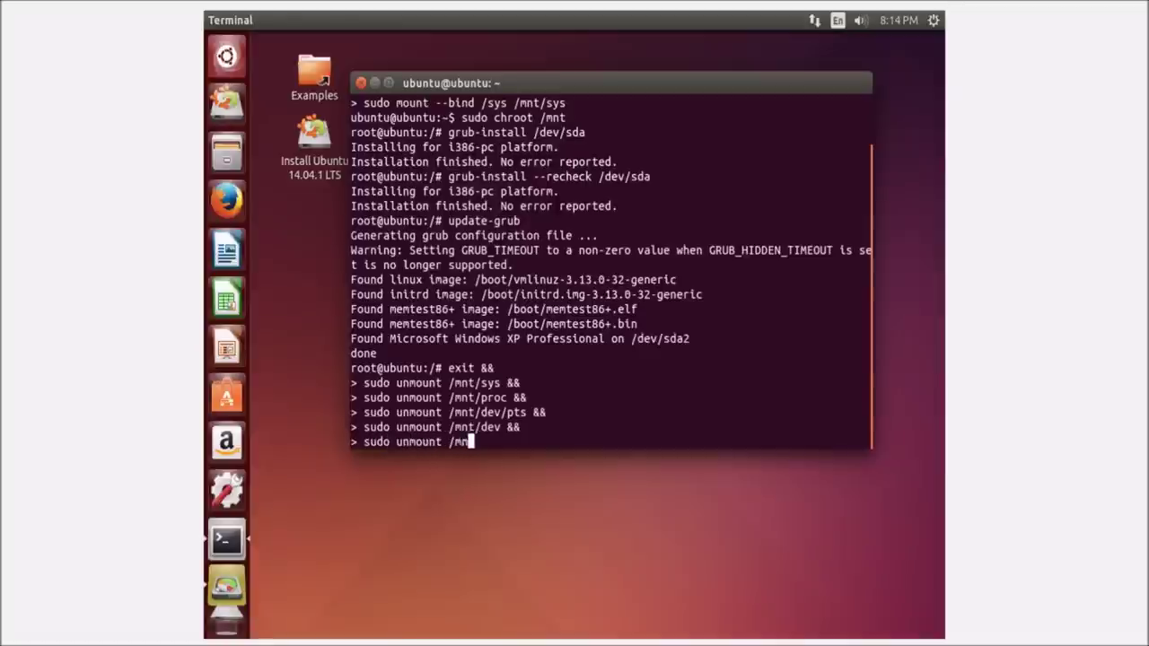
{"action": "key", "text": "Return"}
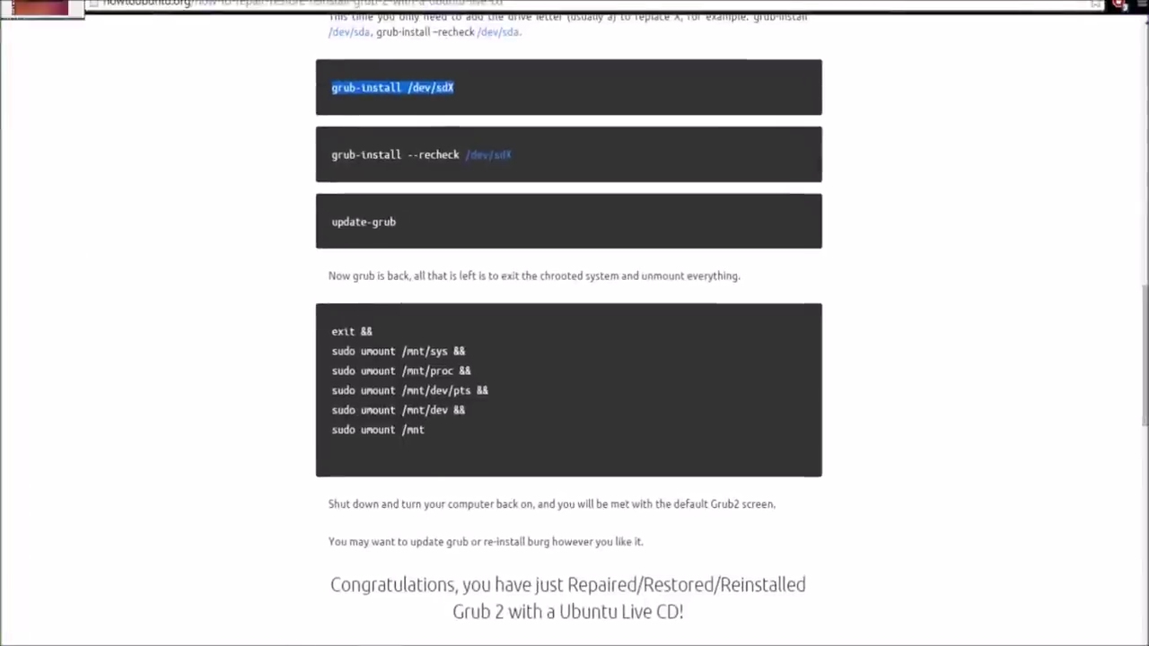
{"action": "scroll", "coordinate": [440, 566], "scroll_direction": "down", "scroll_amount": 10}
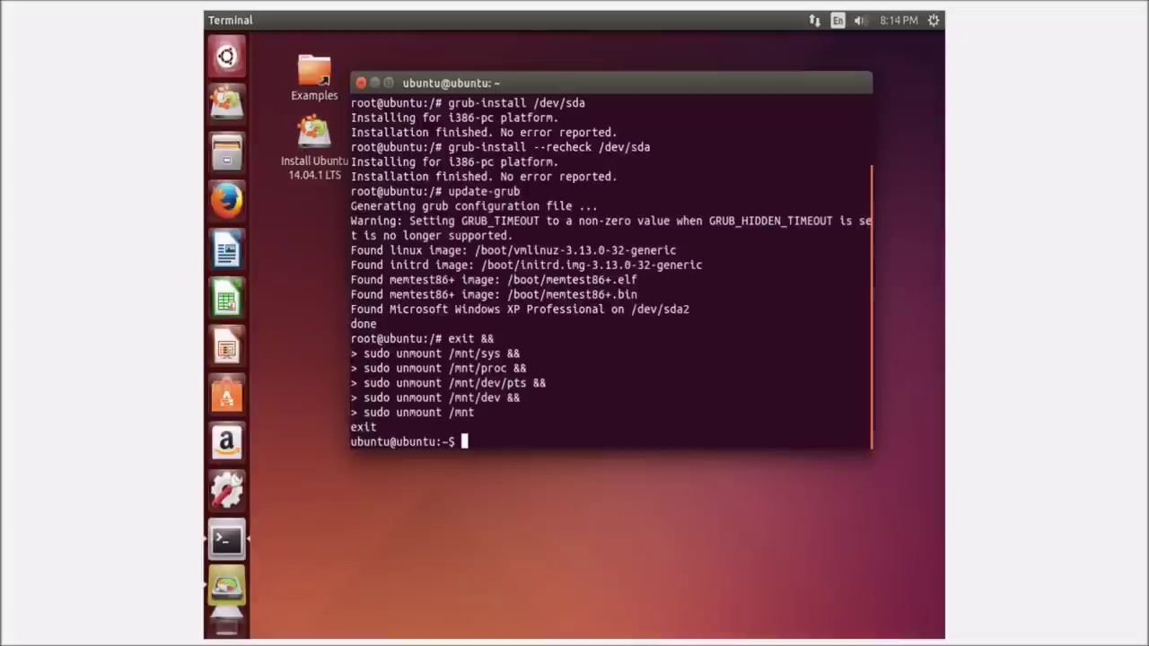
Step: Exit the terminal session and shut down the Ubuntu live session
{"action": "type", "text": "exit"}
{"action": "key", "text": "Return"}
{"action": "left_click", "coordinate": [934, 20]}
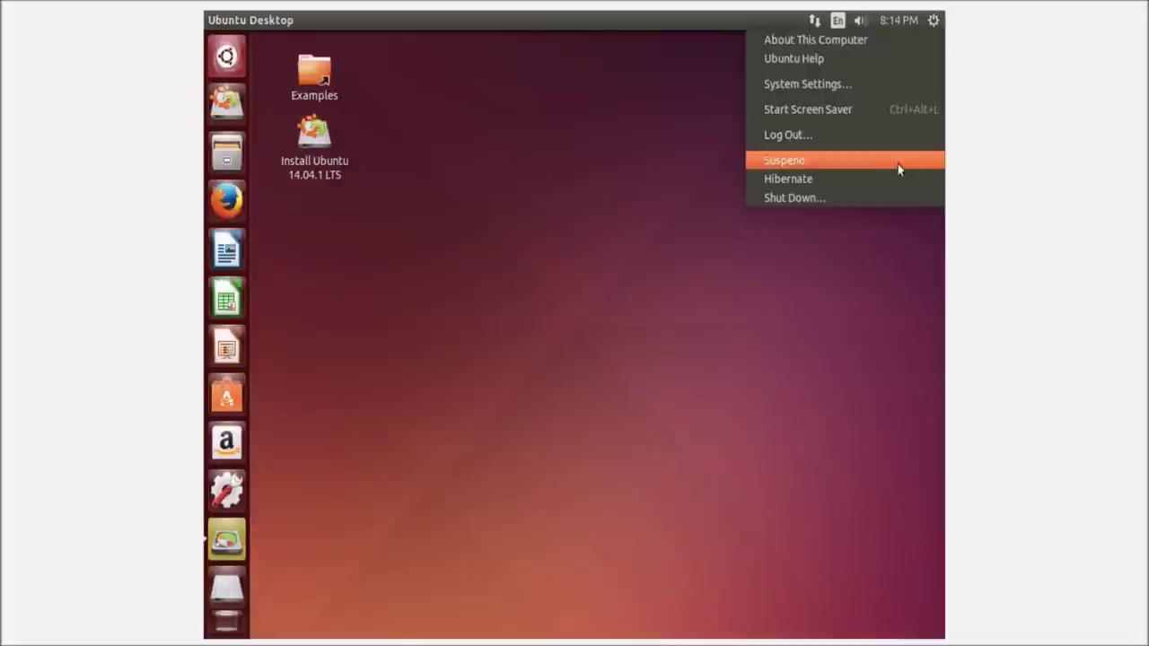
{"action": "left_click", "coordinate": [482, 350]}
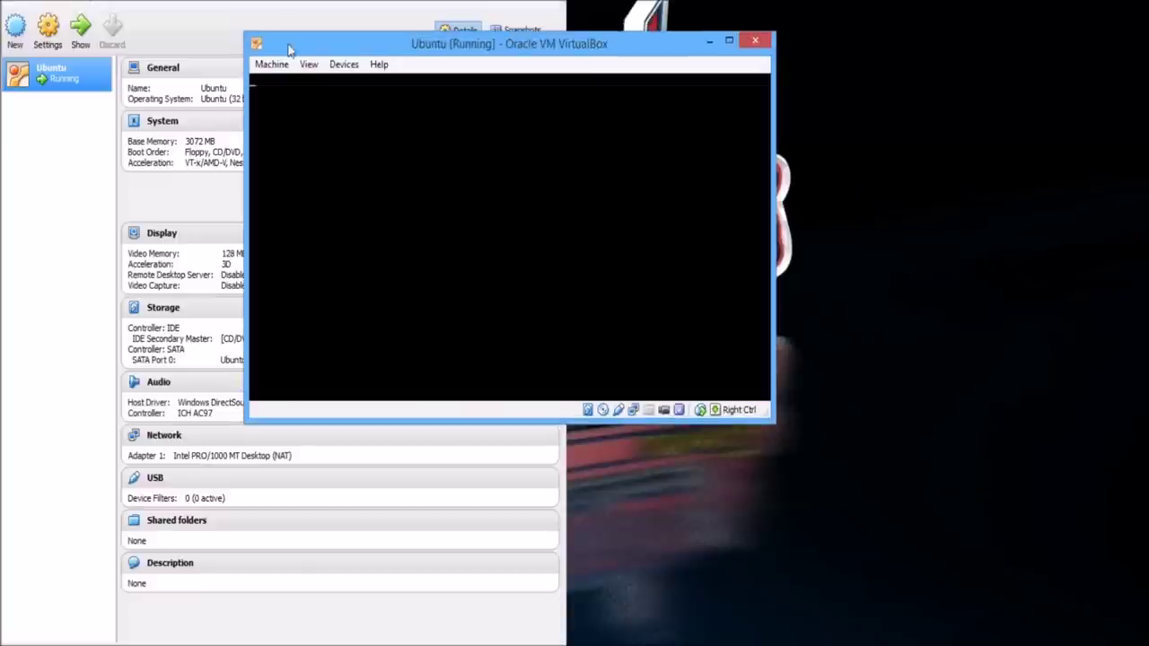
Step: Power off the Ubuntu virtual machine and start it again to reach the GRUB menu
{"action": "left_click", "coordinate": [272, 66]}
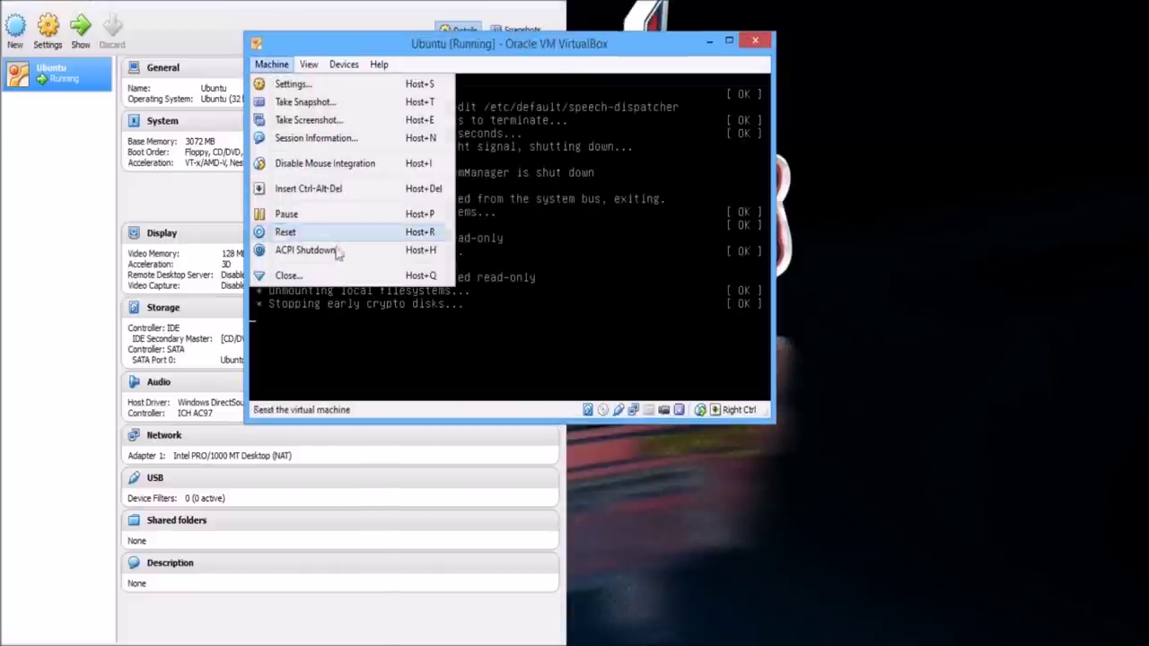
{"action": "left_click", "coordinate": [321, 278]}
{"action": "left_click", "coordinate": [452, 280]}
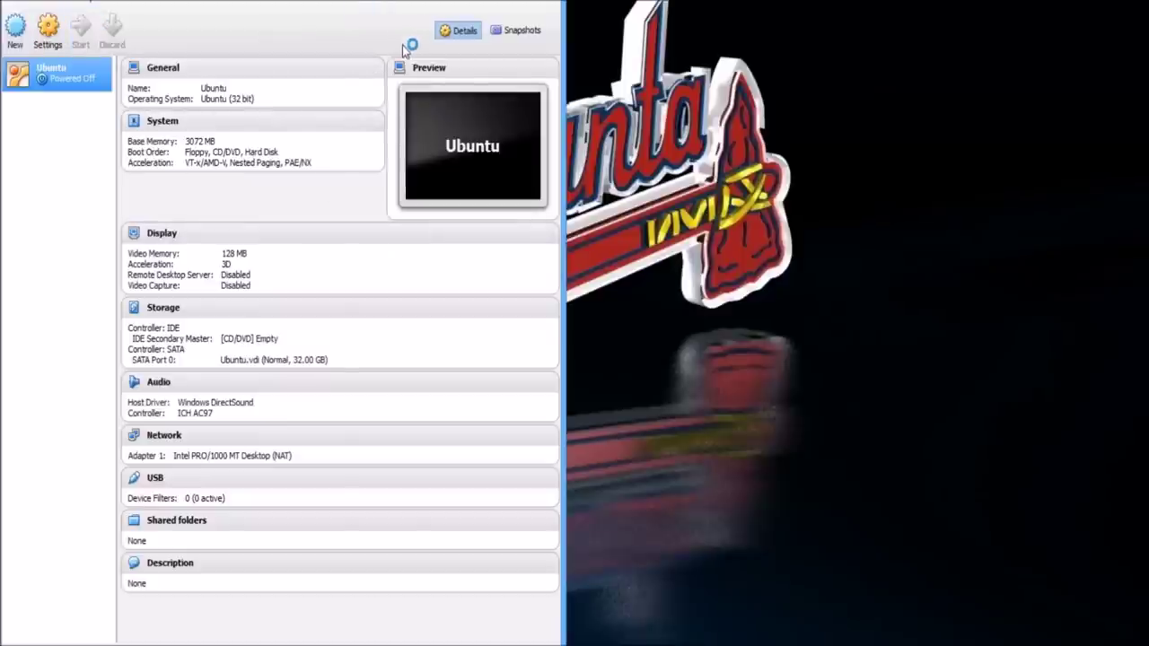
{"action": "left_click", "coordinate": [344, 64]}
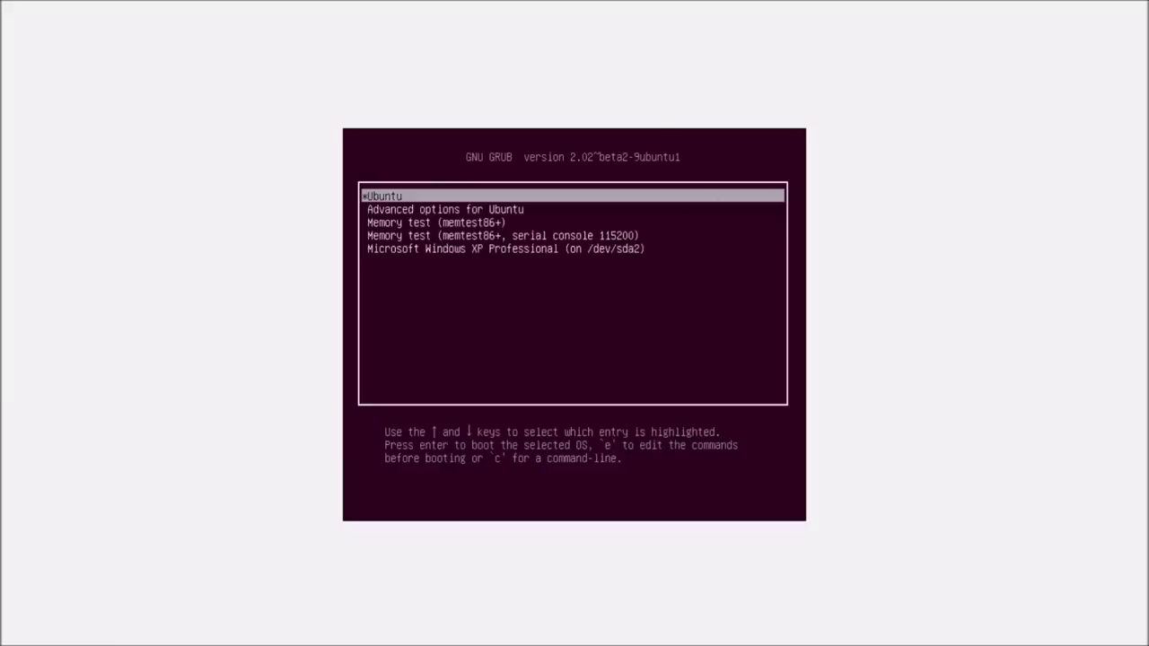
Step: Look through the GRUB boot entries down to Microsoft Windows XP Professional (on /dev/sda2)
{"action": "key", "text": "Down"}
{"action": "key", "text": "Down"}
{"action": "key", "text": "Down"}
{"action": "key", "text": "Up"}
{"action": "key", "text": "Up"}
{"action": "key", "text": "Up"}
{"action": "key", "text": "Down"}
{"action": "key", "text": "Down"}
{"action": "key", "text": "Down"}
{"action": "key", "text": "Down"}
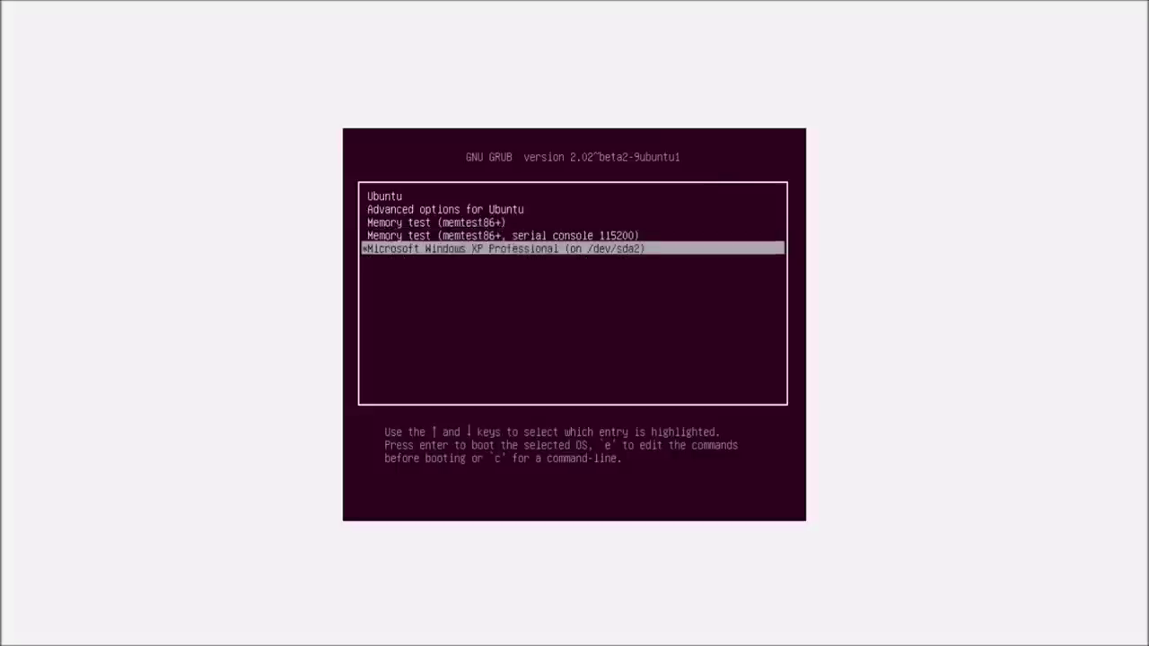
Step: Select the Ubuntu entry in the GRUB menu and boot it
{"action": "key", "text": "Up"}
{"action": "key", "text": "Up"}
{"action": "key", "text": "Up"}
{"action": "key", "text": "Up"}
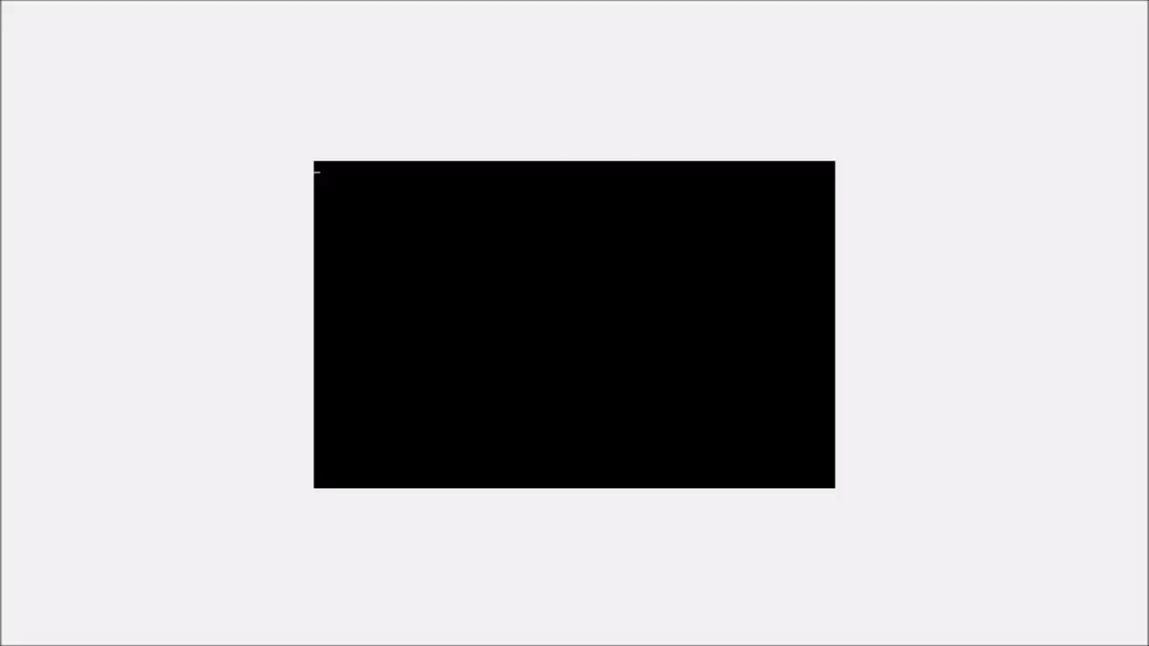